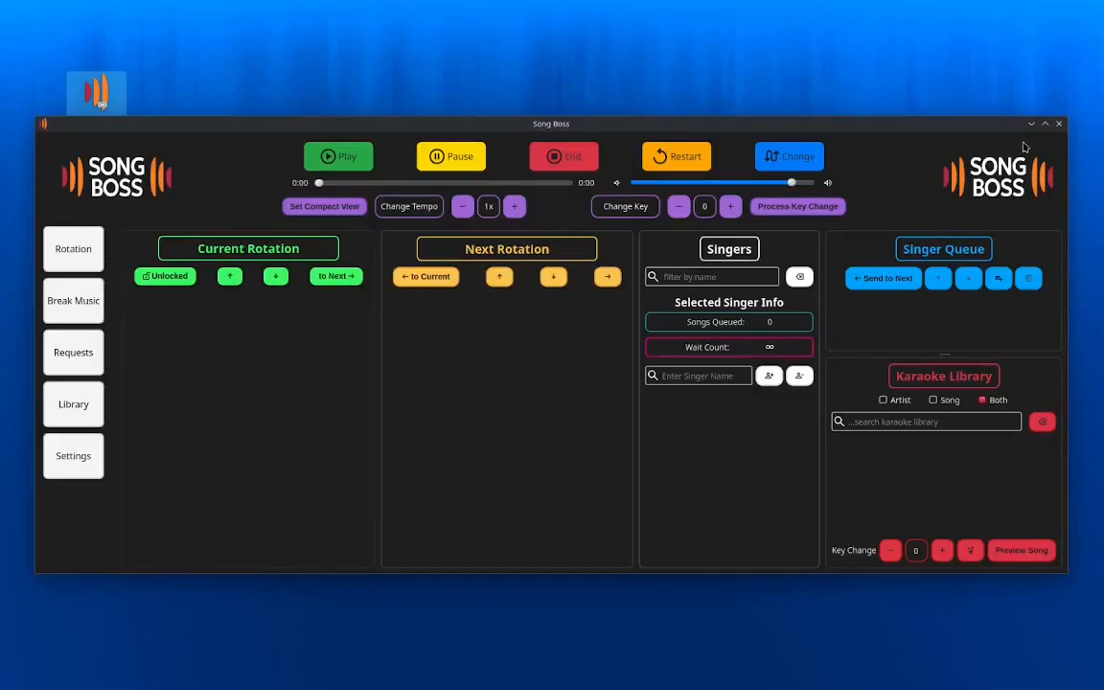
Maximize the window, open library management and choose to import tracks using the file name.
{"action": "left_click", "coordinate": [1045, 124]}
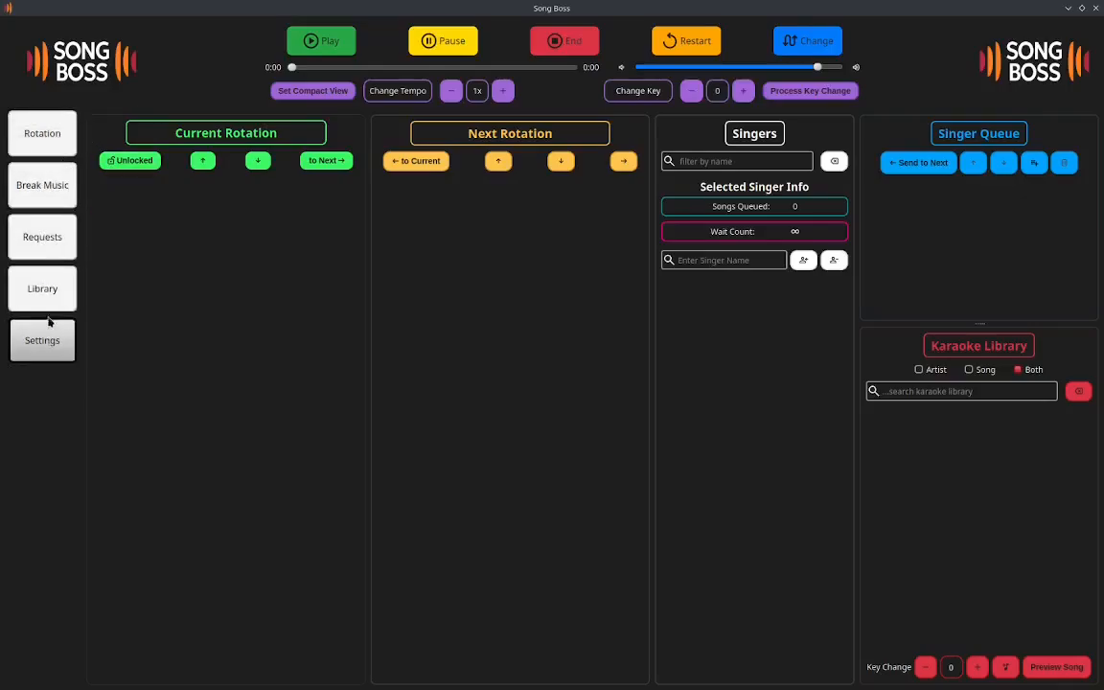
{"action": "left_click", "coordinate": [34, 136]}
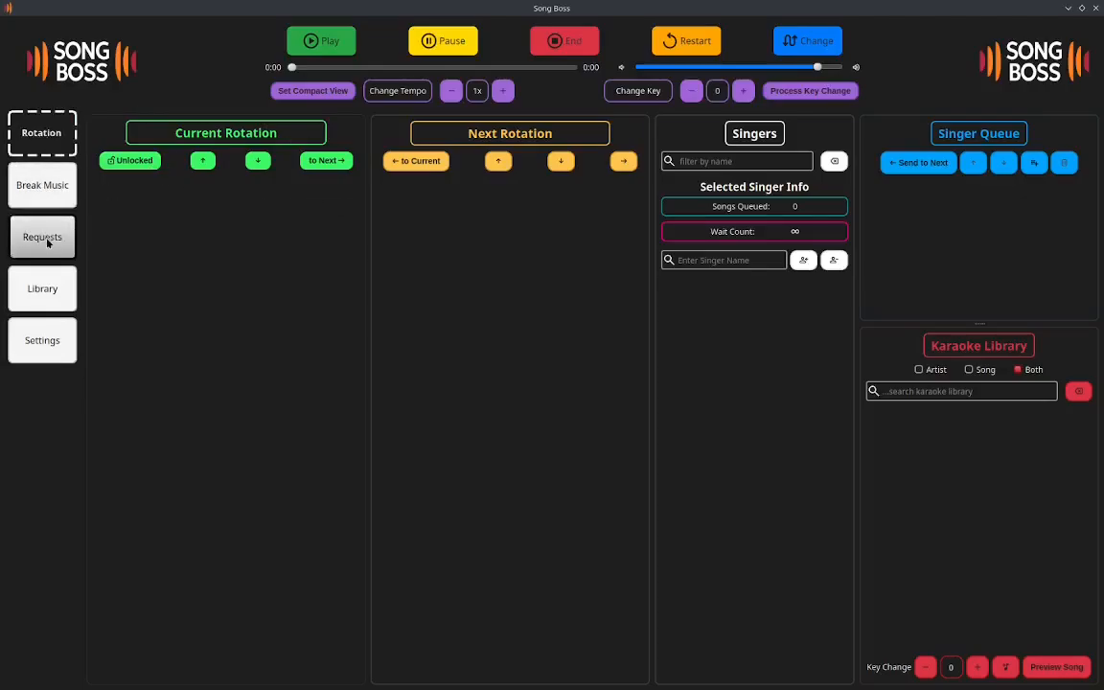
{"action": "left_click", "coordinate": [38, 290]}
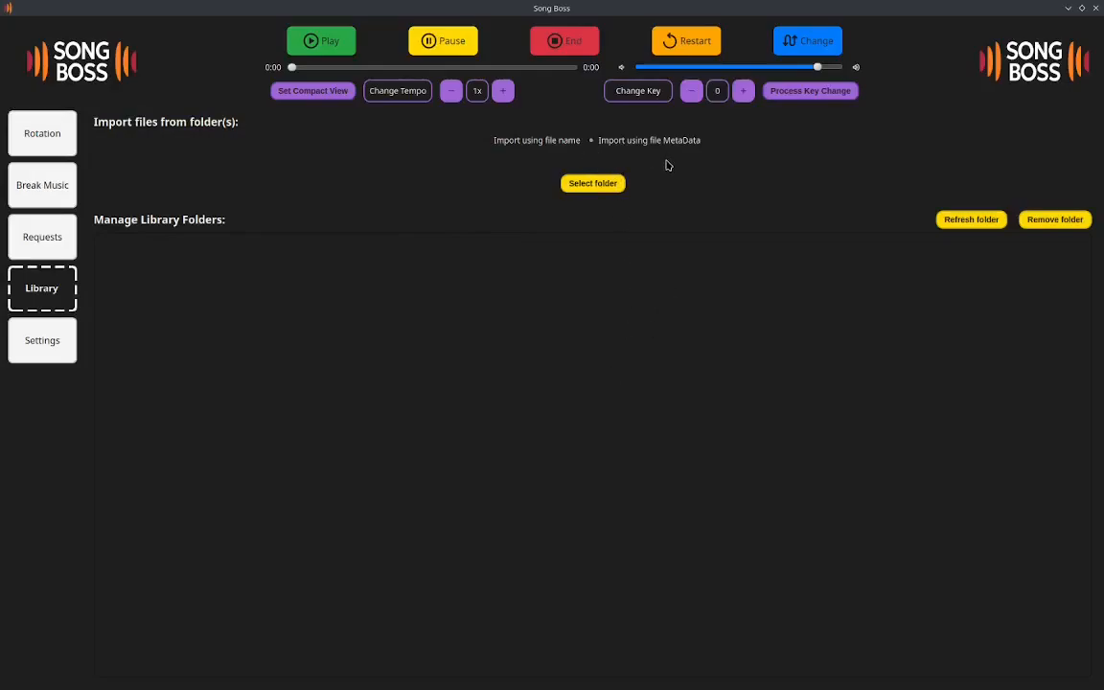
{"action": "left_click", "coordinate": [593, 141]}
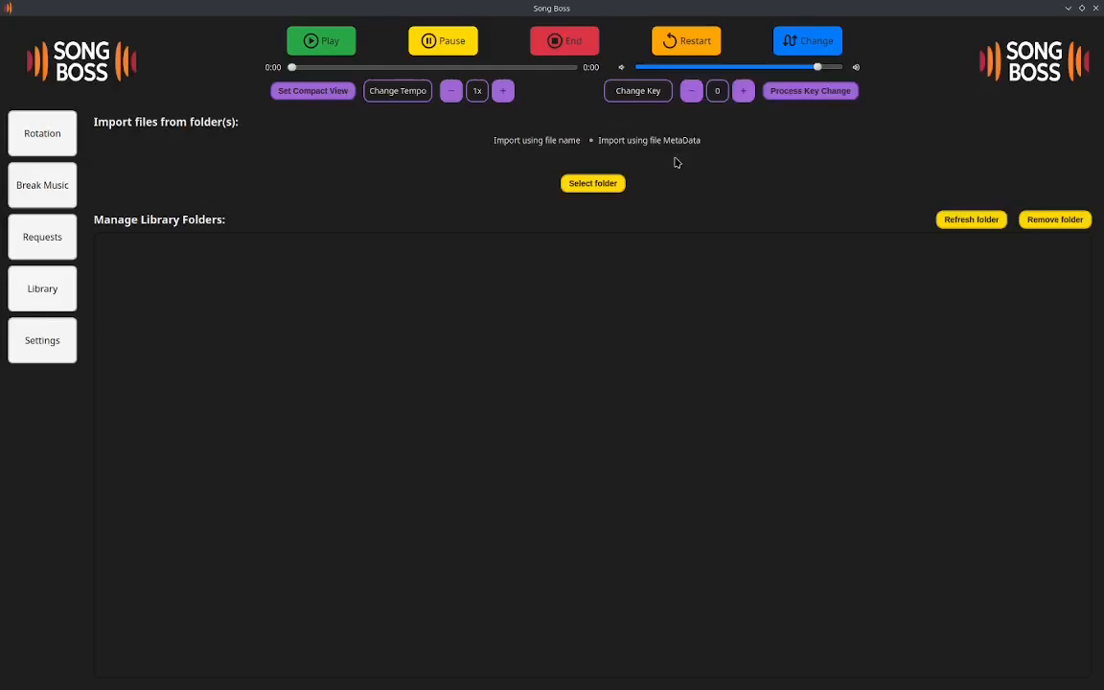
{"action": "left_click", "coordinate": [488, 141]}
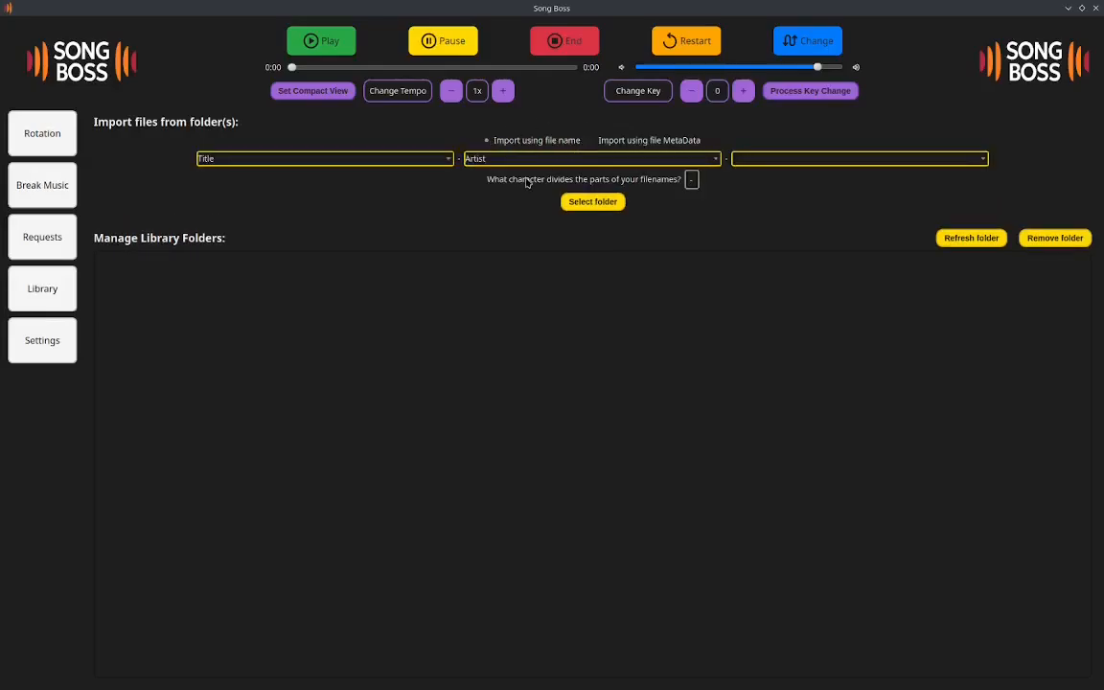
Set the three filename parts for the import to Artist, ID and Title, in that order.
{"action": "left_click", "coordinate": [321, 165]}
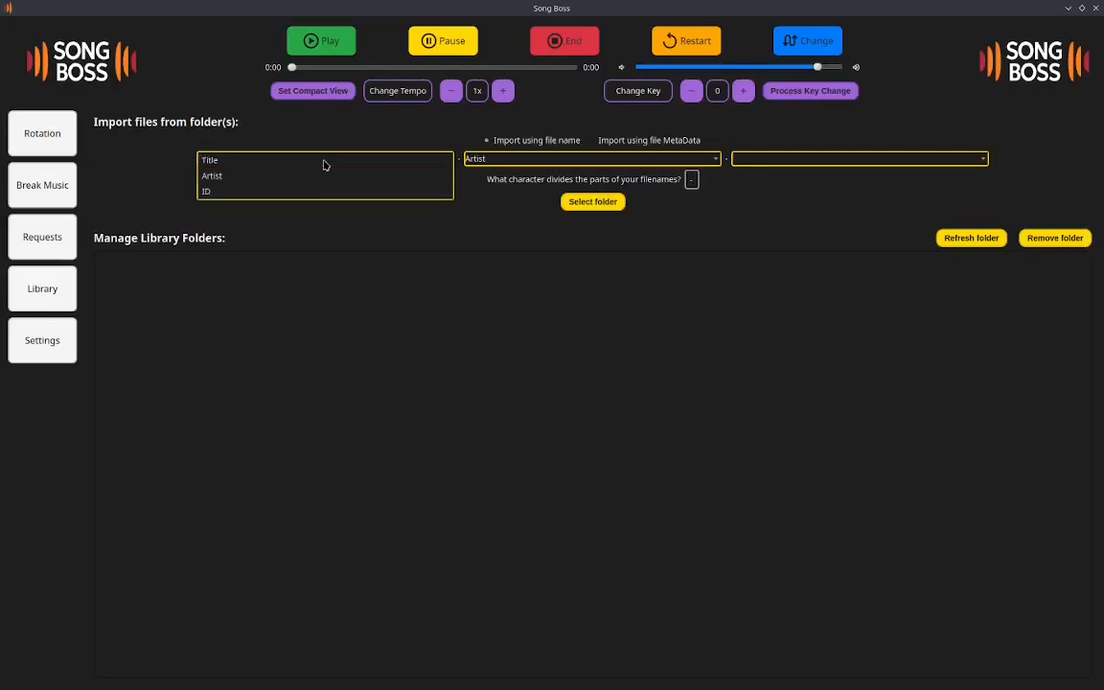
{"action": "left_click", "coordinate": [214, 177]}
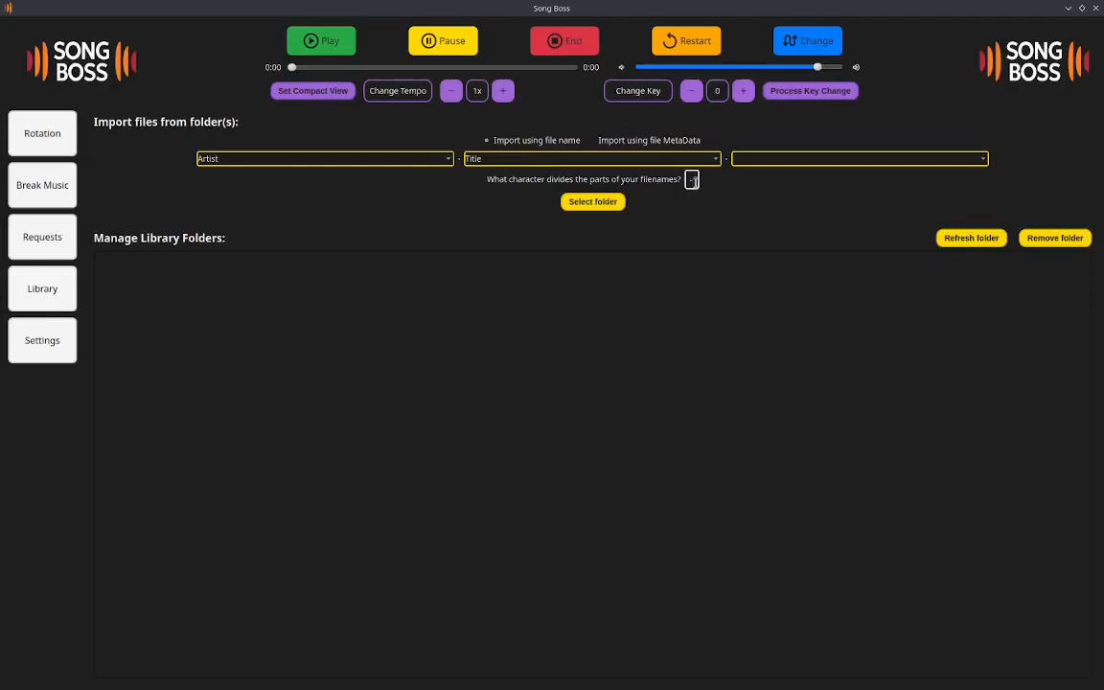
{"action": "left_click", "coordinate": [537, 159]}
{"action": "left_click", "coordinate": [701, 173]}
{"action": "left_click", "coordinate": [757, 160]}
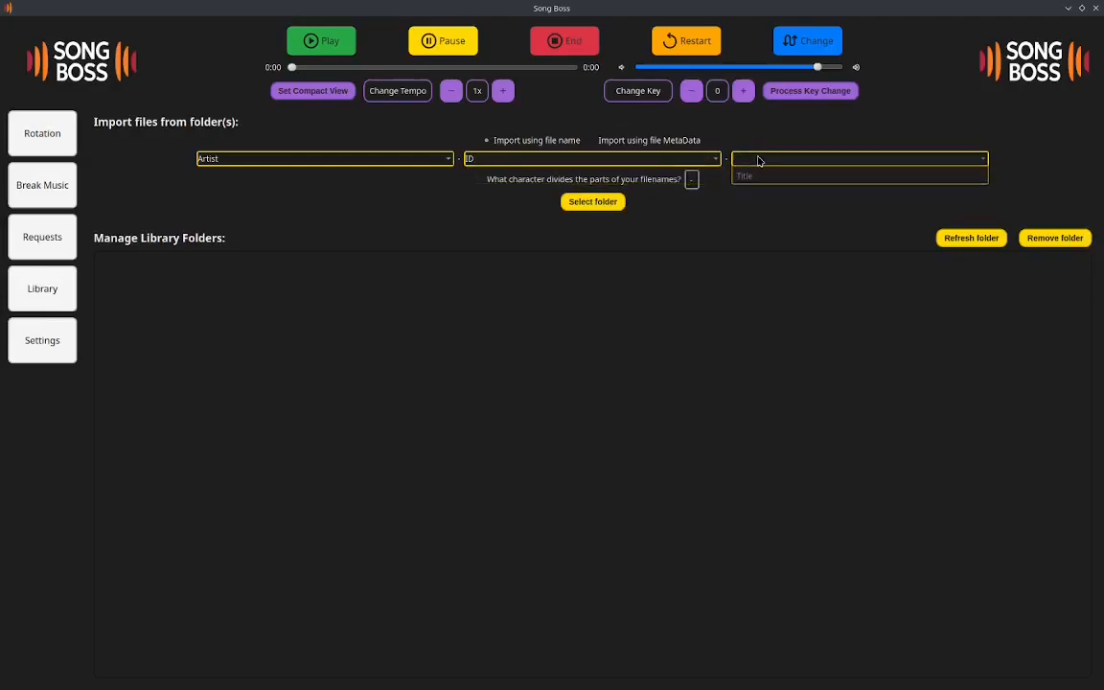
{"action": "left_click", "coordinate": [753, 175]}
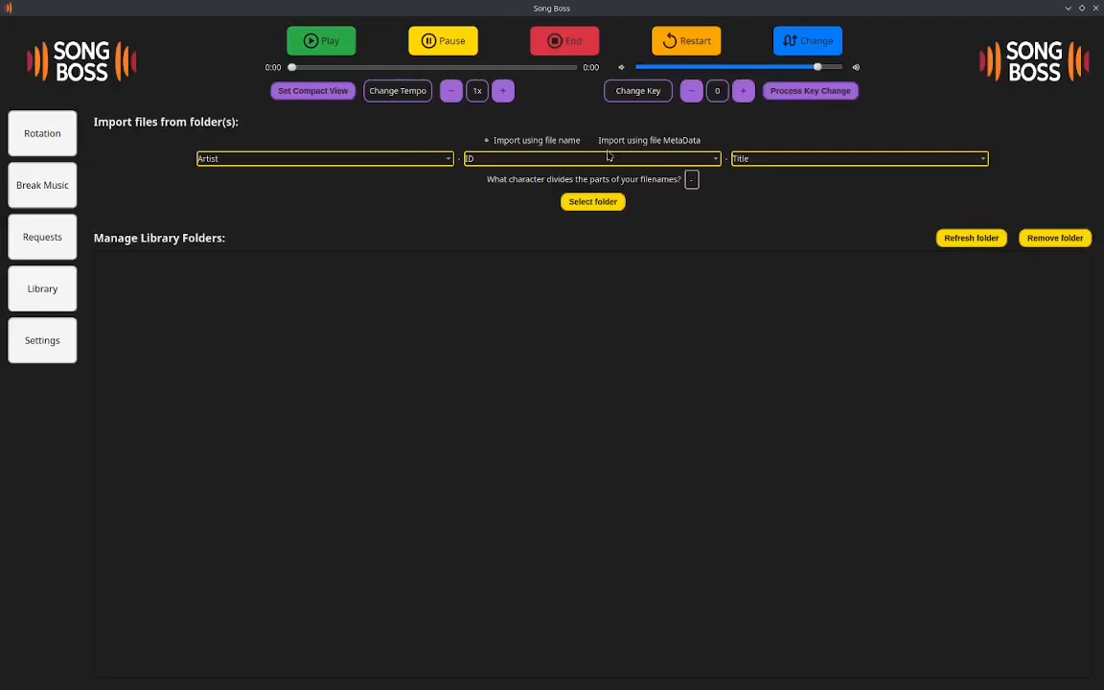
Try an asterisk as the filename divider character and restore the hyphen.
{"action": "left_click", "coordinate": [691, 179]}
{"action": "type", "text": "*"}
{"action": "double_click", "coordinate": [692, 179]}
{"action": "type", "text": "-"}
Set the filename pattern for the import to Artist followed by Title, leaving the third part empty.
{"action": "left_click", "coordinate": [326, 163]}
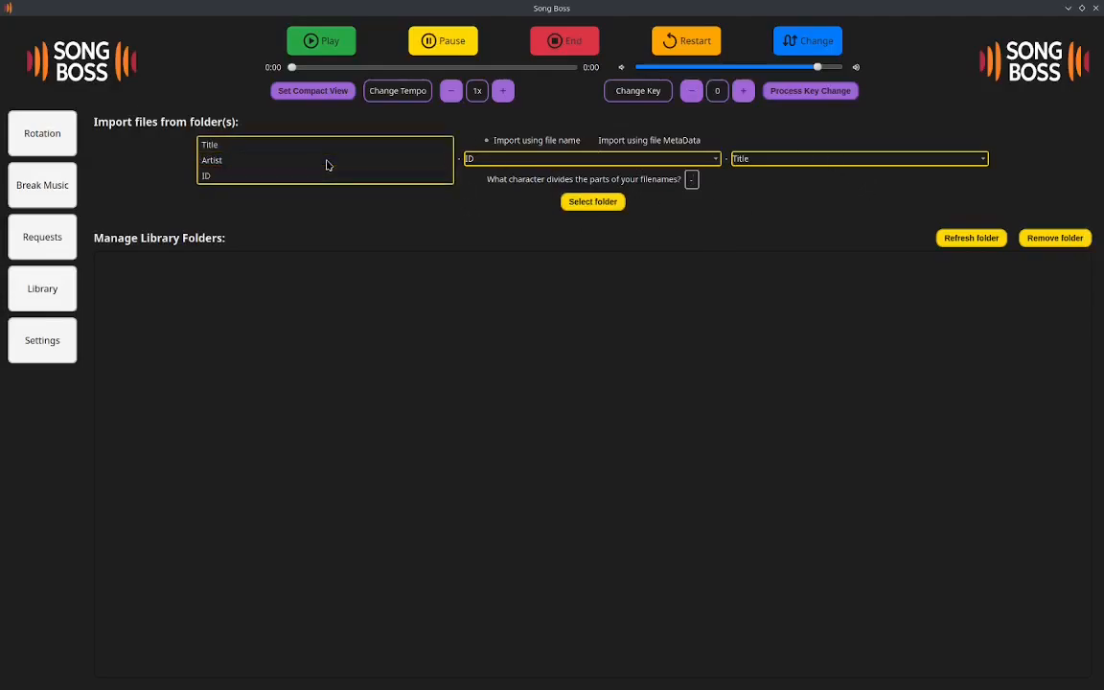
{"action": "left_click", "coordinate": [243, 162]}
{"action": "left_click", "coordinate": [522, 162]}
{"action": "left_click", "coordinate": [504, 146]}
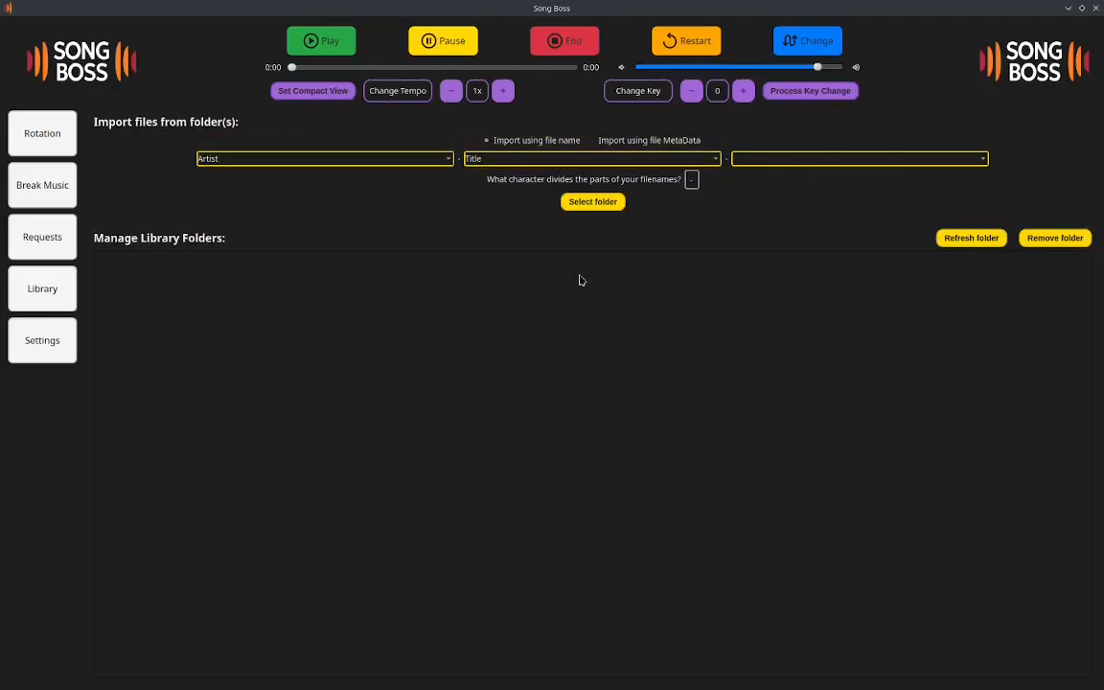
Import the Artist Song folder from Music/Karaoke_collection into the library and acknowledge the added tracks.
{"action": "left_click", "coordinate": [592, 201]}
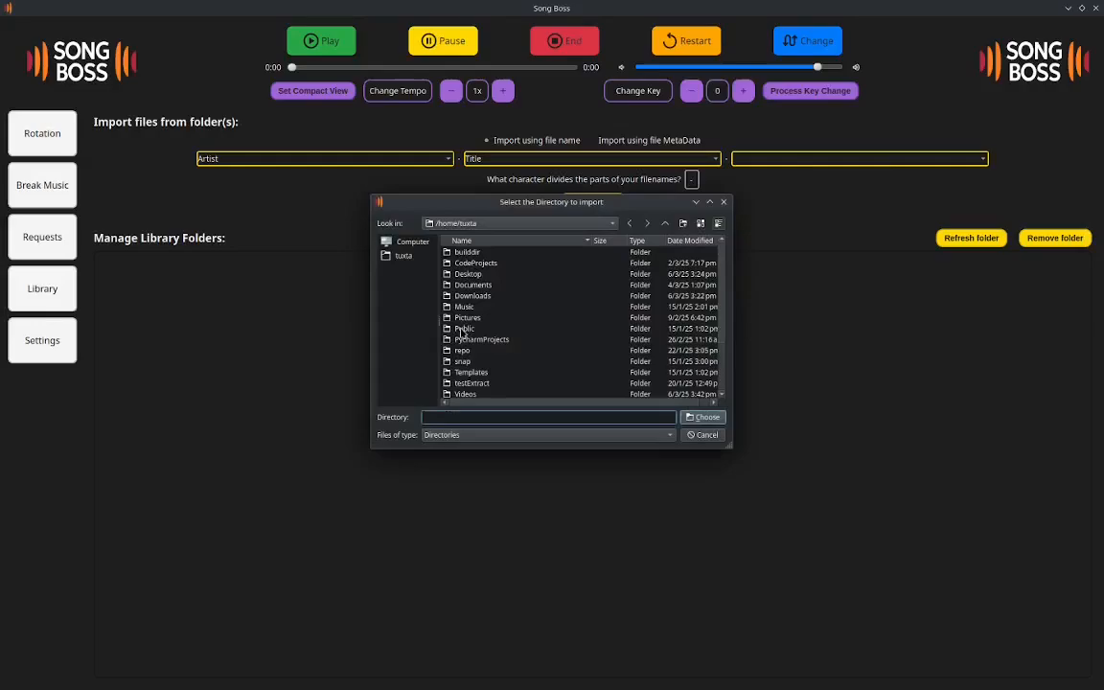
{"action": "double_click", "coordinate": [464, 307]}
{"action": "double_click", "coordinate": [480, 252]}
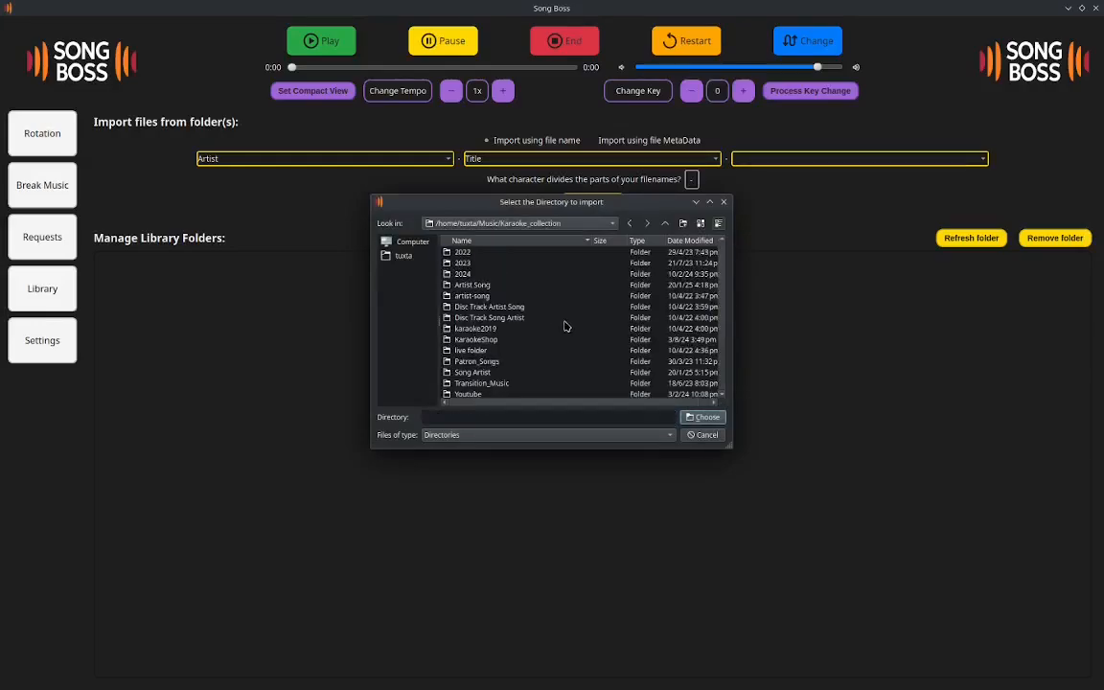
{"action": "left_click", "coordinate": [478, 287]}
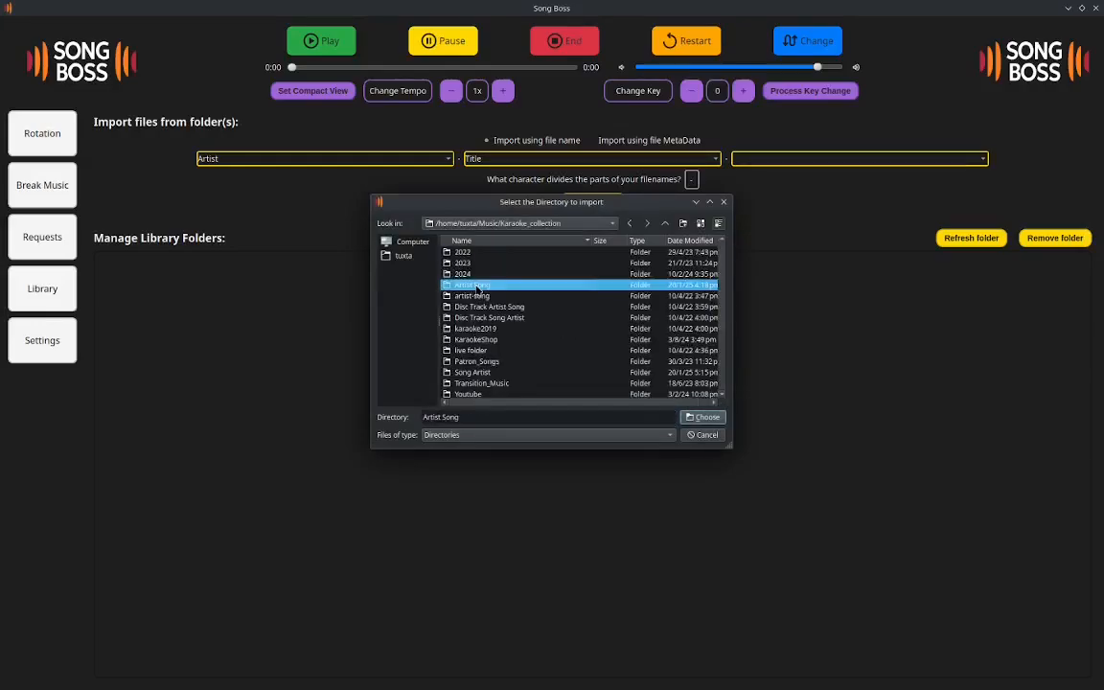
{"action": "left_click", "coordinate": [706, 417]}
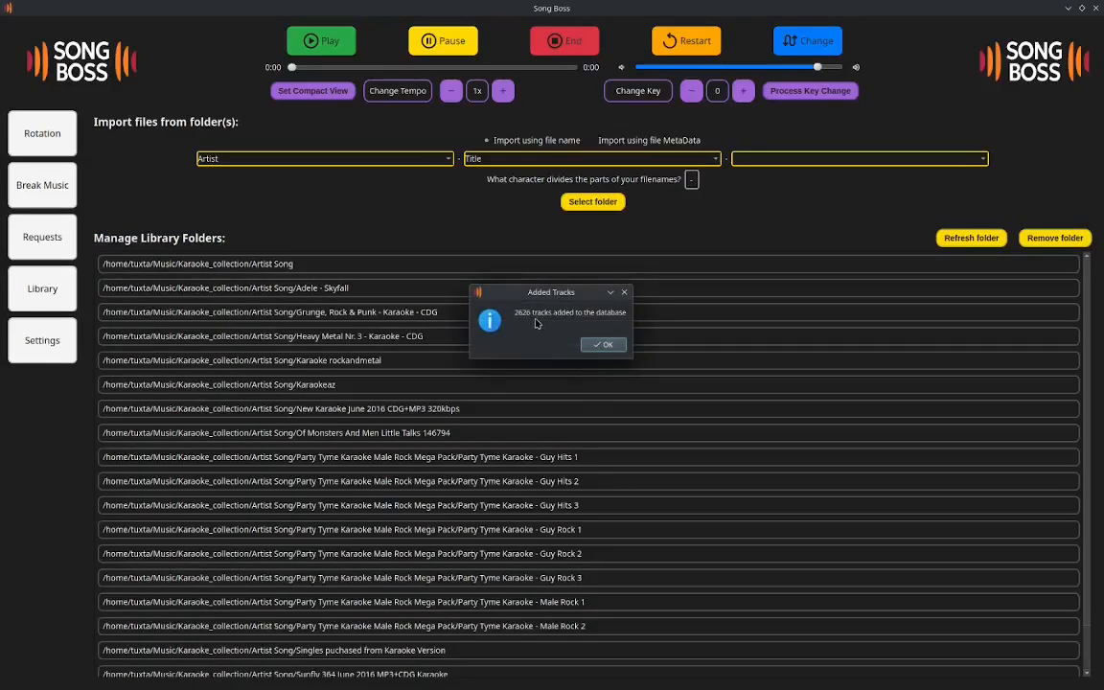
{"action": "left_click", "coordinate": [618, 344]}
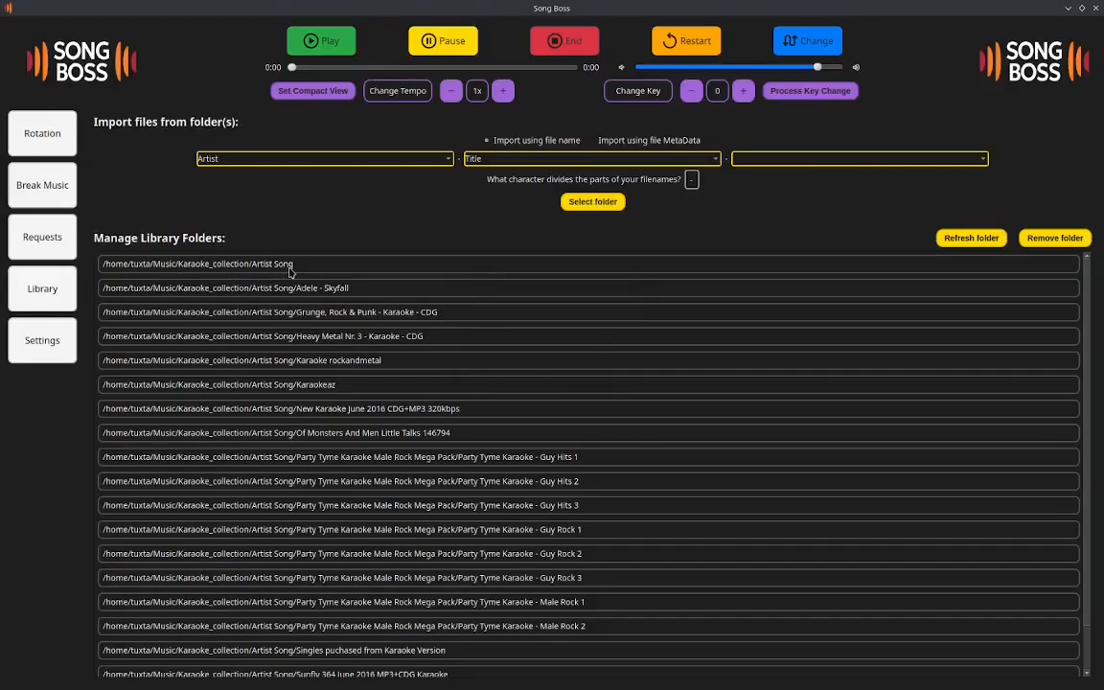
Examine the imported library folders, selecting Karaokeaz, Adele - Skyfall and the main Artist Song folder in turn.
{"action": "scroll", "coordinate": [353, 274], "scroll_direction": "down", "scroll_amount": 1}
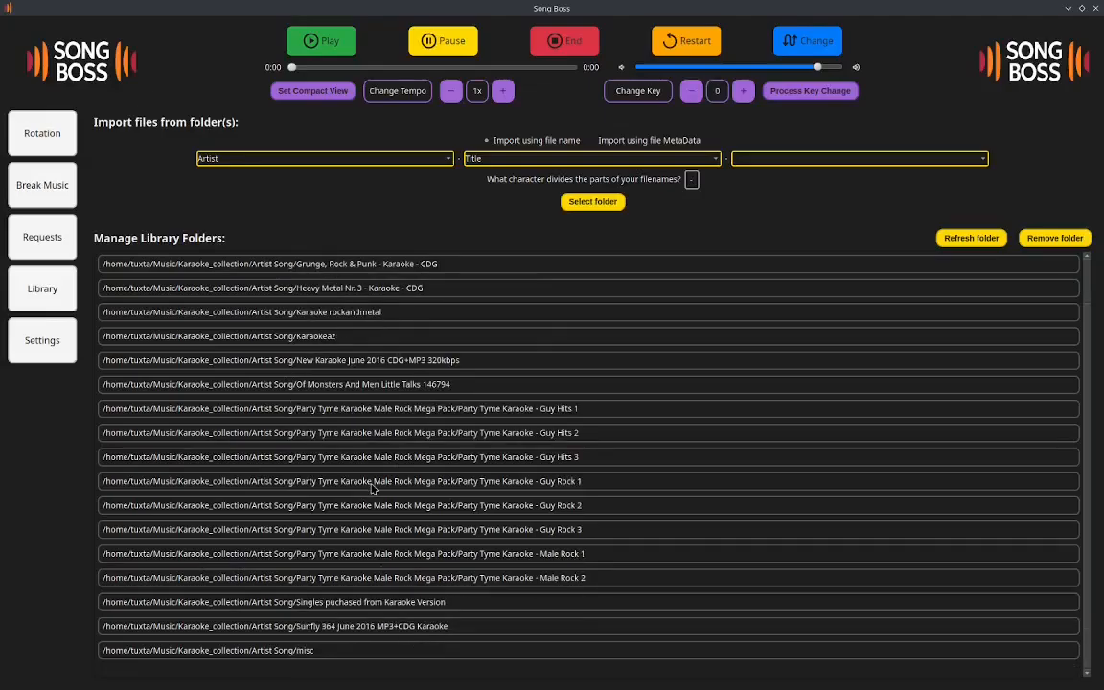
{"action": "scroll", "coordinate": [286, 310], "scroll_direction": "up", "scroll_amount": 1}
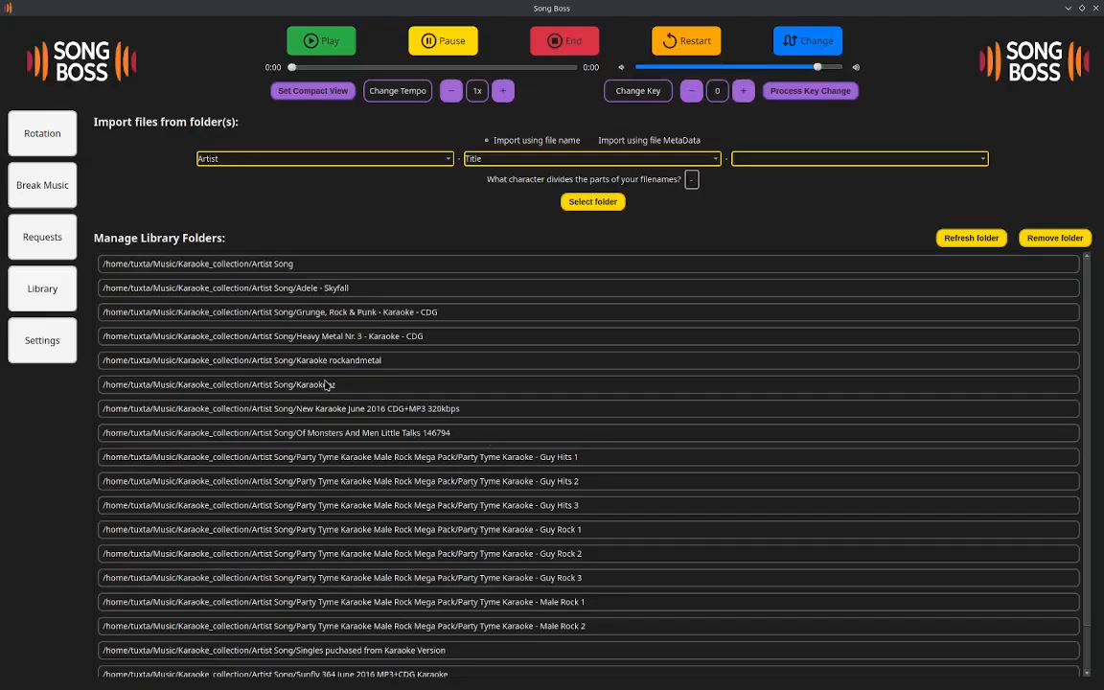
{"action": "left_click", "coordinate": [259, 382]}
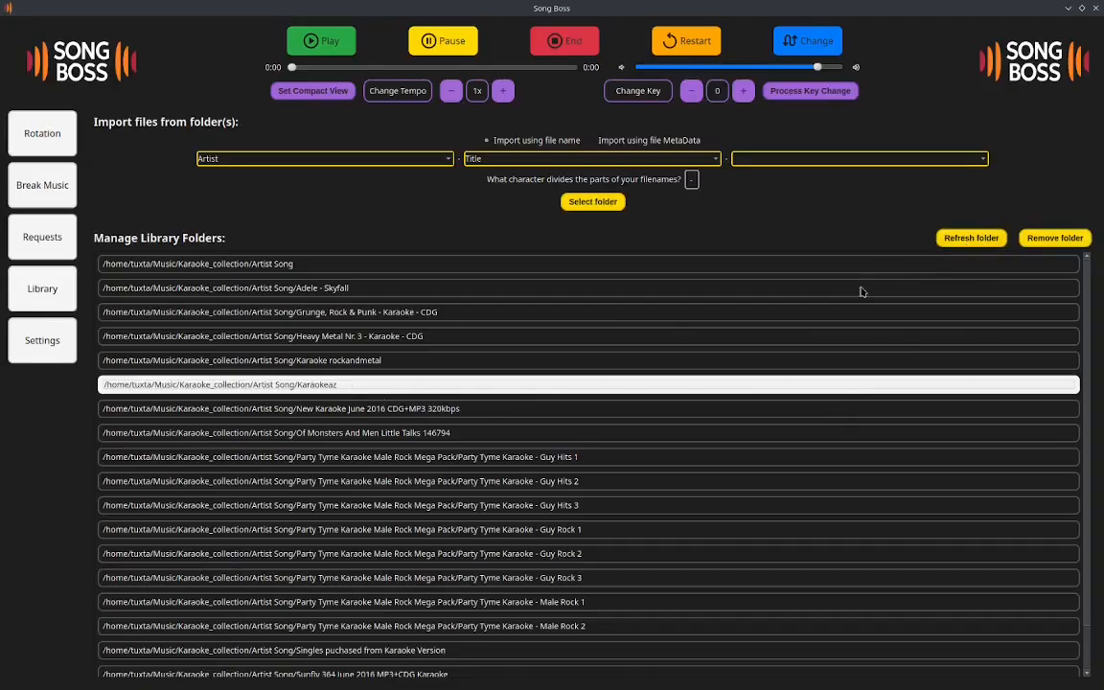
{"action": "left_click", "coordinate": [528, 288]}
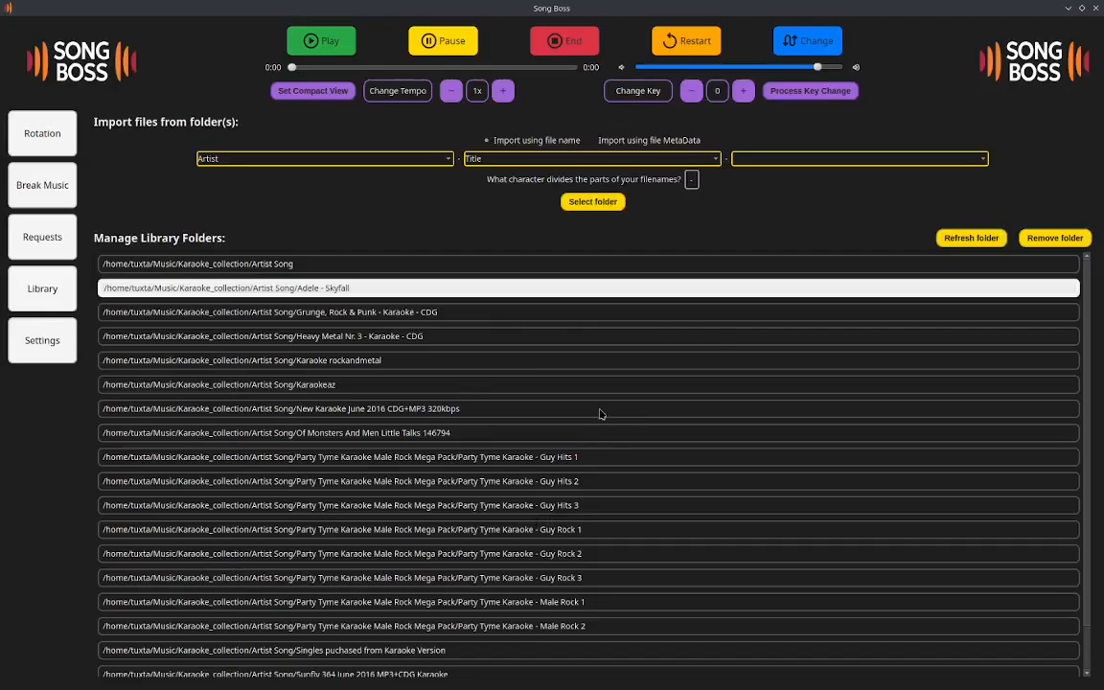
{"action": "left_click", "coordinate": [294, 263]}
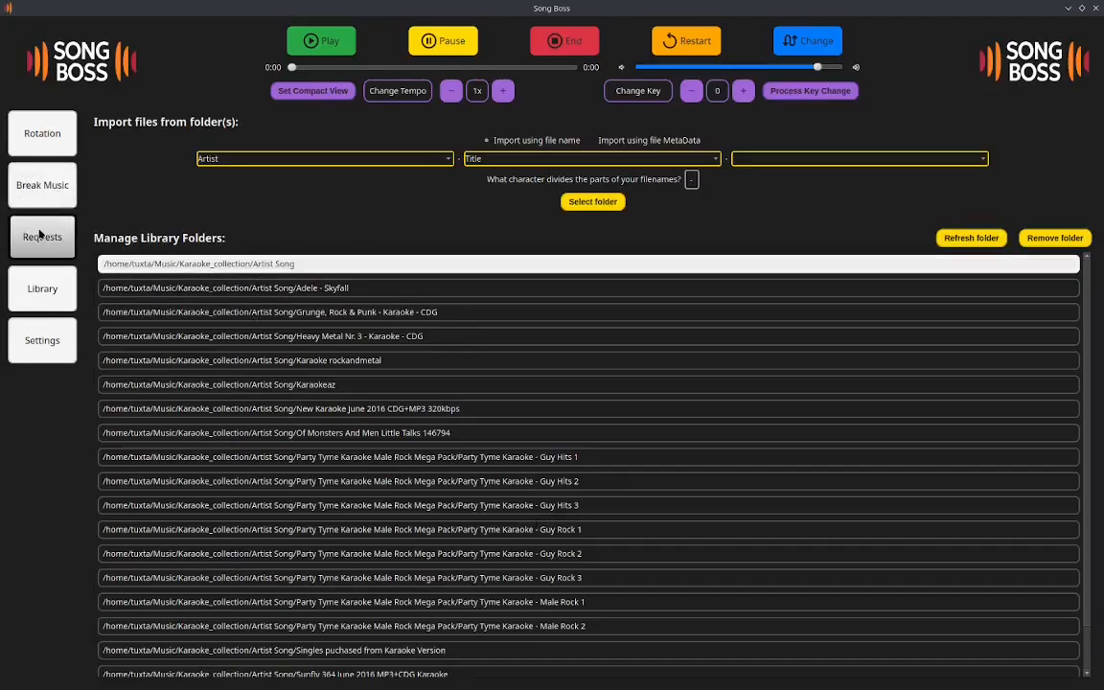
Return to the rotation view and add the first singer by name to the singer list.
{"action": "left_click", "coordinate": [45, 135]}
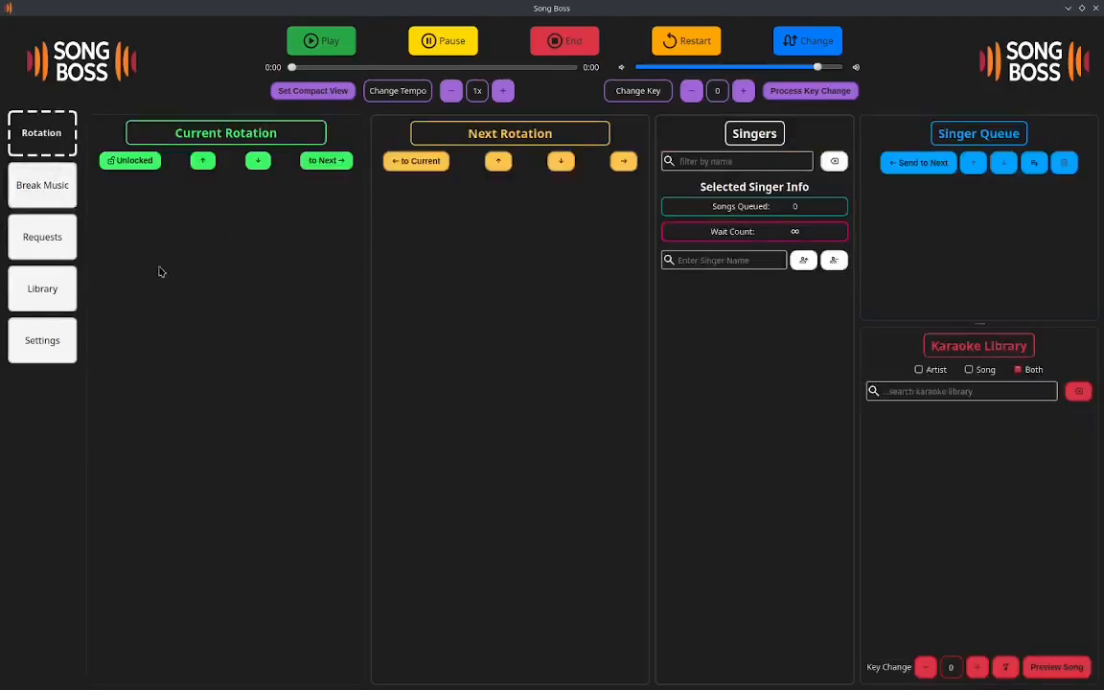
{"action": "left_click", "coordinate": [712, 260]}
{"action": "type", "text": "The Tuxta"}
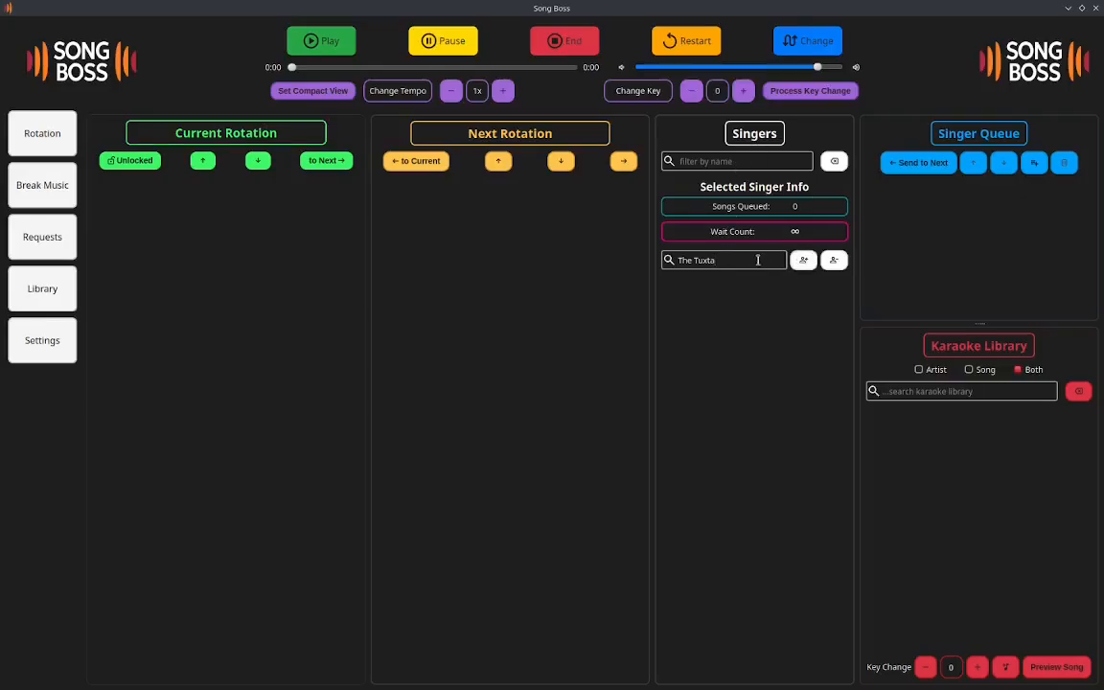
{"action": "key", "text": "Return"}
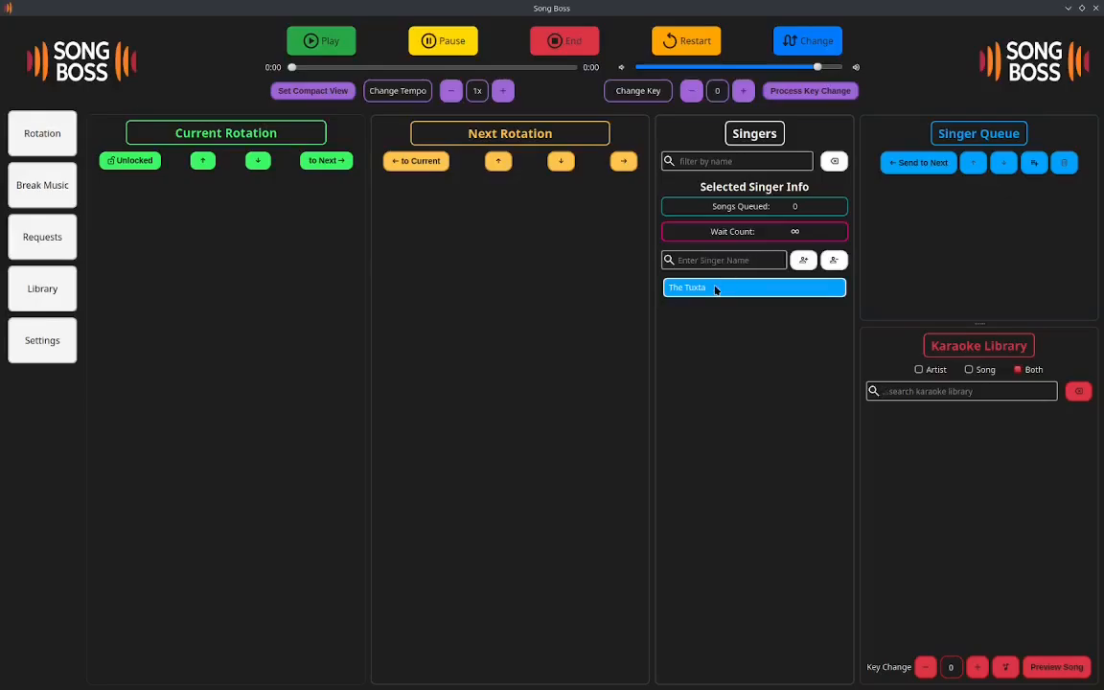
Search the karaoke library for "Elvis" and queue "always on my mind" for the first singer.
{"action": "left_click", "coordinate": [891, 390]}
{"action": "type", "text": "Elvis"}
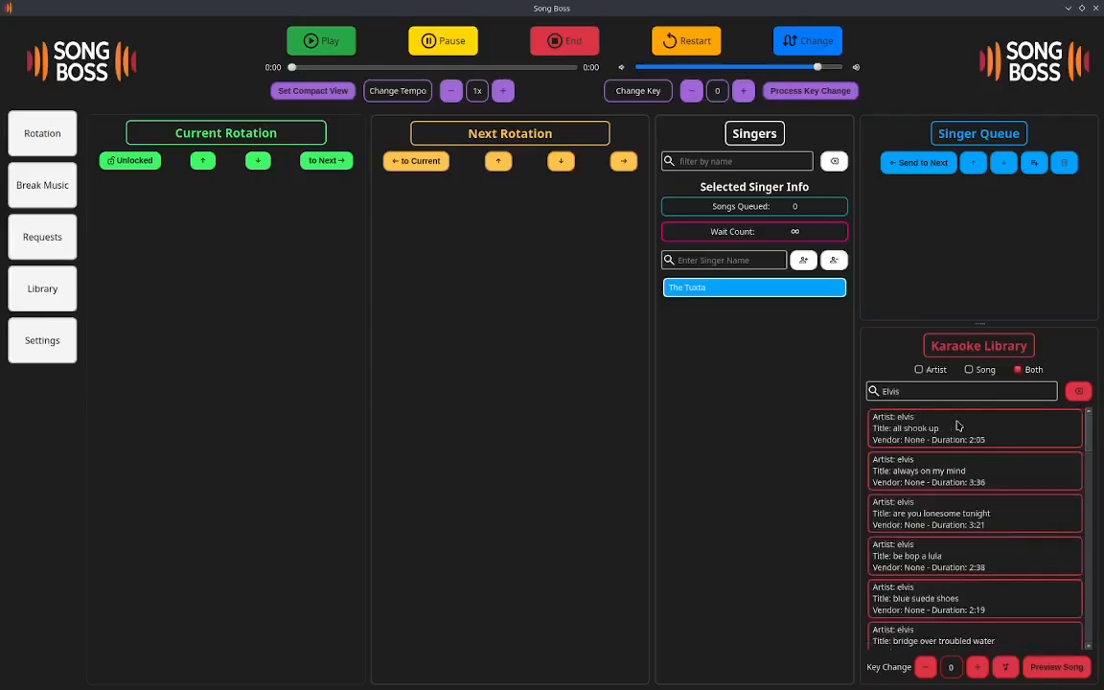
{"action": "left_click", "coordinate": [928, 472]}
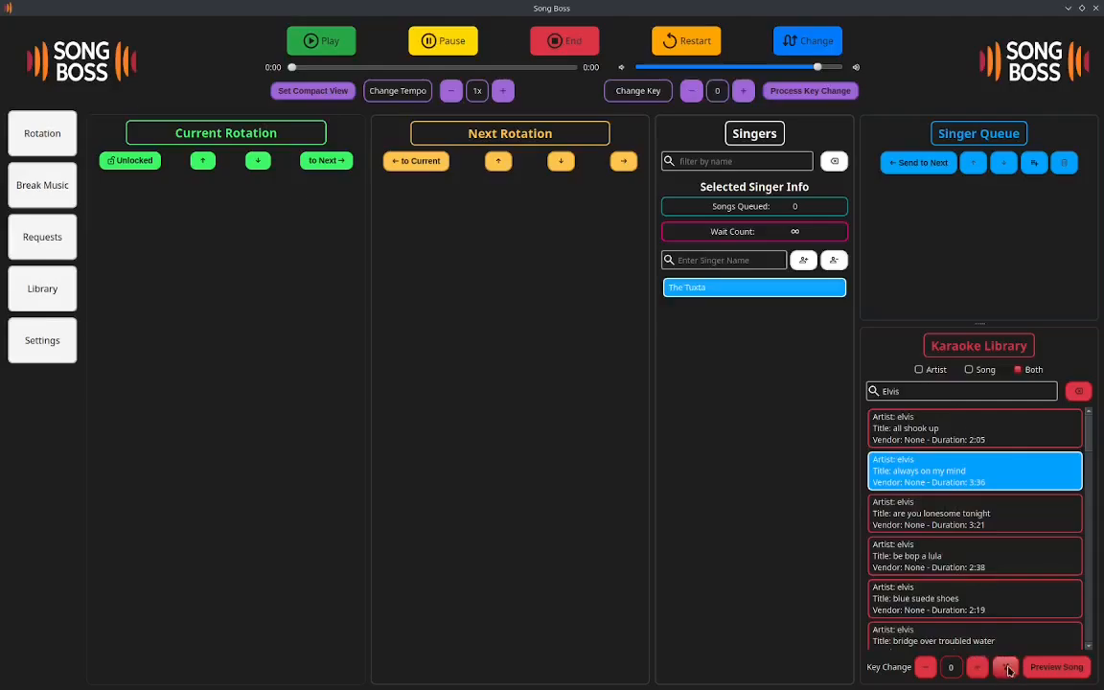
{"action": "double_click", "coordinate": [964, 482]}
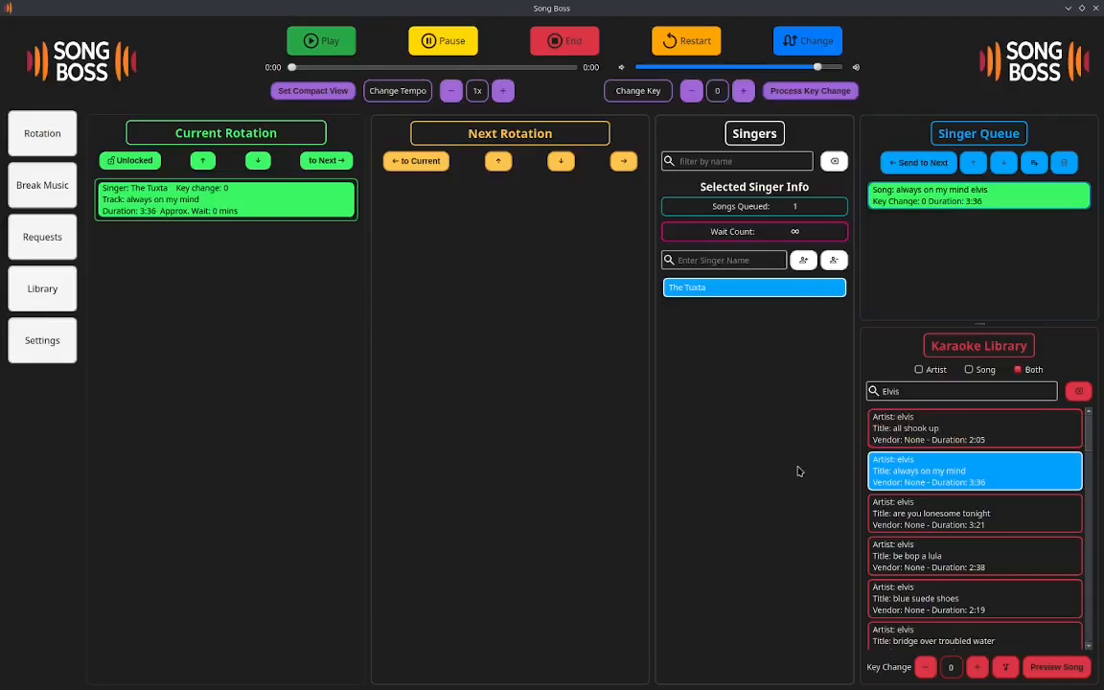
Add a second singer, search the karaoke library for "Twa" and queue Shania Twain's "Don't be stupid" for them.
{"action": "type", "text": "Lata"}
{"action": "key", "text": "Return"}
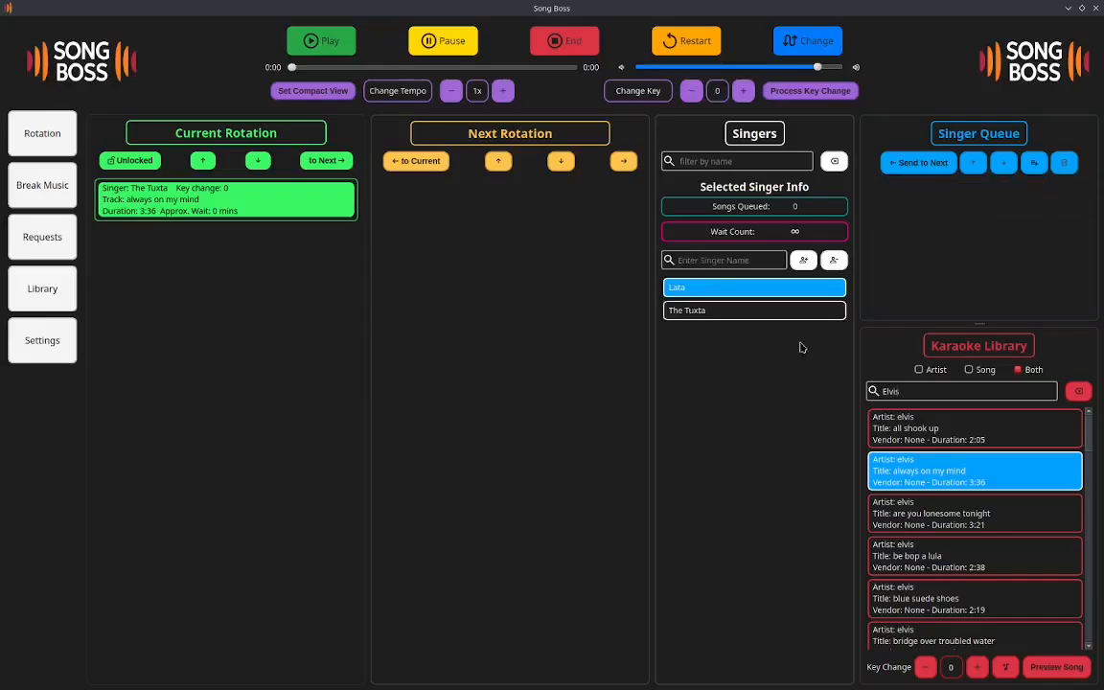
{"action": "left_click_drag", "start_coordinate": [926, 390], "coordinate": [850, 391]}
{"action": "type", "text": "Twa"}
{"action": "double_click", "coordinate": [938, 414]}
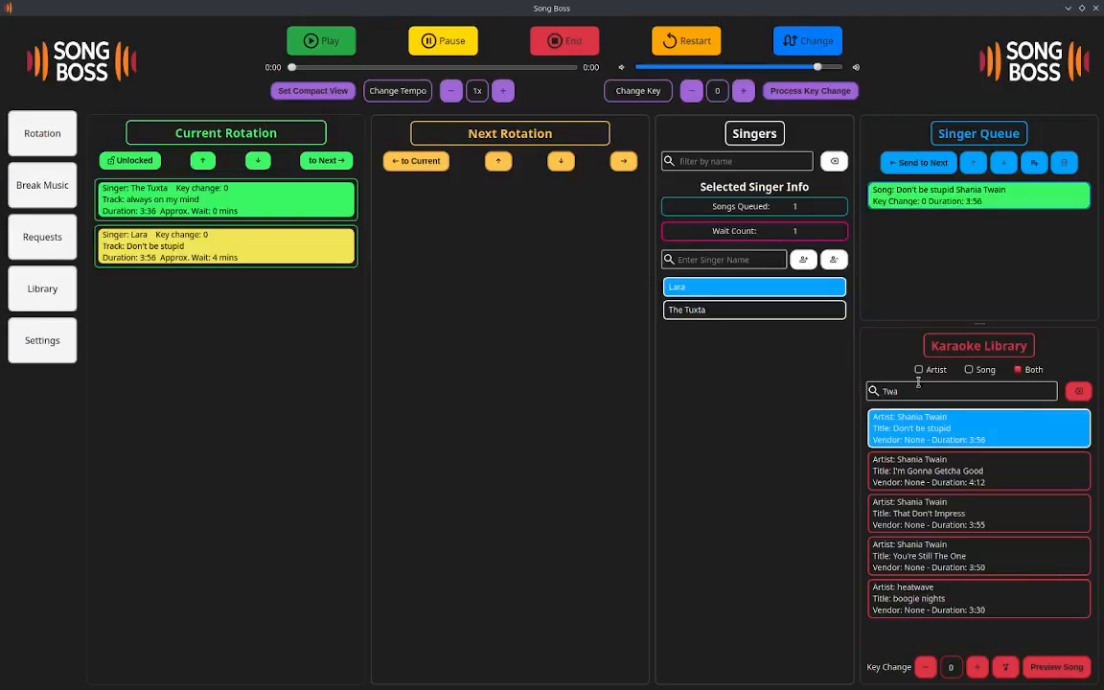
Add a third singer and queue Shania Twain's "That Don't Impress" for them.
{"action": "left_click", "coordinate": [739, 259]}
{"action": "type", "text": "Mary"}
{"action": "key", "text": "Return"}
{"action": "double_click", "coordinate": [944, 511]}
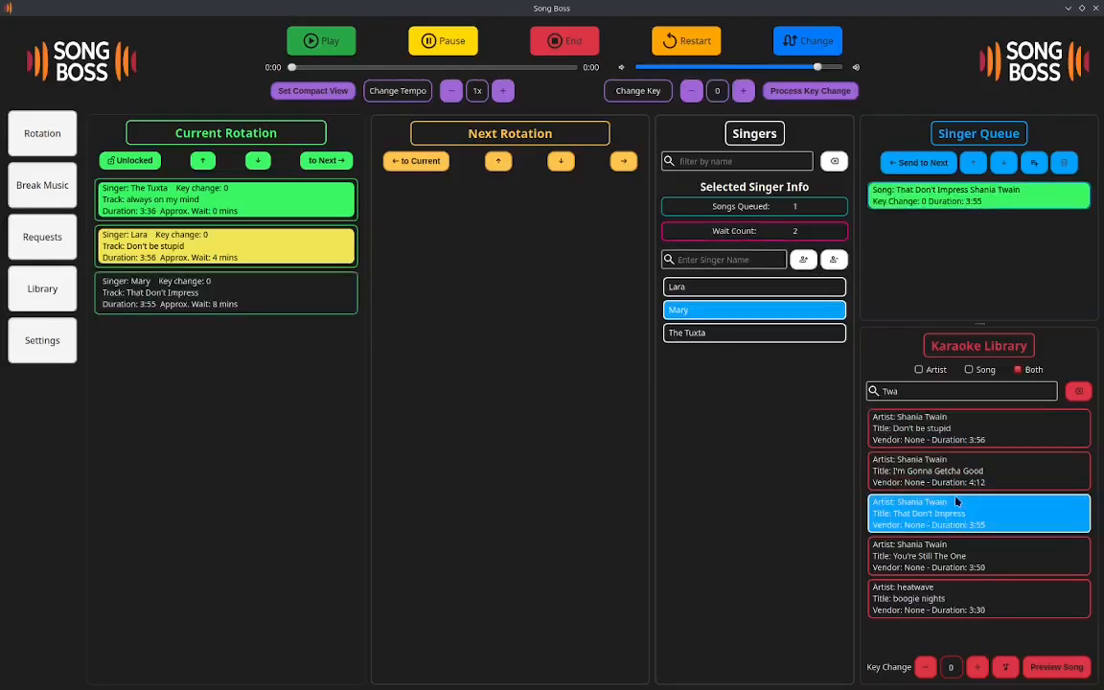
Add a fourth singer, search the karaoke library for "Roy" and queue Roy Orbison's "Pretty woman" for them.
{"action": "left_click", "coordinate": [705, 259]}
{"action": "type", "text": "Ben"}
{"action": "key", "text": "Return"}
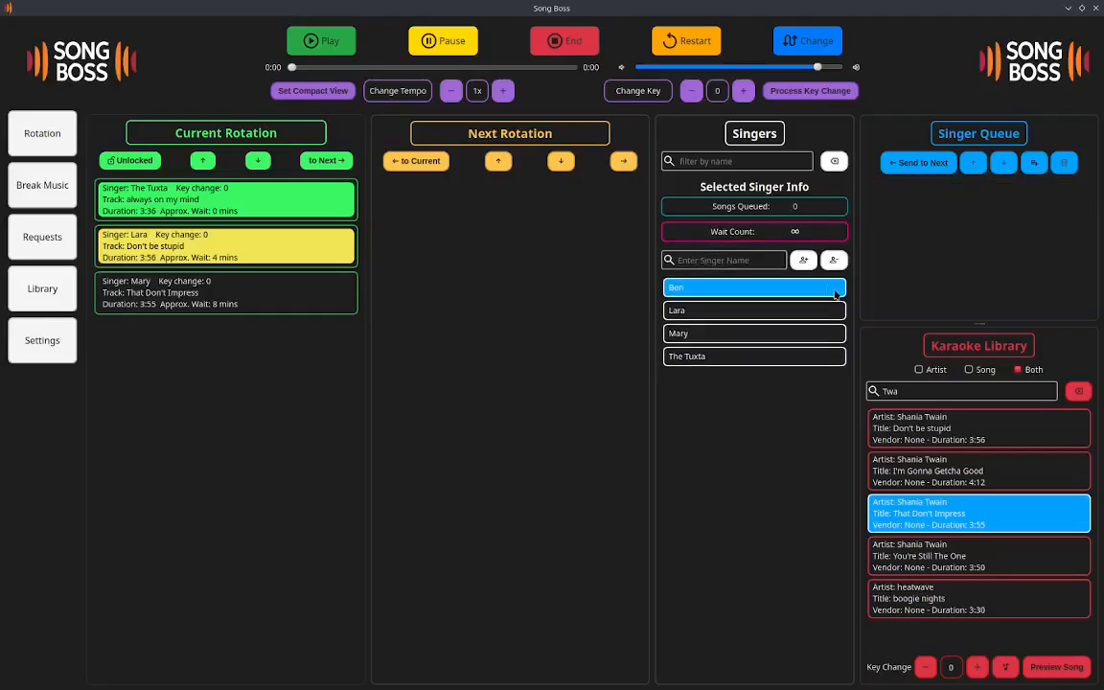
{"action": "left_click_drag", "start_coordinate": [921, 390], "coordinate": [827, 381]}
{"action": "type", "text": "Ro"}
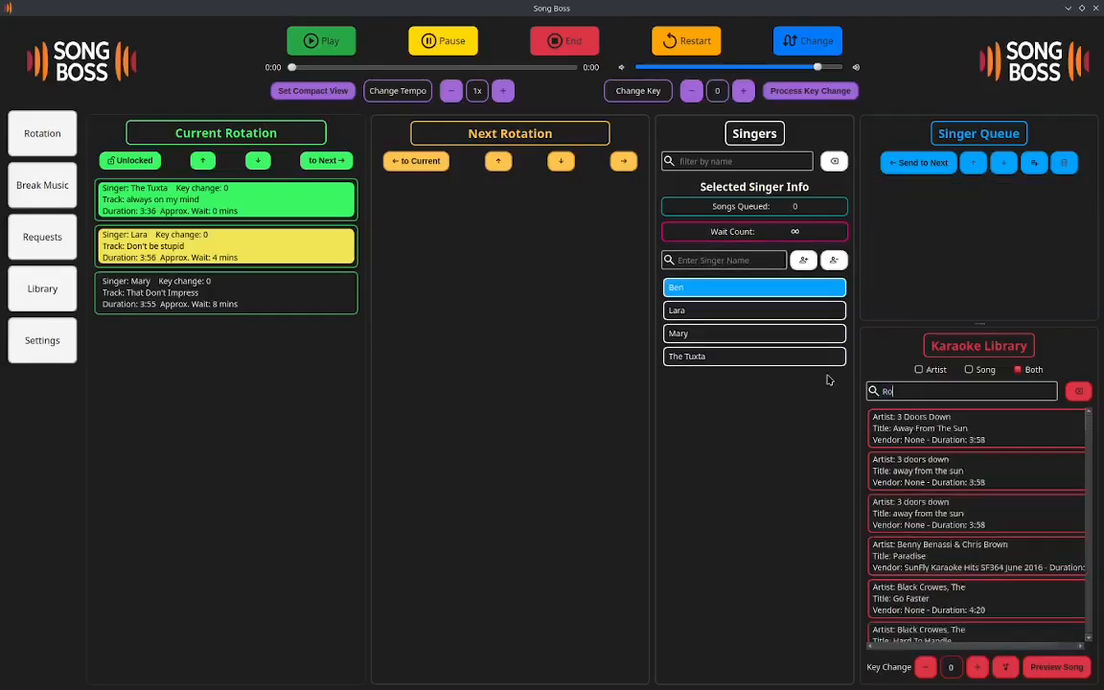
{"action": "type", "text": "y"}
{"action": "double_click", "coordinate": [971, 471]}
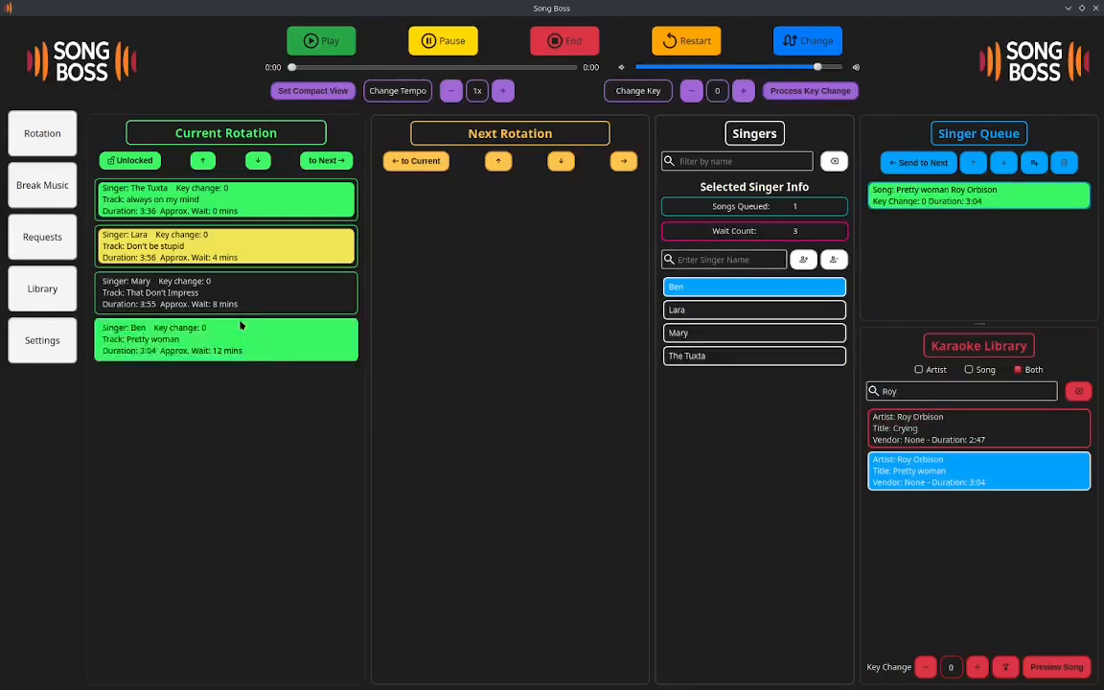
Examine each singer's entry in the current rotation together with their wait count and queued songs.
{"action": "left_click", "coordinate": [302, 341]}
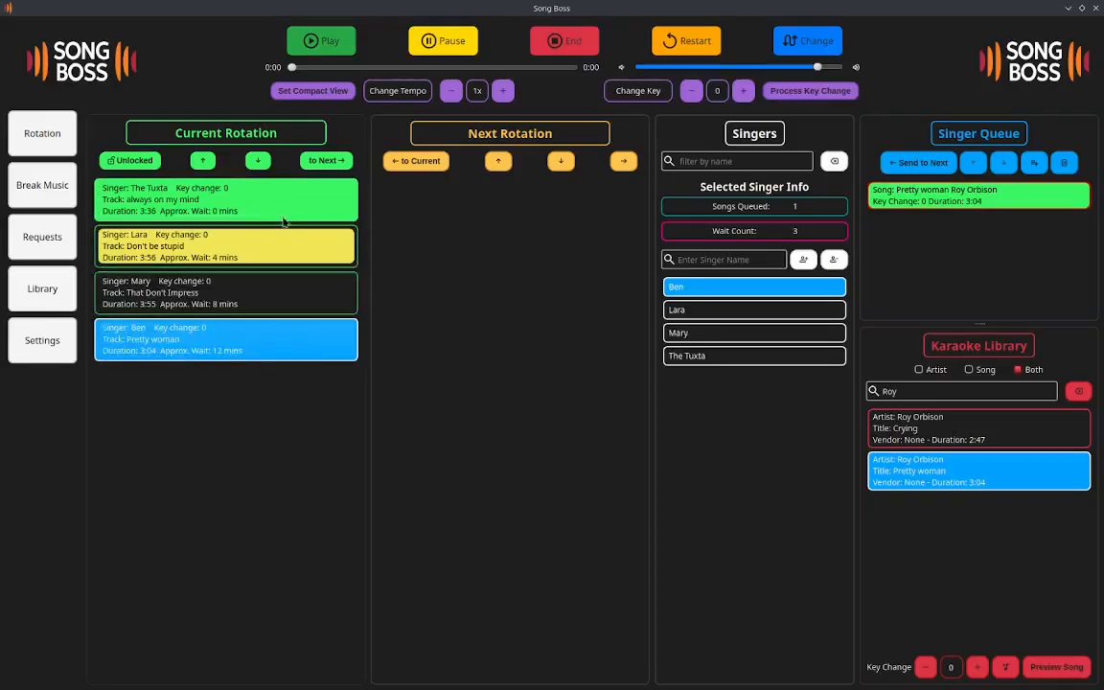
{"action": "left_click", "coordinate": [230, 196]}
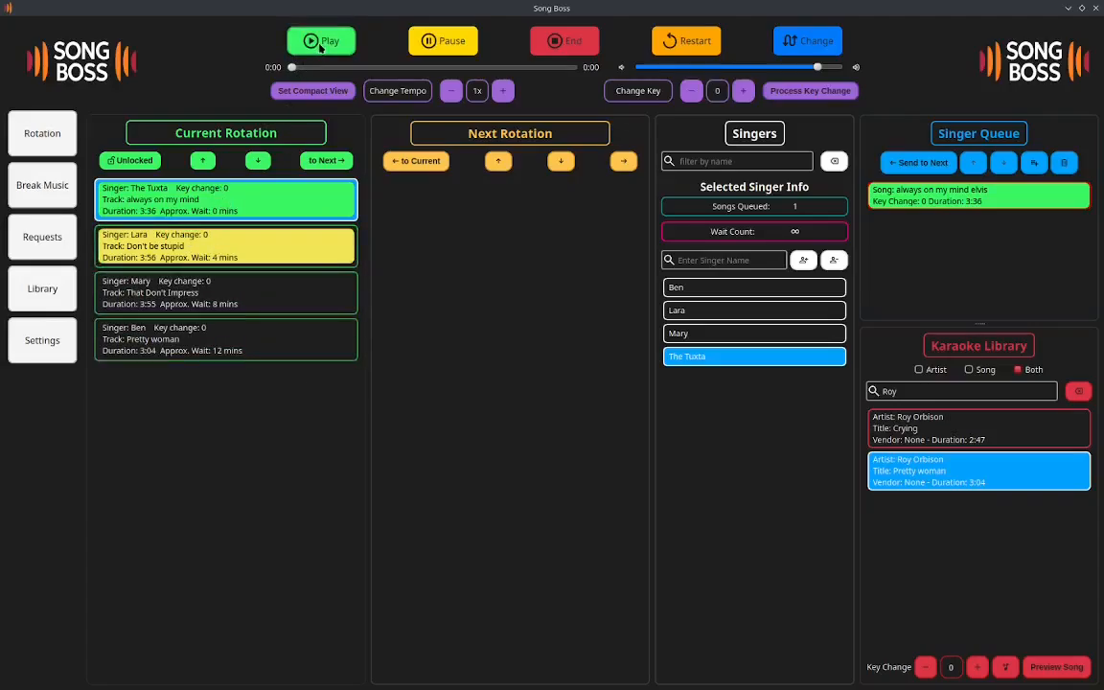
{"action": "left_click", "coordinate": [302, 288]}
{"action": "left_click", "coordinate": [288, 257]}
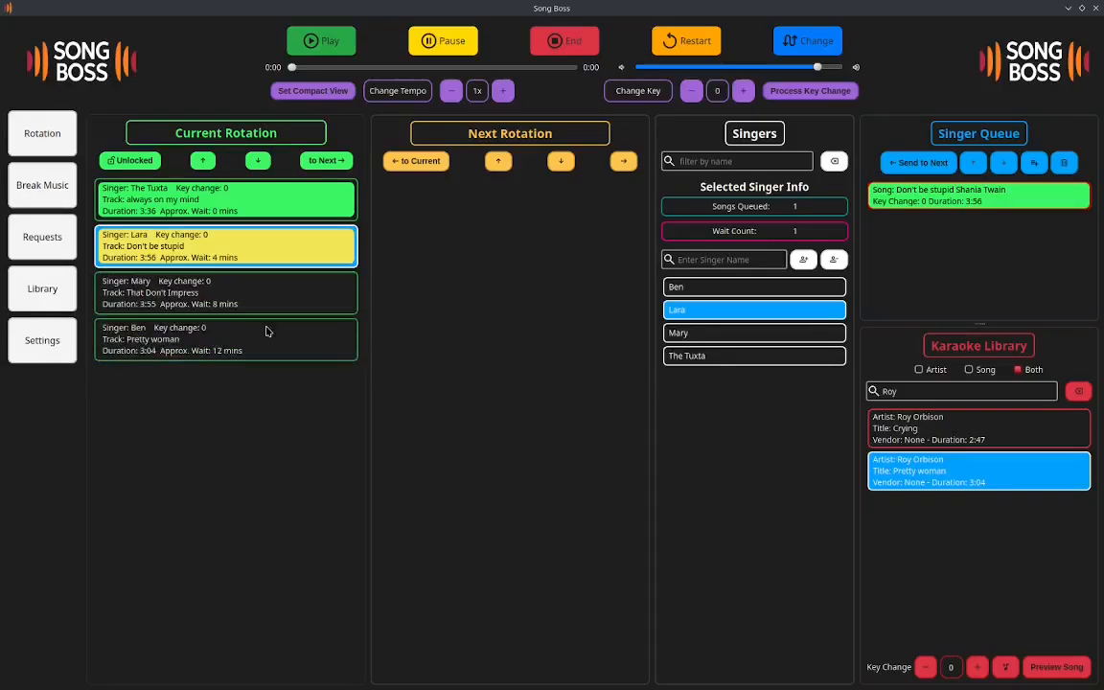
{"action": "left_click", "coordinate": [245, 300]}
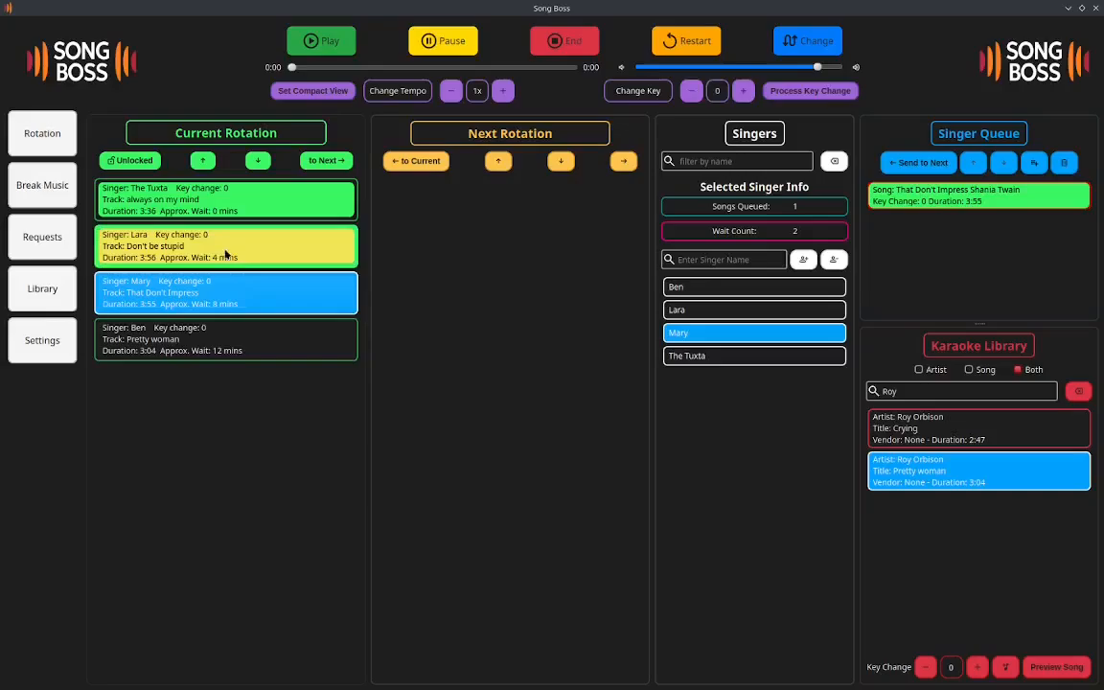
{"action": "left_click", "coordinate": [177, 247]}
{"action": "left_click", "coordinate": [733, 314]}
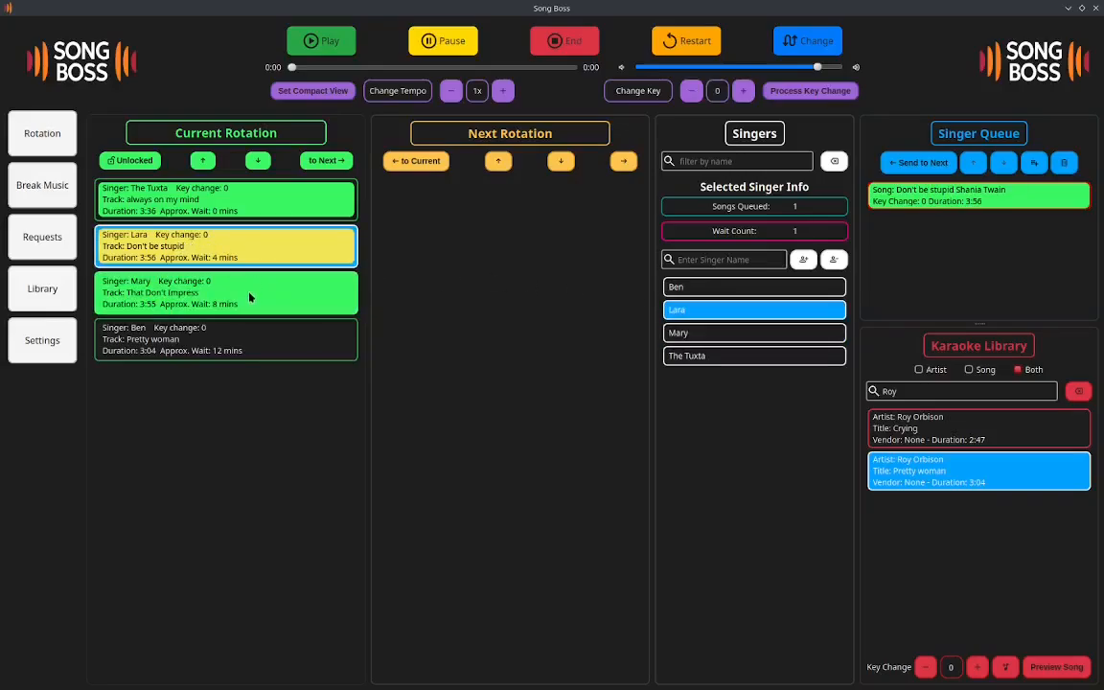
{"action": "left_click", "coordinate": [224, 291]}
{"action": "left_click", "coordinate": [266, 332]}
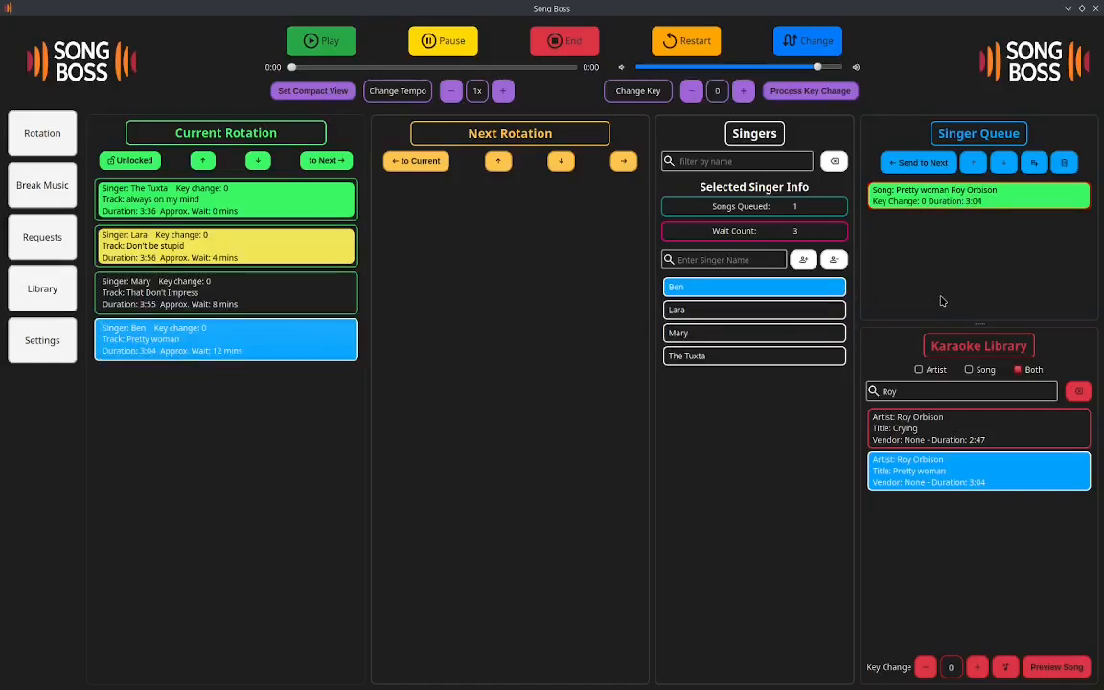
Search the karaoke library for "Elvis" and queue "hound dog" and "in the ghetto" for the first singer.
{"action": "left_click", "coordinate": [303, 188]}
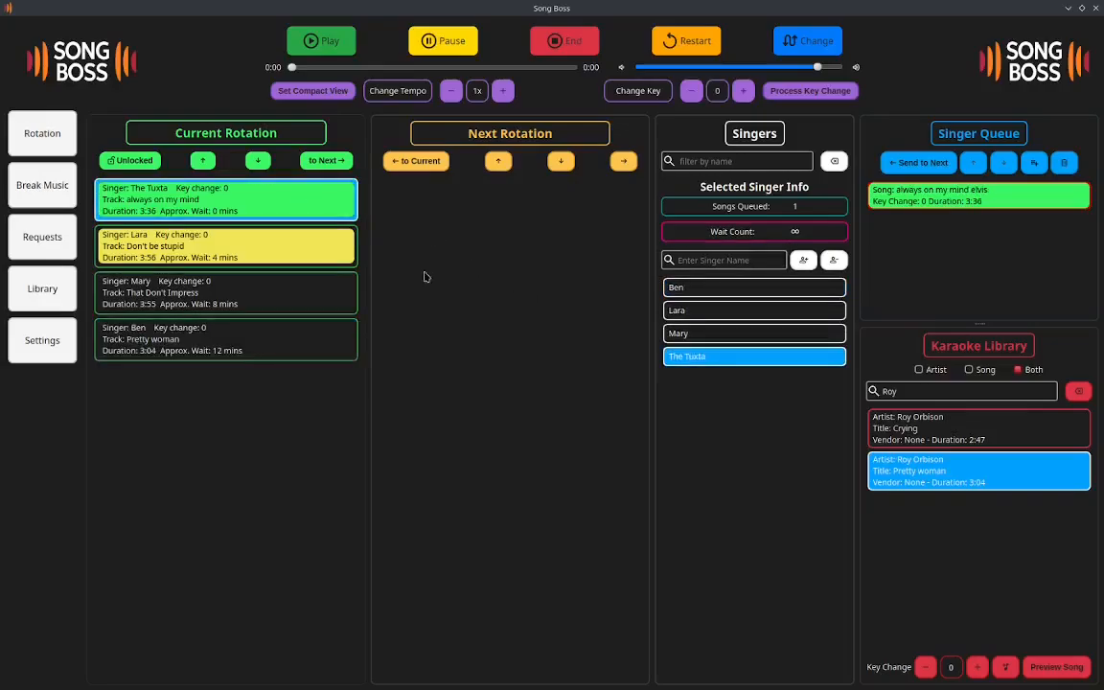
{"action": "left_click_drag", "start_coordinate": [916, 391], "coordinate": [850, 386]}
{"action": "type", "text": "Elvis"}
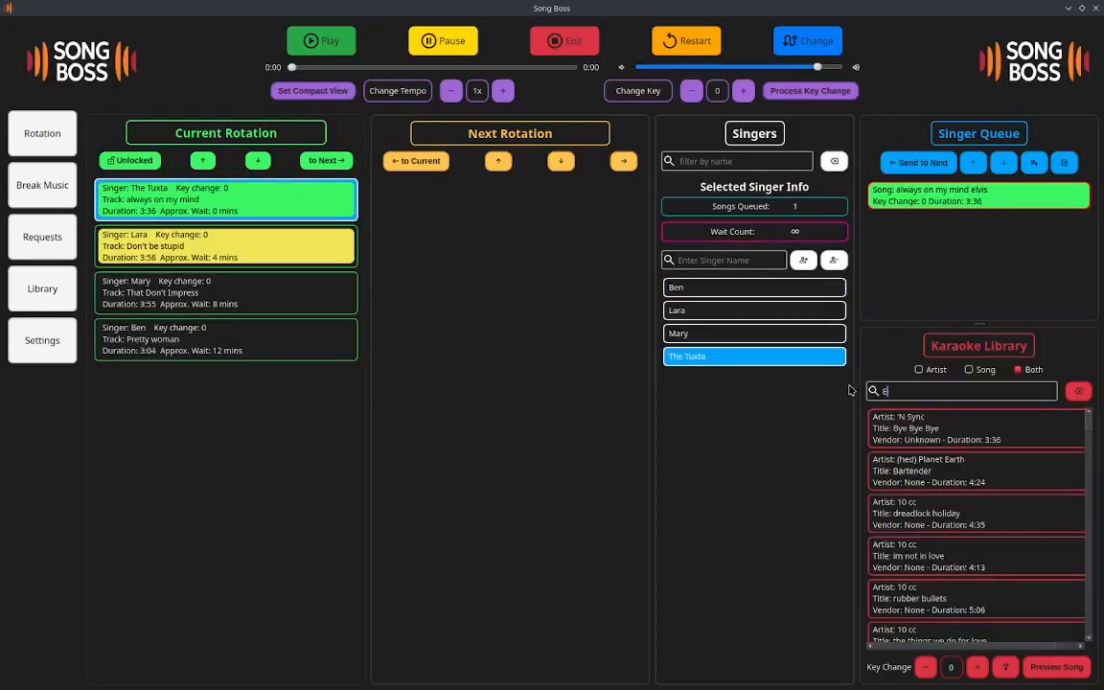
{"action": "scroll", "coordinate": [1078, 548], "scroll_direction": "down", "scroll_amount": 5}
{"action": "double_click", "coordinate": [939, 471]}
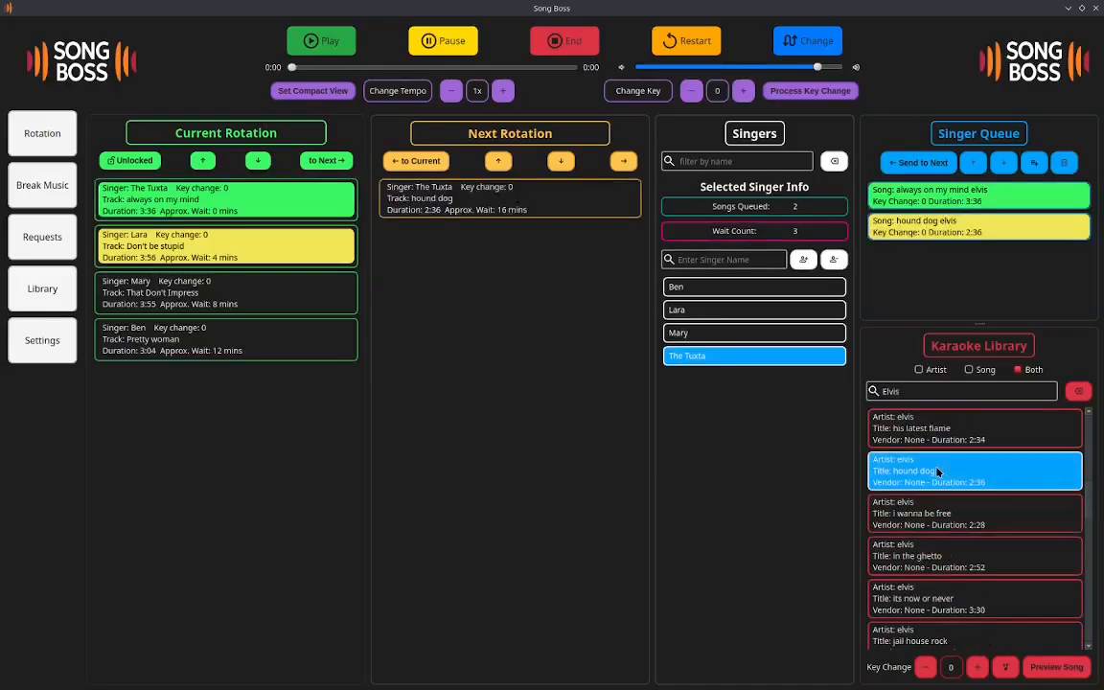
{"action": "double_click", "coordinate": [946, 562]}
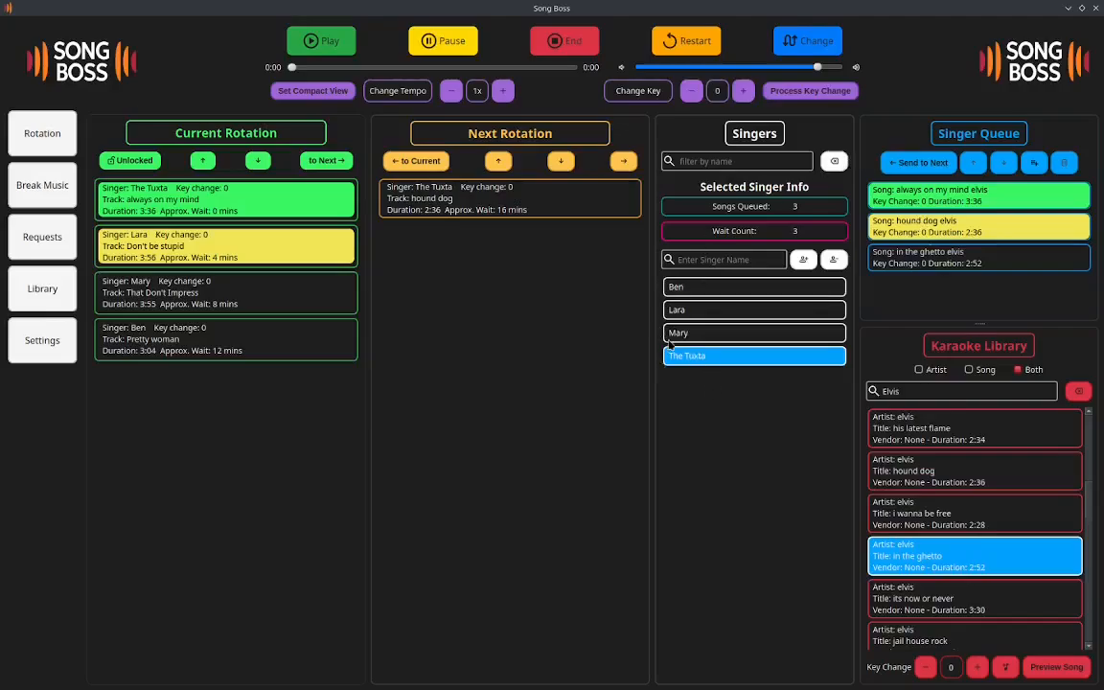
{"action": "left_click", "coordinate": [201, 206]}
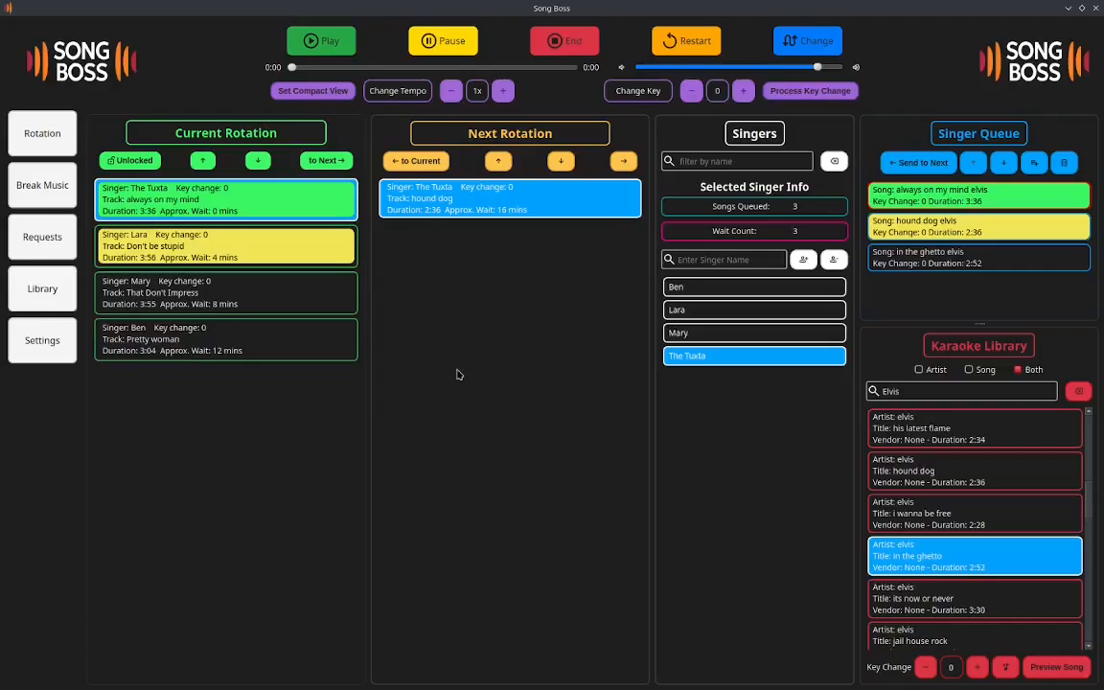
Search the karaoke library for "twai" and queue Shania Twain's "That Don't Impress" and "You're Still The One" for the second singer.
{"action": "left_click", "coordinate": [275, 249]}
{"action": "double_click", "coordinate": [925, 388]}
{"action": "type", "text": "twai"}
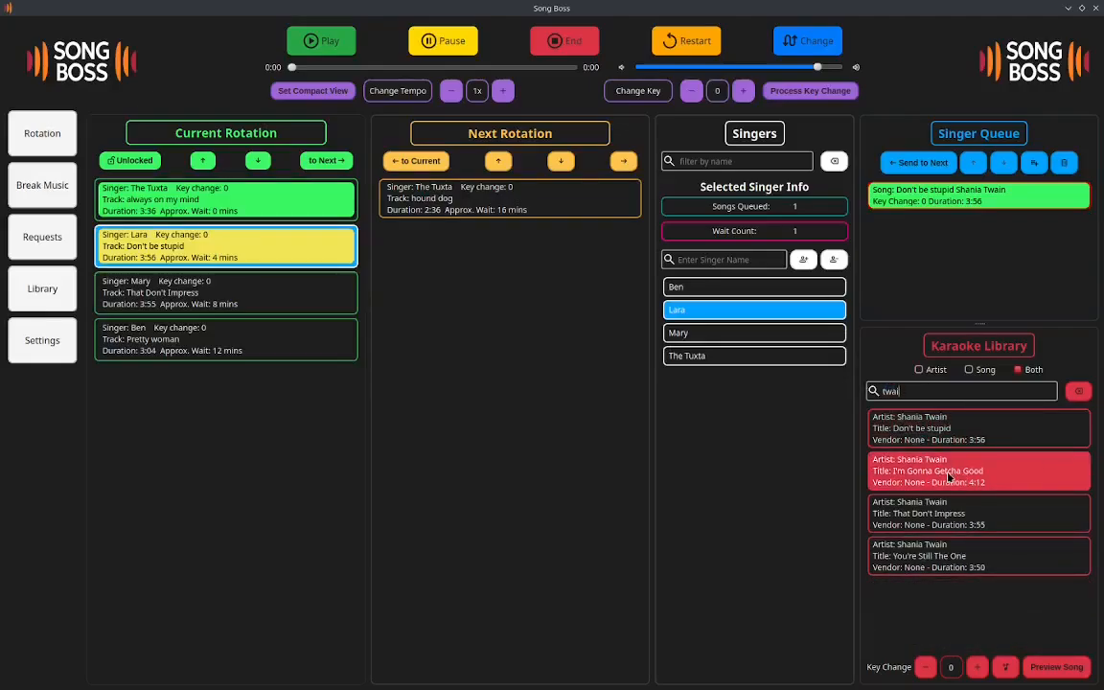
{"action": "double_click", "coordinate": [962, 522]}
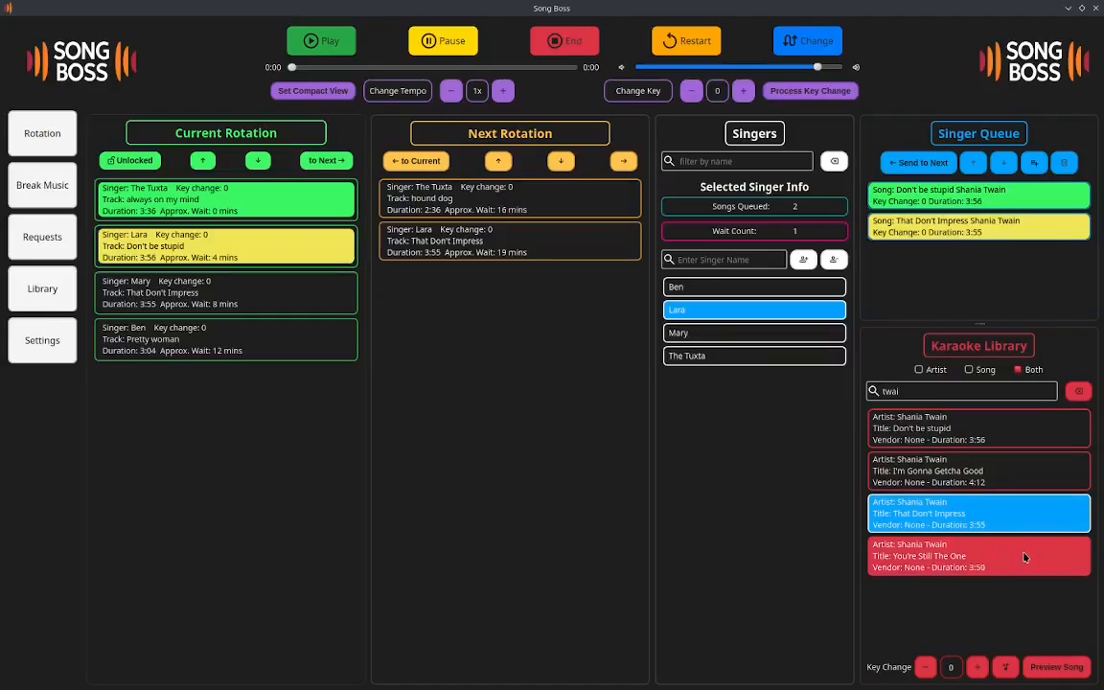
{"action": "double_click", "coordinate": [956, 559]}
Clear the library search and queue 10 cc's "donna" and 'N Sync's "Bye Bye Bye" for the third singer.
{"action": "left_click", "coordinate": [707, 333]}
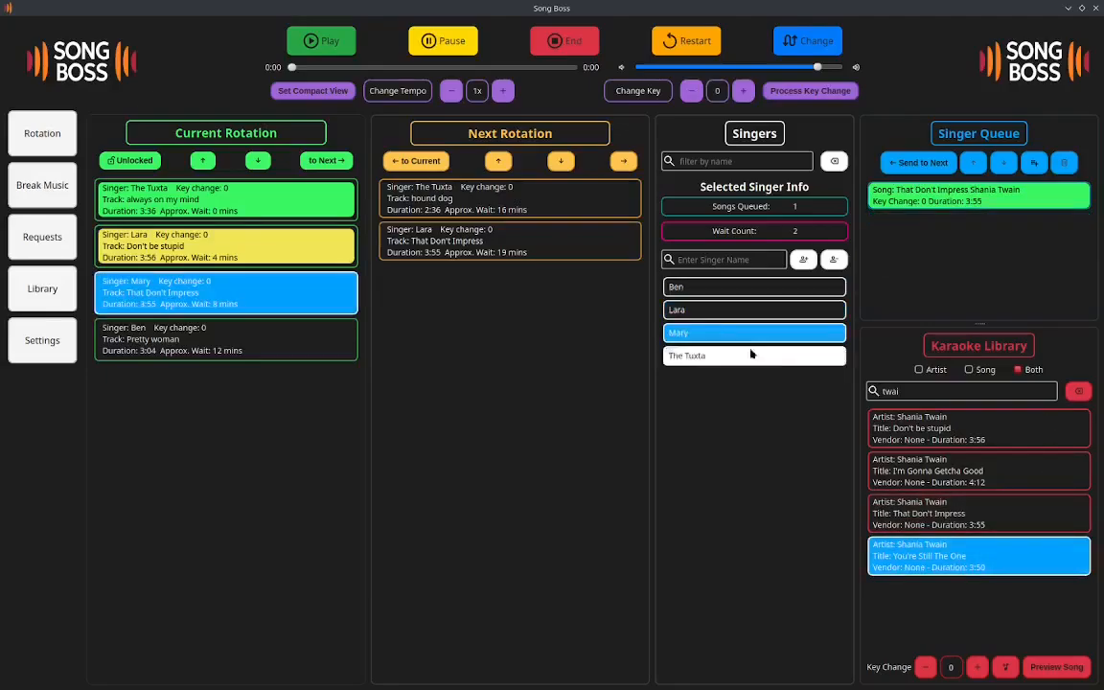
{"action": "double_click", "coordinate": [920, 389]}
{"action": "key", "text": "BackSpace"}
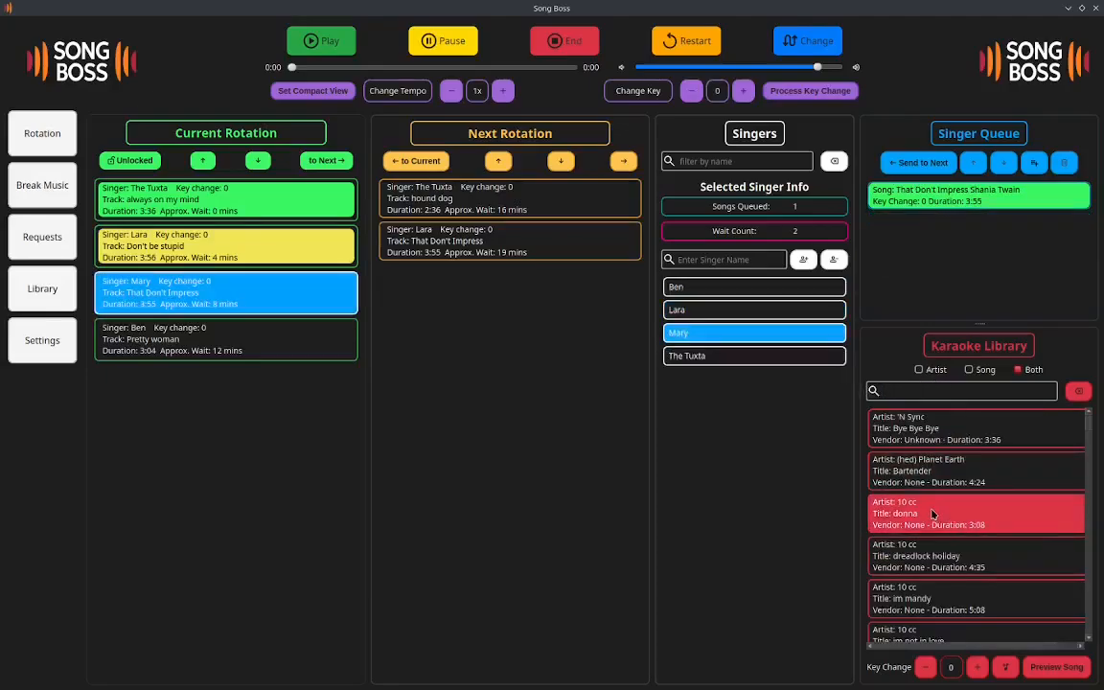
{"action": "double_click", "coordinate": [977, 522]}
{"action": "double_click", "coordinate": [949, 427]}
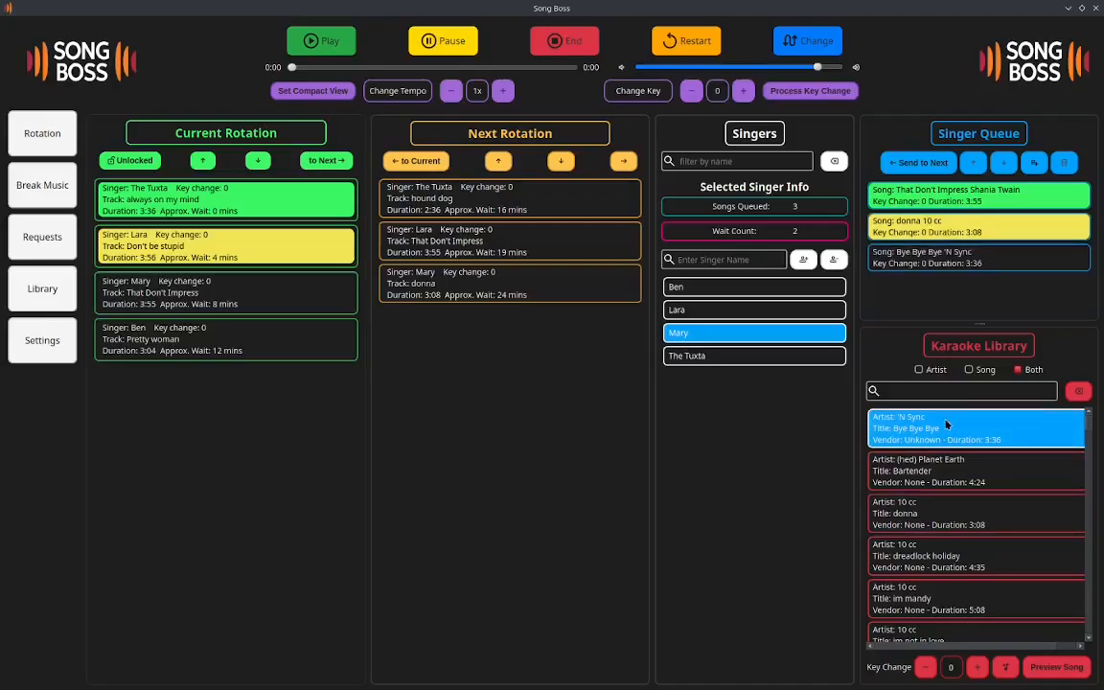
Queue 311's "You Wouldn't Believe" from the karaoke library for the fourth singer.
{"action": "left_click", "coordinate": [276, 340]}
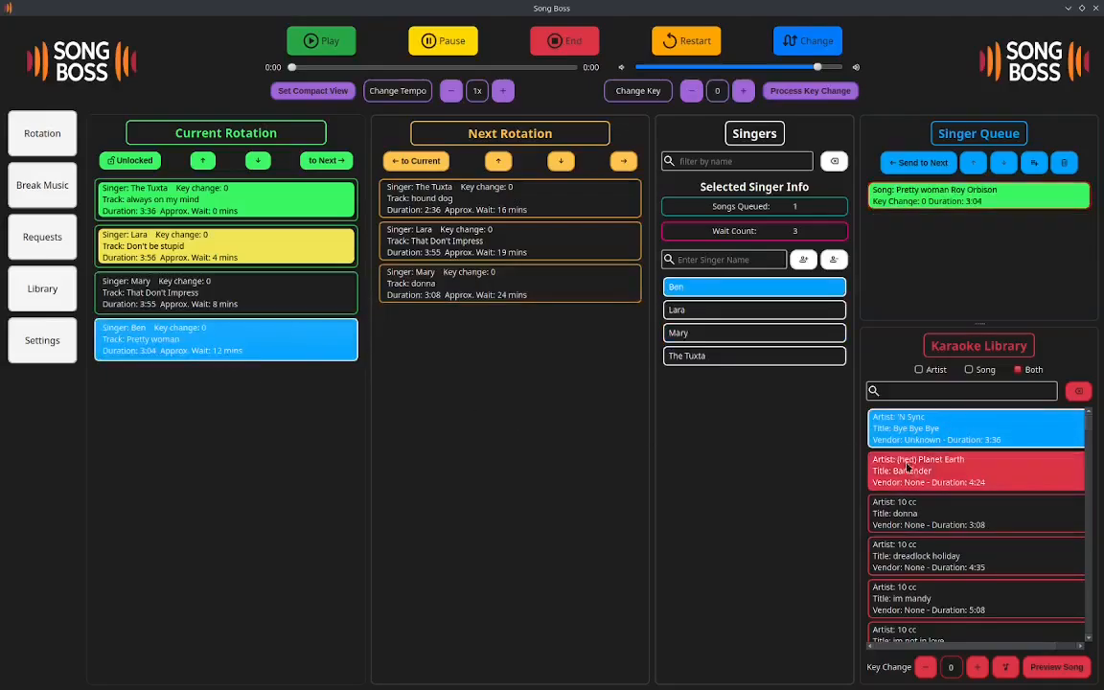
{"action": "scroll", "coordinate": [970, 489], "scroll_direction": "down", "scroll_amount": 5}
{"action": "double_click", "coordinate": [968, 548]}
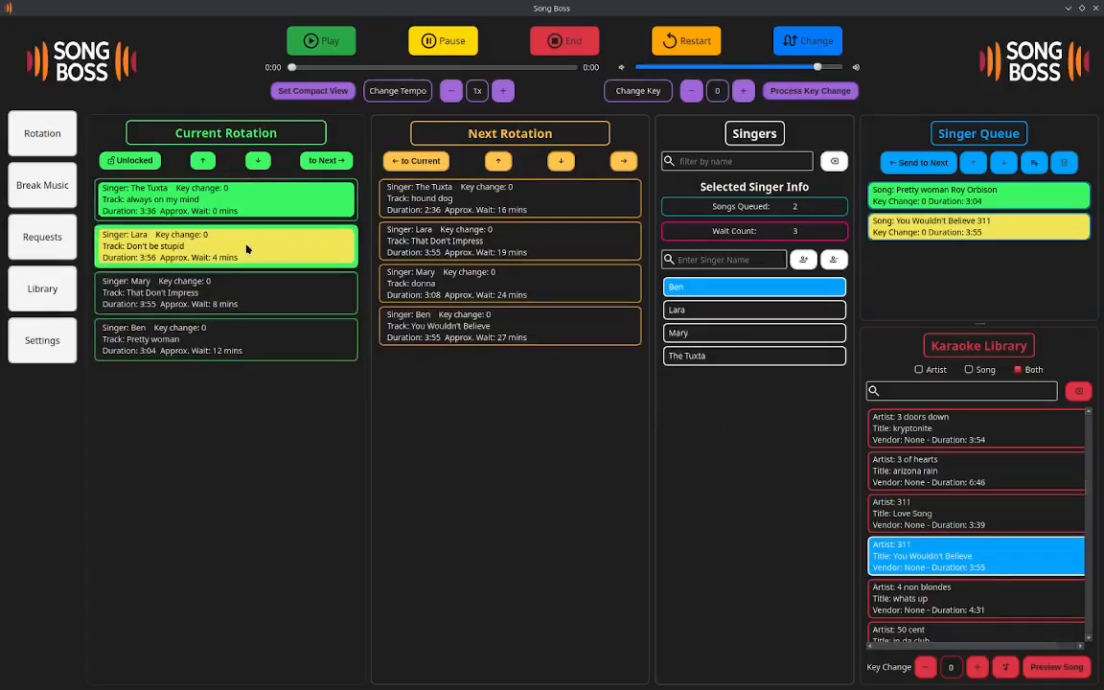
Bring the Singer View window onto the main screen, and play and end the first singer's track "always on my mind".
{"action": "left_click", "coordinate": [508, 199]}
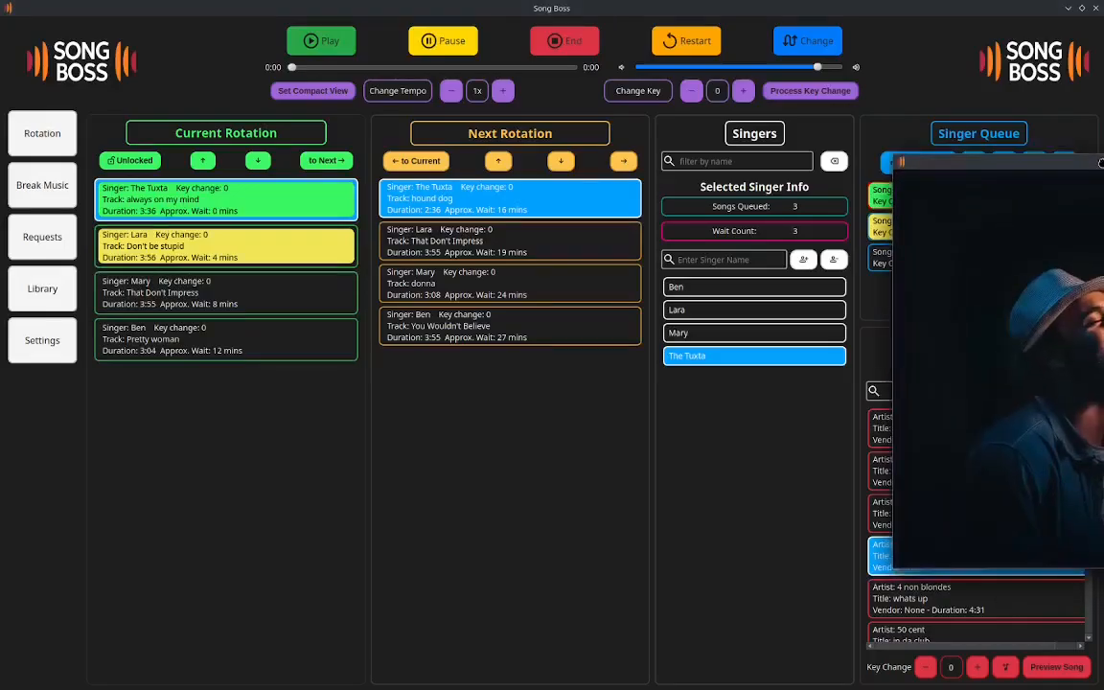
{"action": "left_click_drag", "start_coordinate": [510, 146], "coordinate": [321, 186]}
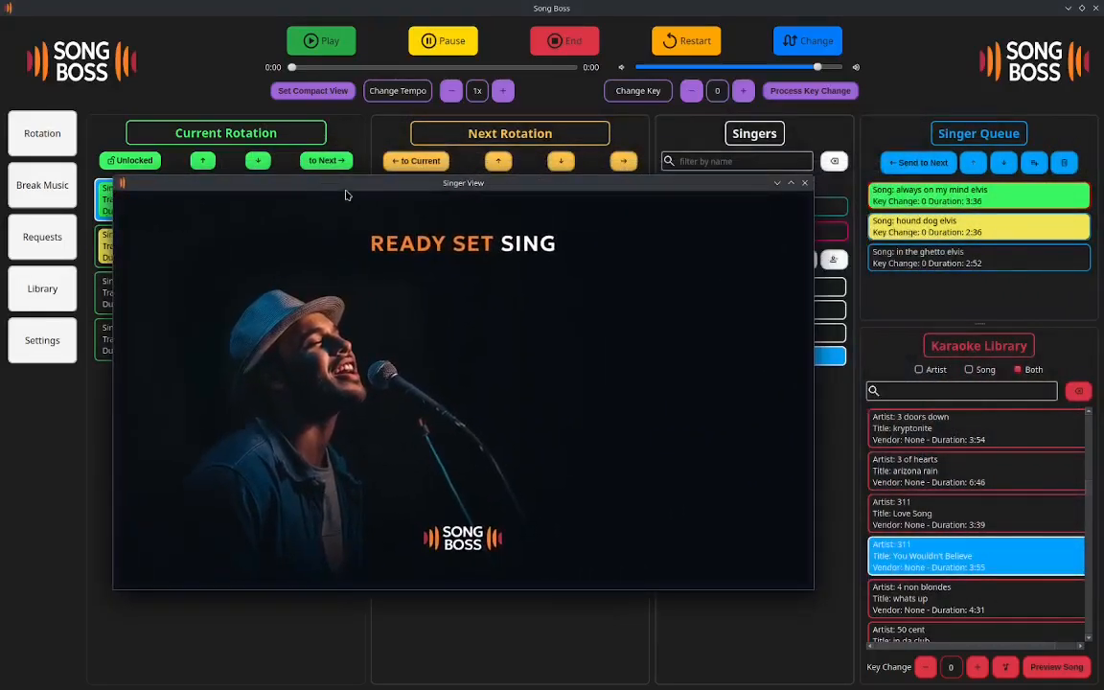
{"action": "left_click_drag", "start_coordinate": [519, 182], "coordinate": [684, 171]}
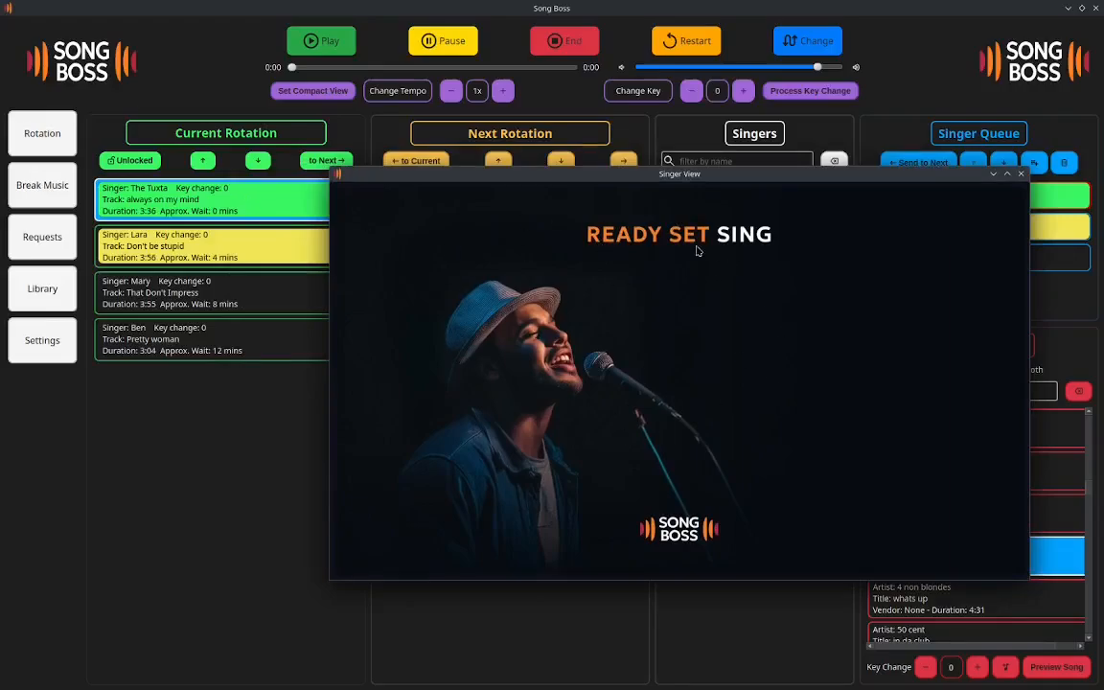
{"action": "left_click_drag", "start_coordinate": [732, 178], "coordinate": [724, 204]}
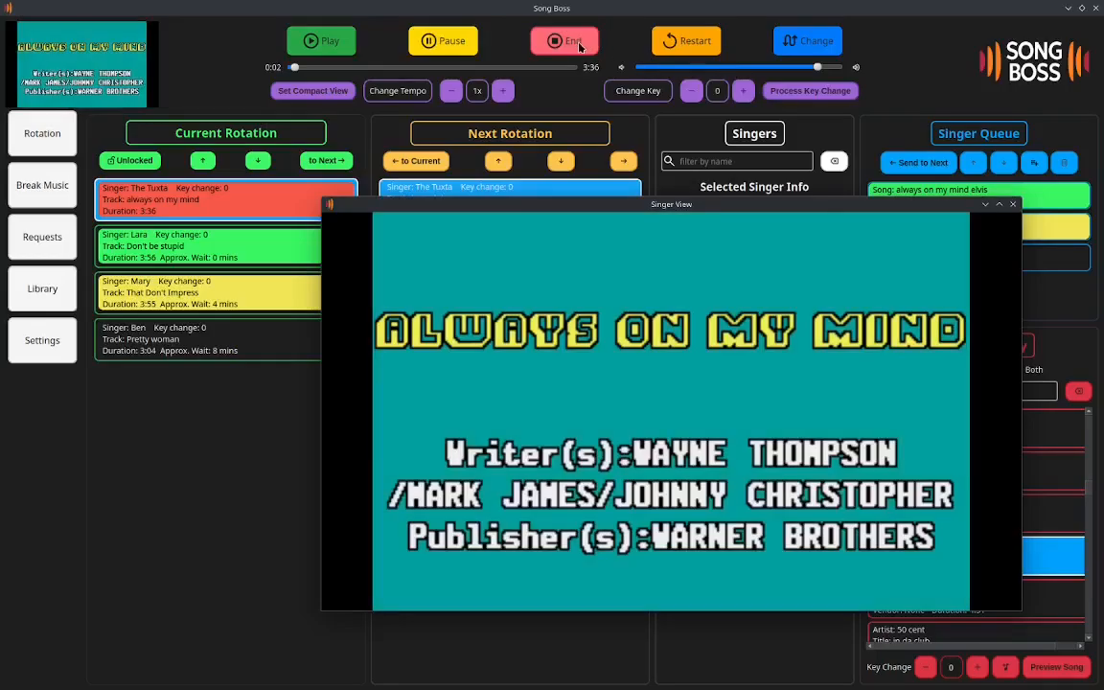
{"action": "left_click", "coordinate": [578, 46]}
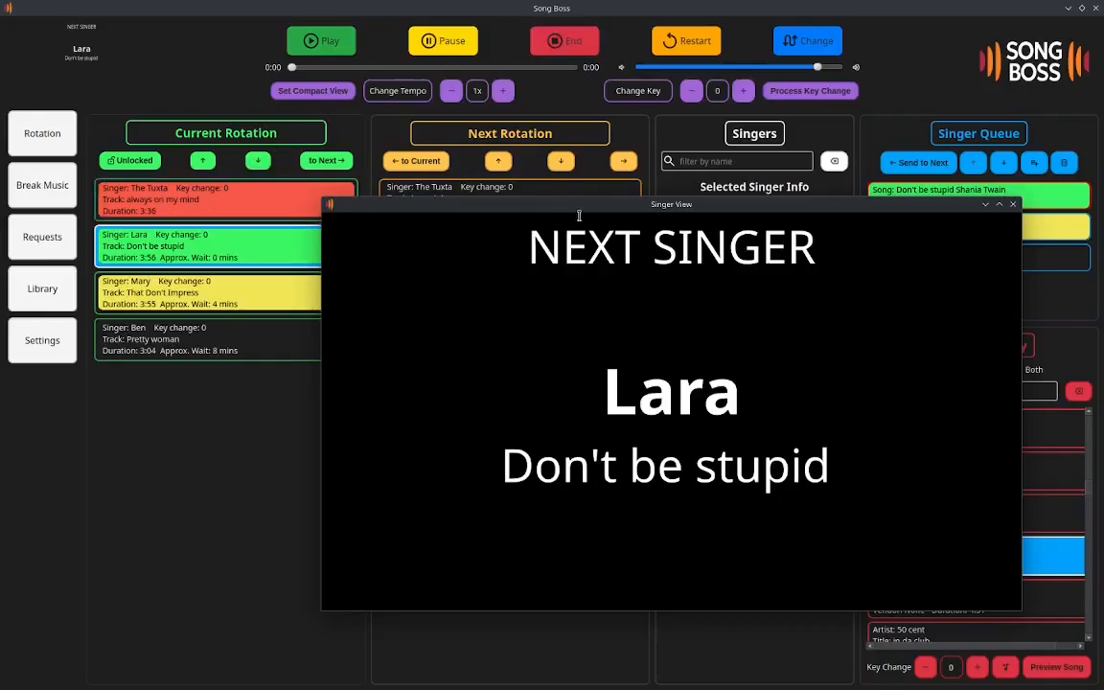
Reposition the Singer View window showing the next singer and move it off the main screen.
{"action": "left_click_drag", "start_coordinate": [580, 213], "coordinate": [634, 206]}
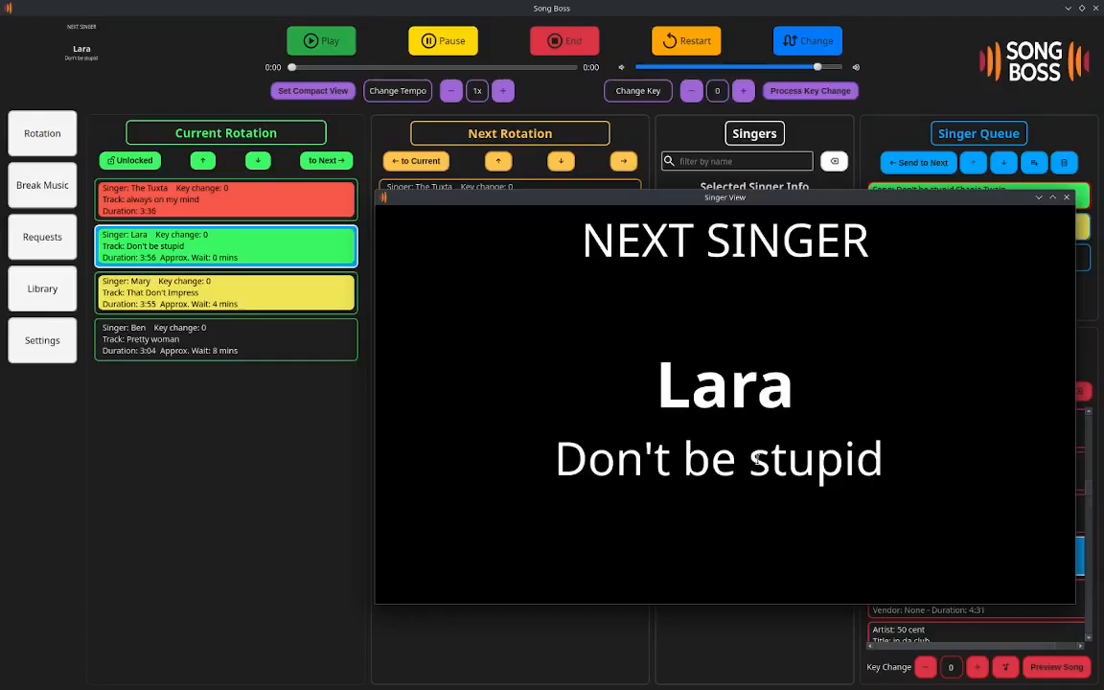
{"action": "left_click_drag", "start_coordinate": [759, 206], "coordinate": [731, 199]}
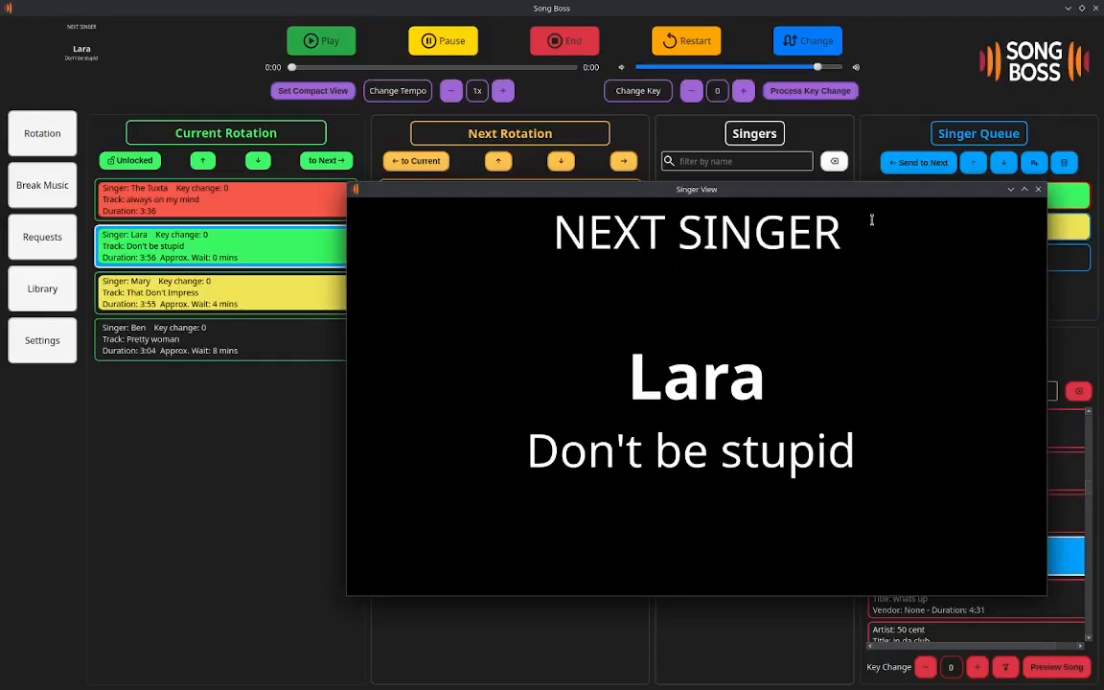
{"action": "left_click_drag", "start_coordinate": [618, 192], "coordinate": [407, 267]}
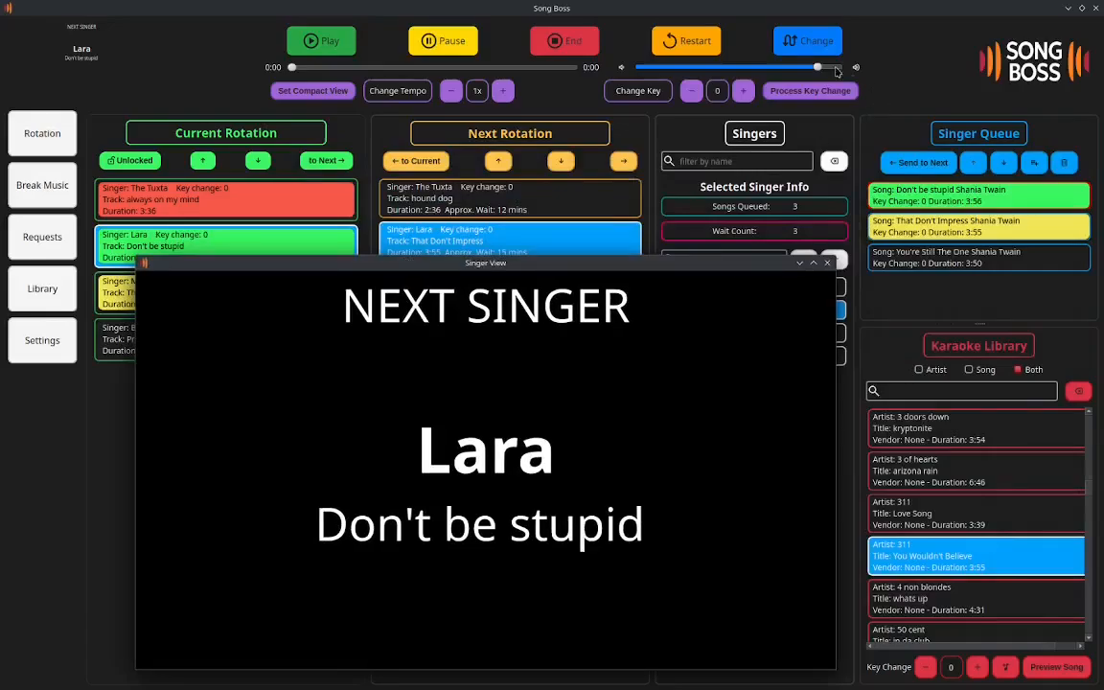
{"action": "left_click_drag", "start_coordinate": [620, 272], "coordinate": [624, 138]}
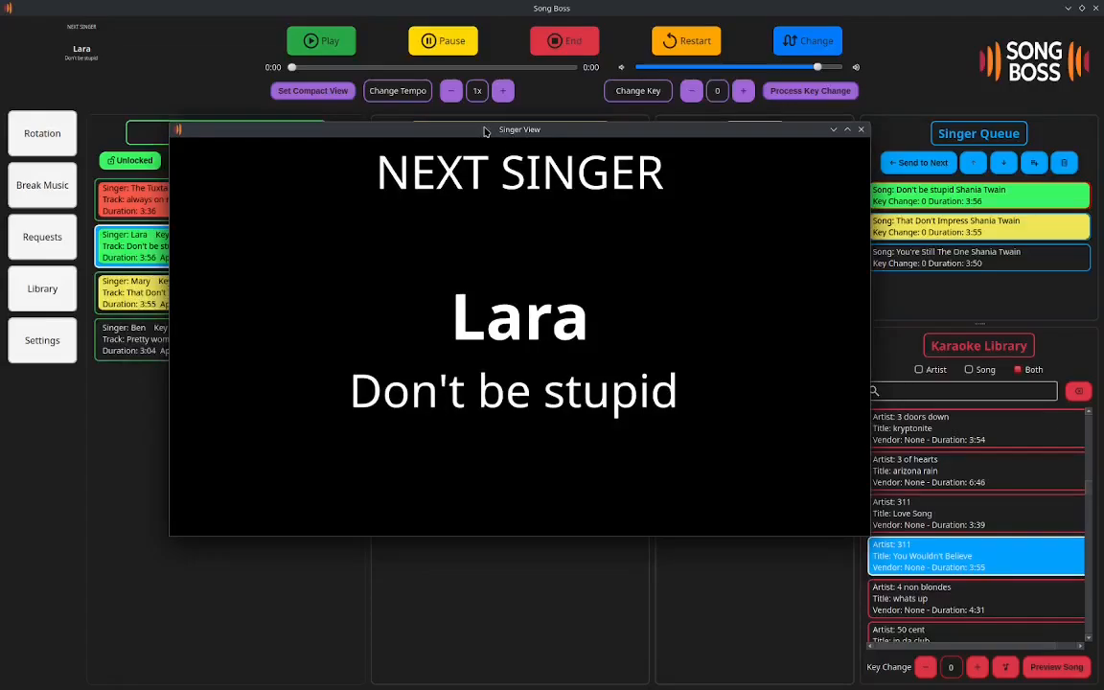
{"action": "left_click_drag", "start_coordinate": [485, 131], "coordinate": [1103, 257]}
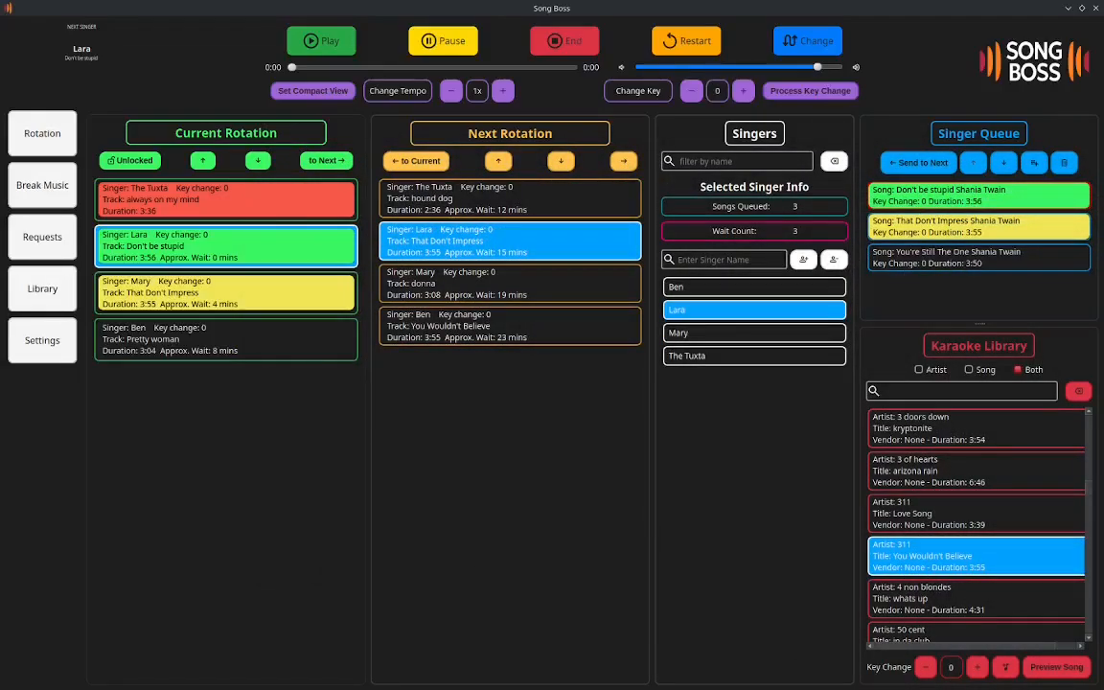
Bring the Crowd View window onto the main screen, and maximize and restore it to show the full rotation list.
{"action": "left_click_drag", "start_coordinate": [1103, 165], "coordinate": [448, 79]}
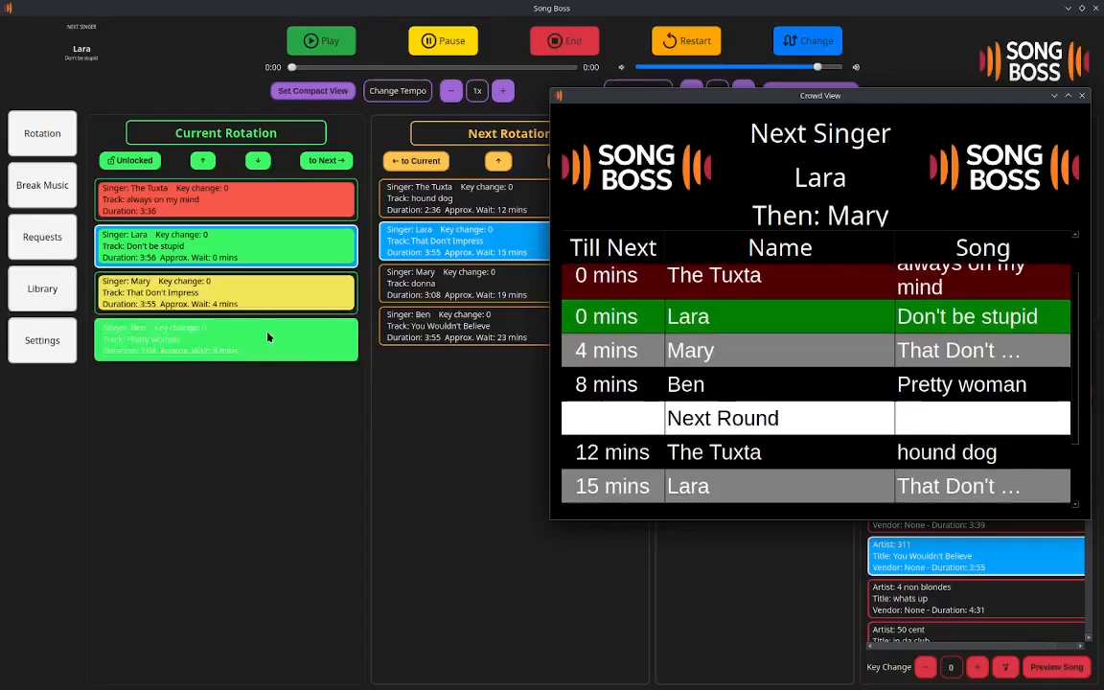
{"action": "left_click_drag", "start_coordinate": [815, 98], "coordinate": [540, 115]}
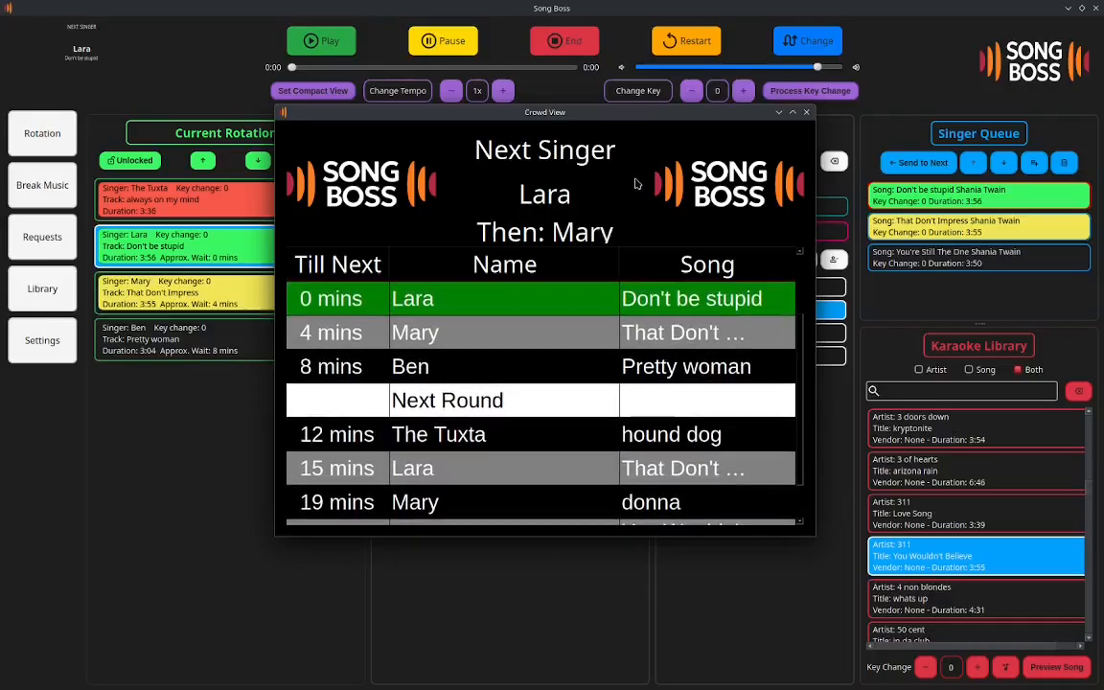
{"action": "double_click", "coordinate": [621, 125]}
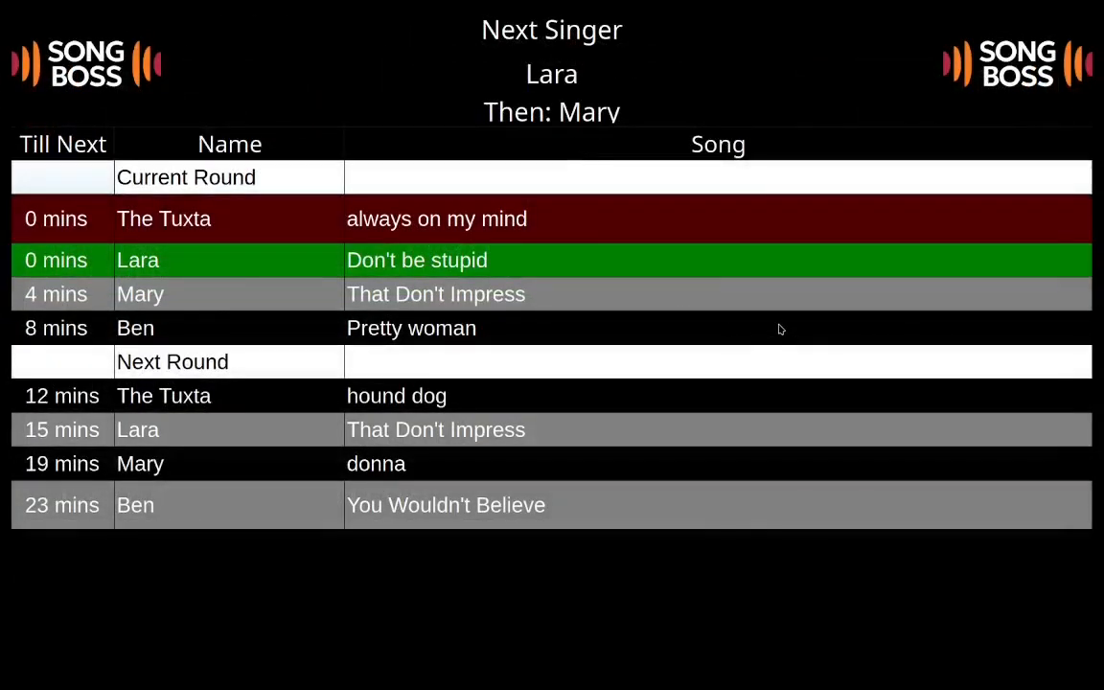
{"action": "double_click", "coordinate": [675, 75]}
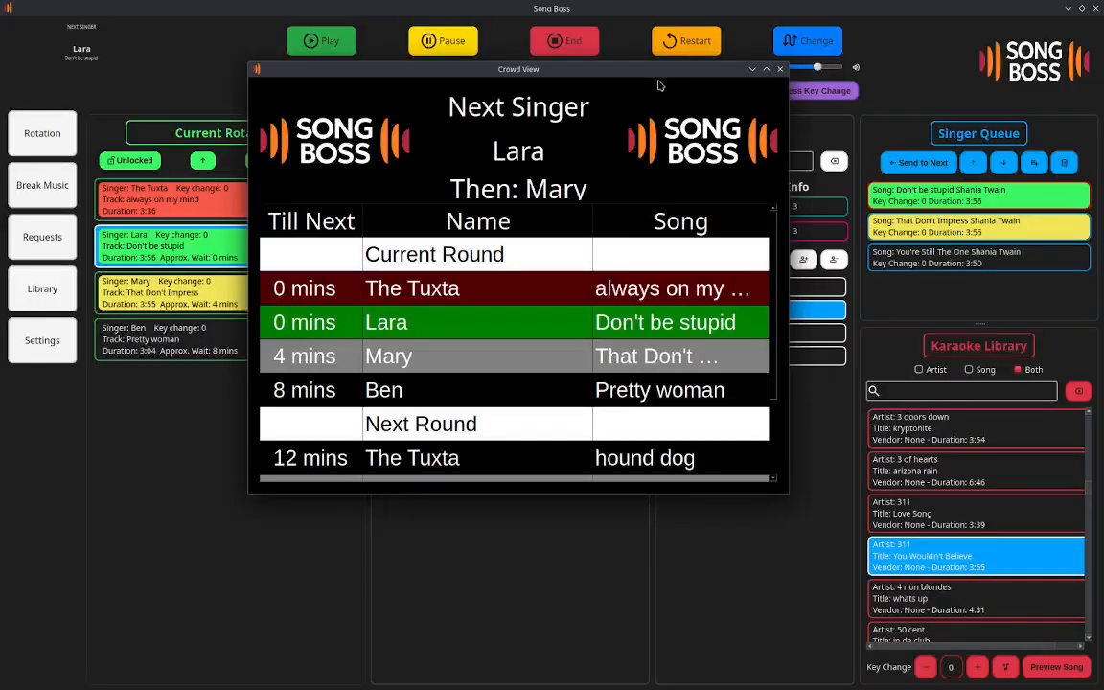
Reposition the Crowd View window over the main window and widen it to fit the full song titles.
{"action": "left_click_drag", "start_coordinate": [646, 74], "coordinate": [700, 105]}
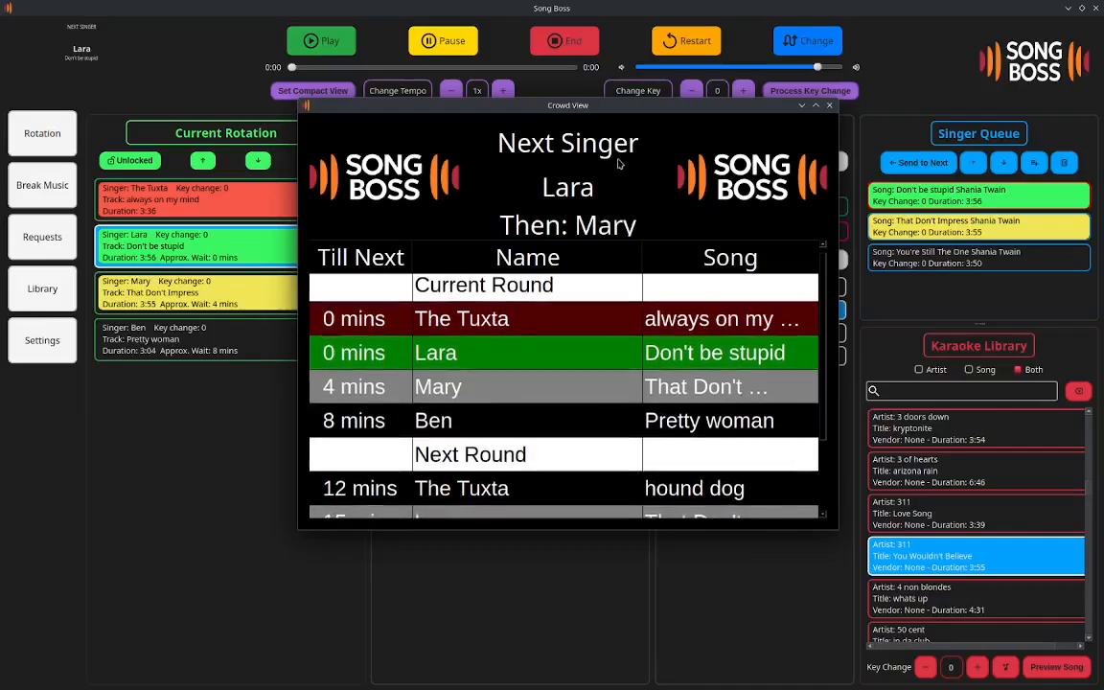
{"action": "left_click_drag", "start_coordinate": [548, 108], "coordinate": [506, 92]}
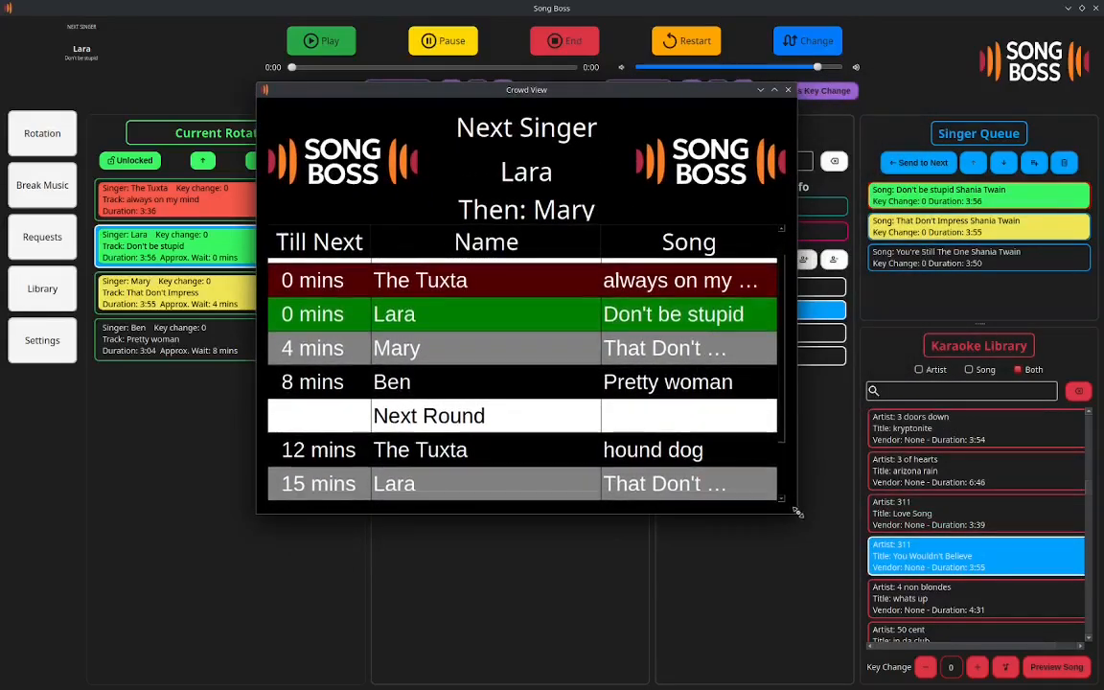
{"action": "left_click_drag", "start_coordinate": [794, 513], "coordinate": [868, 534]}
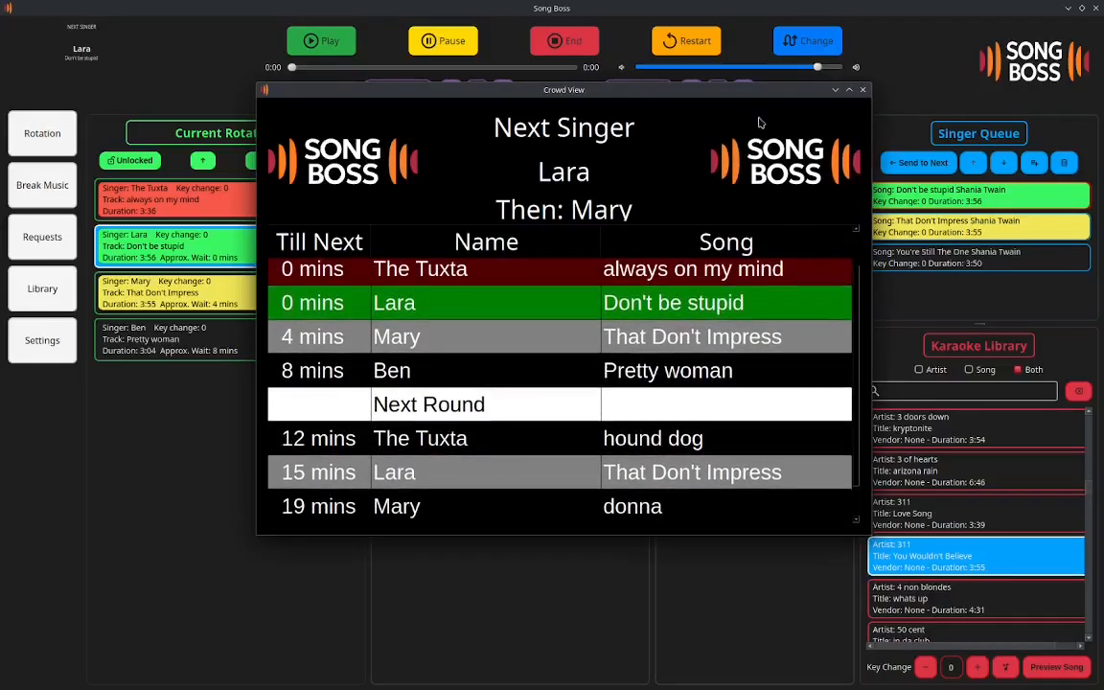
Reposition the Crowd View window over the main window until the Current Rotation list is uncovered.
{"action": "left_click_drag", "start_coordinate": [739, 90], "coordinate": [630, 66]}
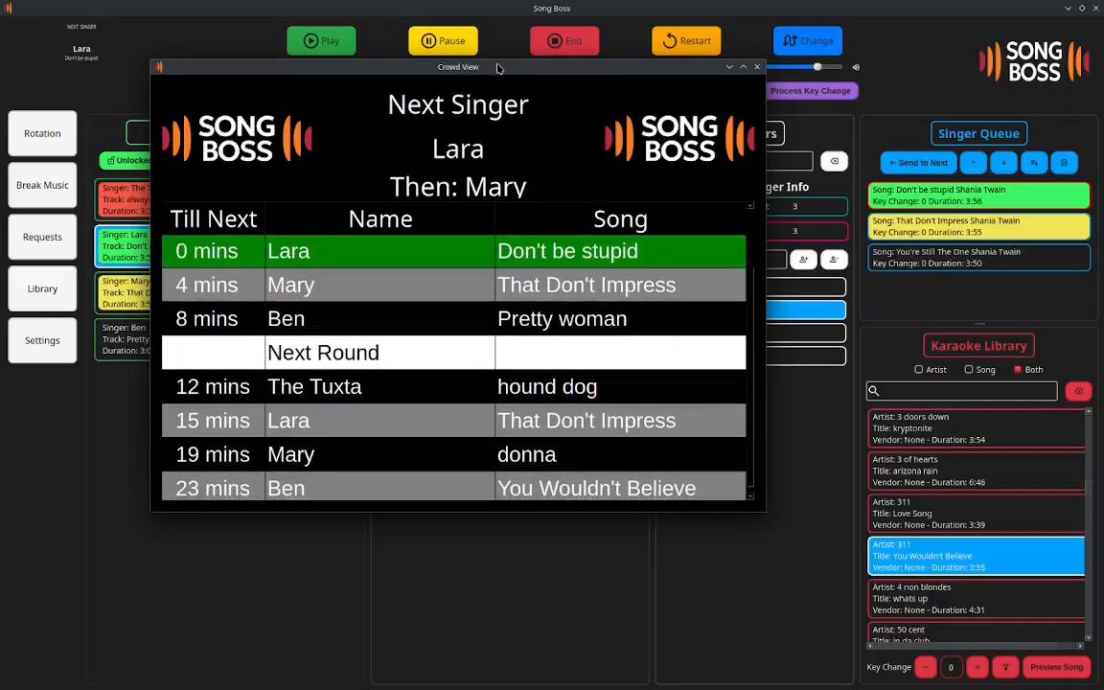
{"action": "left_click_drag", "start_coordinate": [498, 68], "coordinate": [563, 147]}
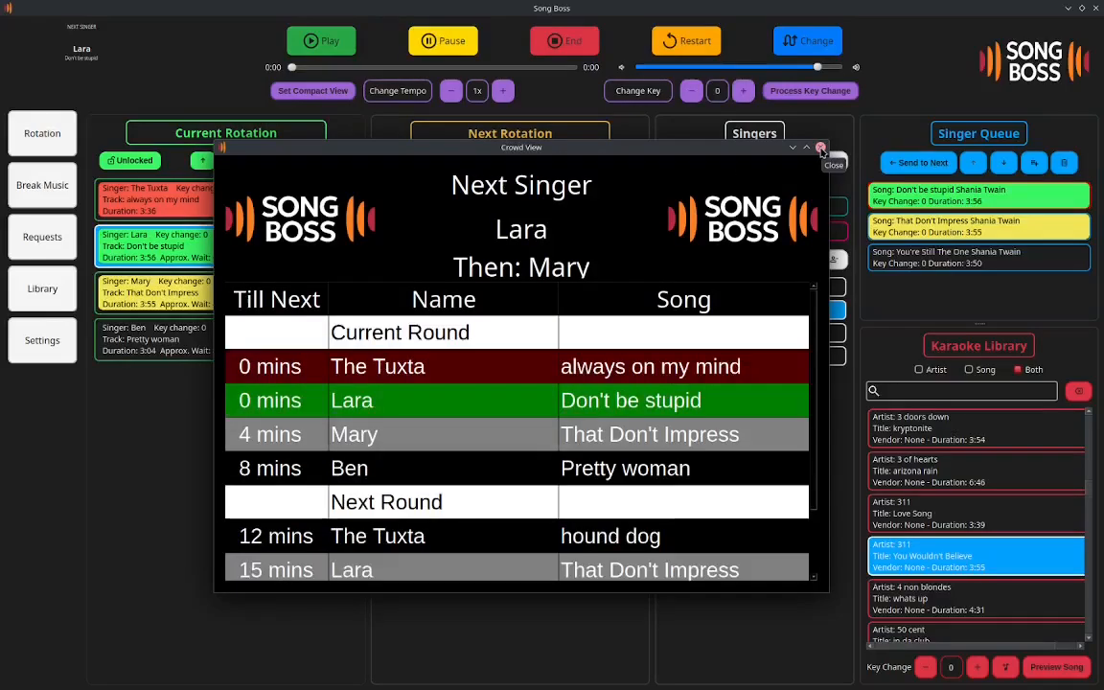
{"action": "left_click_drag", "start_coordinate": [596, 150], "coordinate": [620, 103]}
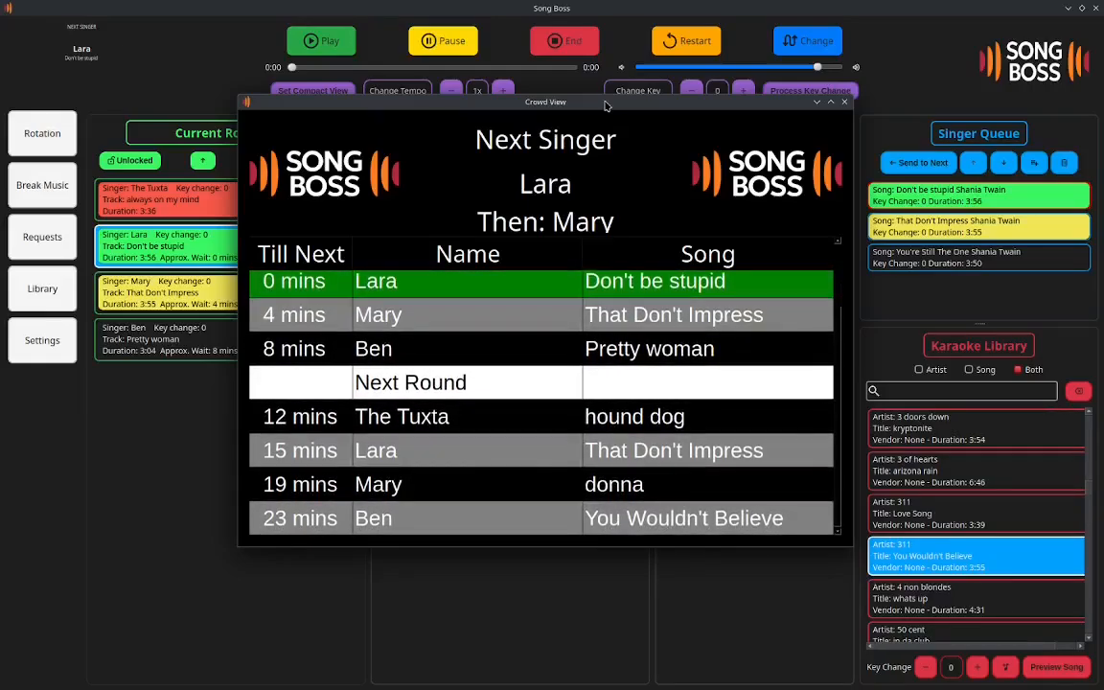
{"action": "left_click_drag", "start_coordinate": [605, 105], "coordinate": [701, 108]}
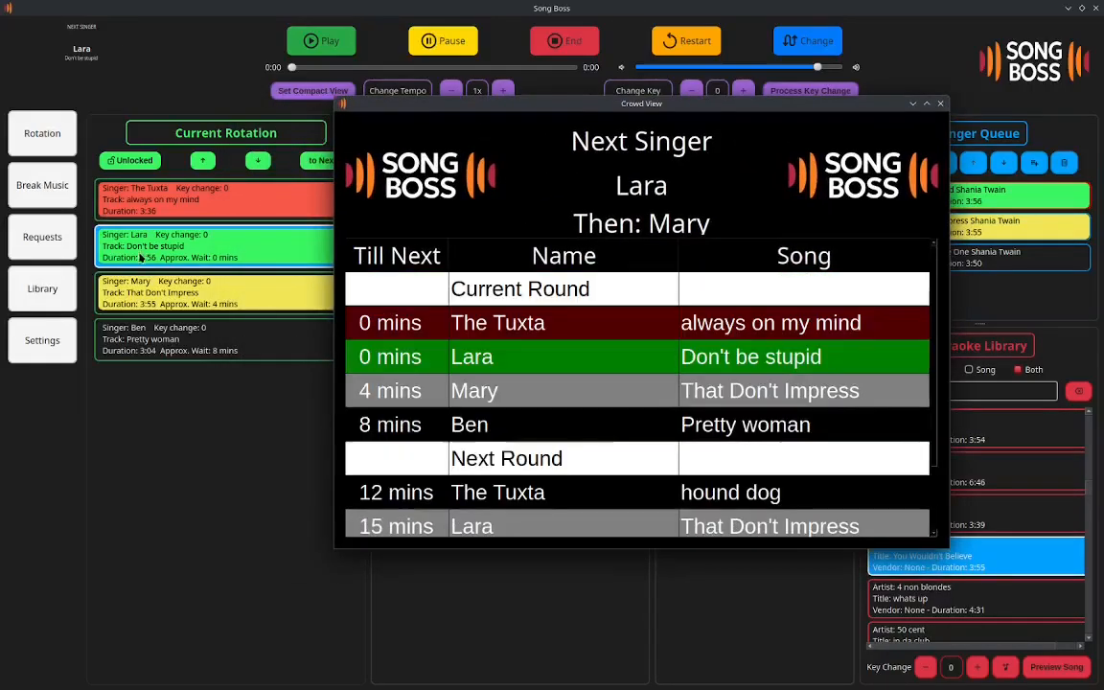
{"action": "left_click_drag", "start_coordinate": [554, 109], "coordinate": [731, 257]}
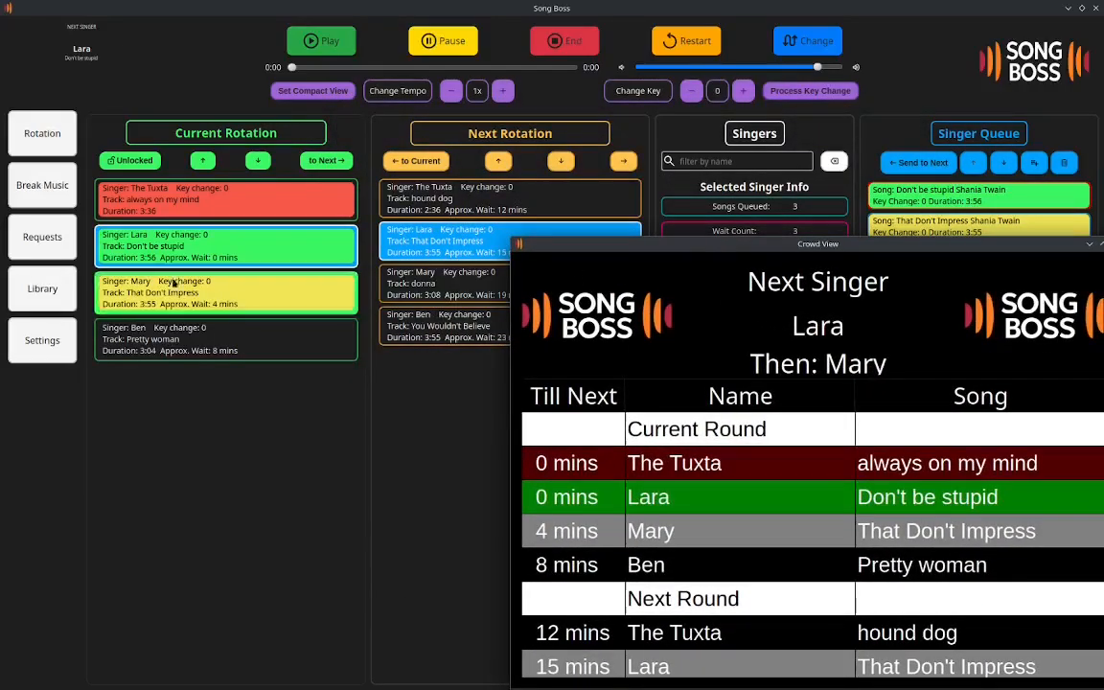
Open the settings and set the Crowd View scroll speed to Fast.
{"action": "left_click", "coordinate": [61, 352]}
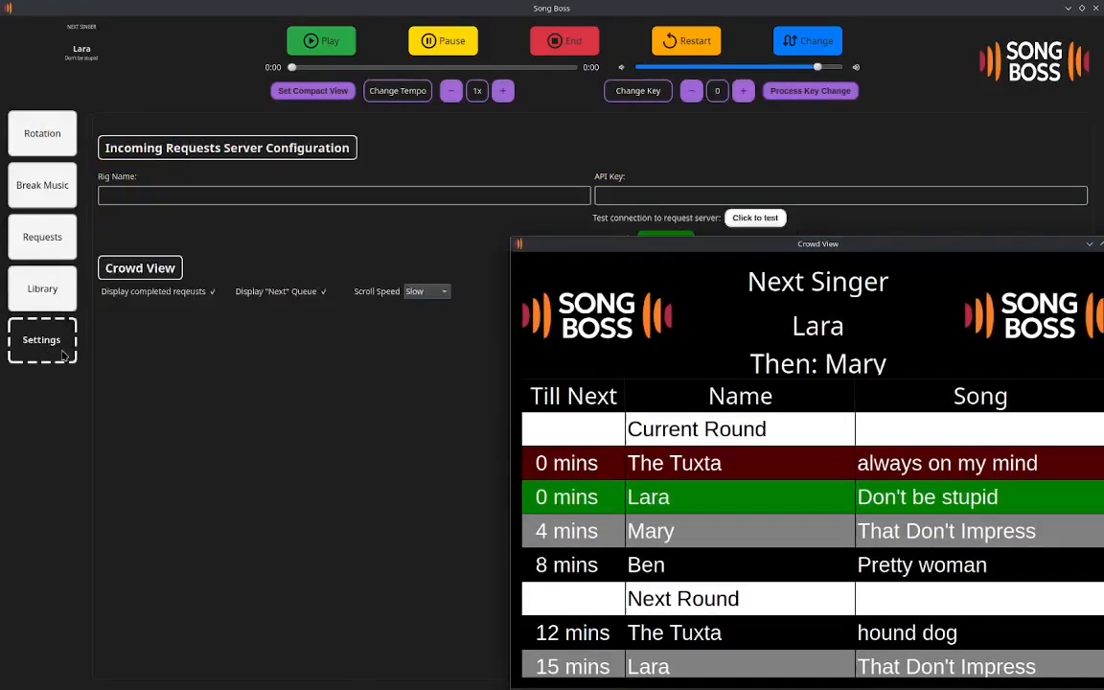
{"action": "left_click", "coordinate": [429, 292]}
{"action": "left_click", "coordinate": [427, 321]}
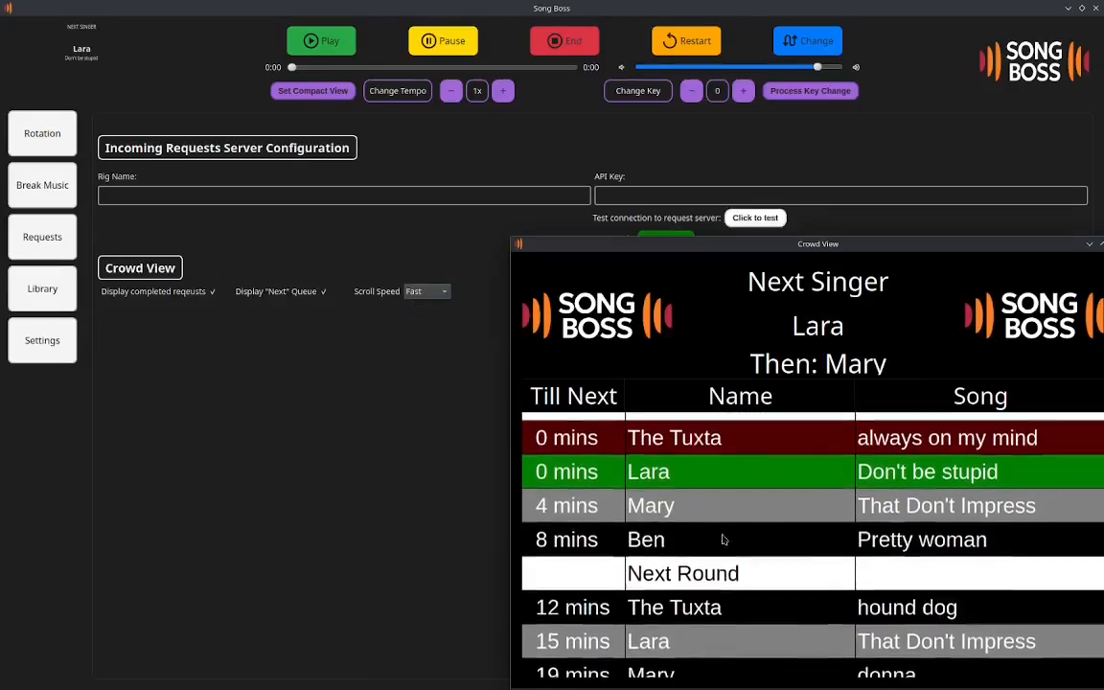
Reposition the Crowd View beside its settings, and switch the display of completed requests and the "Next" queue off and back on.
{"action": "left_click_drag", "start_coordinate": [846, 247], "coordinate": [793, 154]}
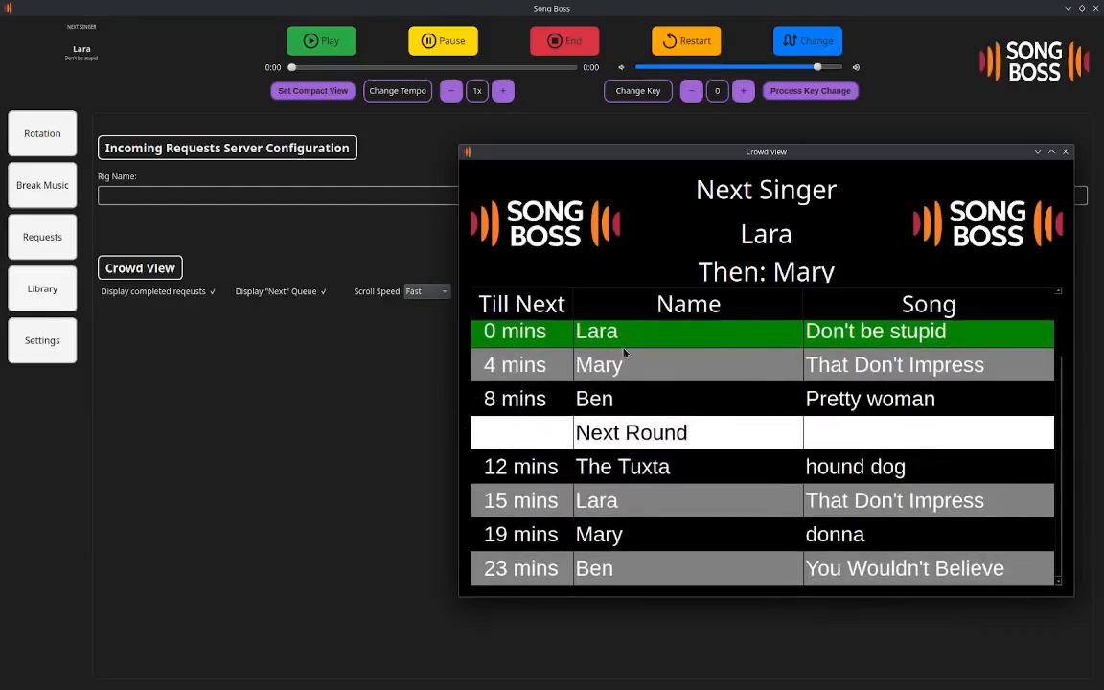
{"action": "left_click", "coordinate": [326, 292]}
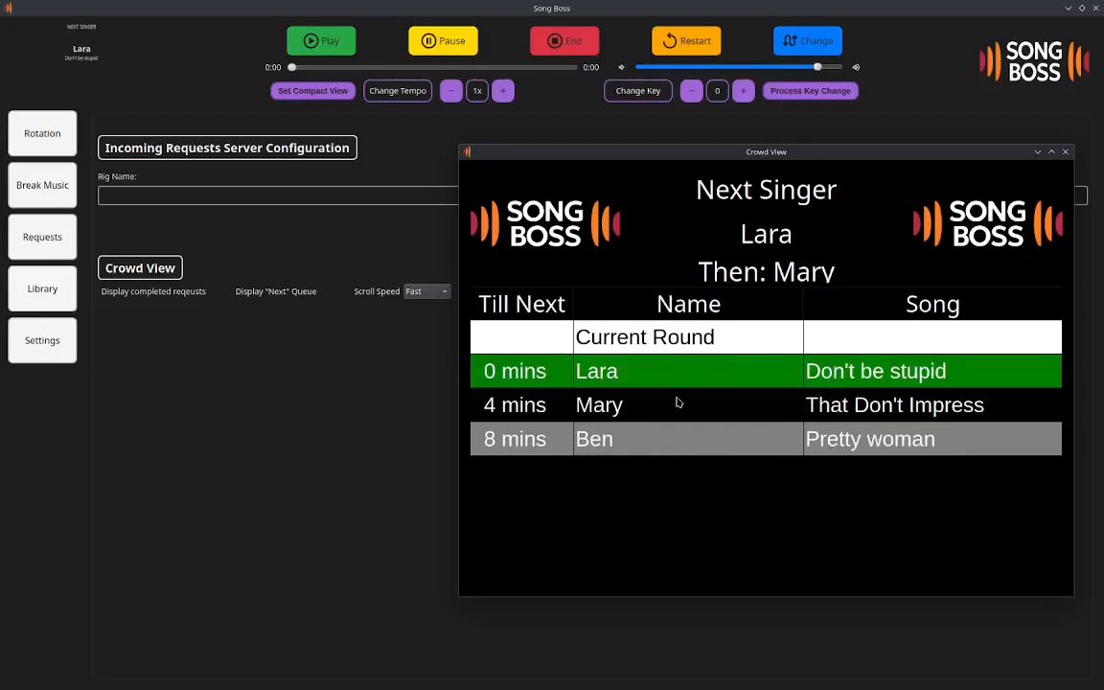
{"action": "left_click", "coordinate": [212, 293]}
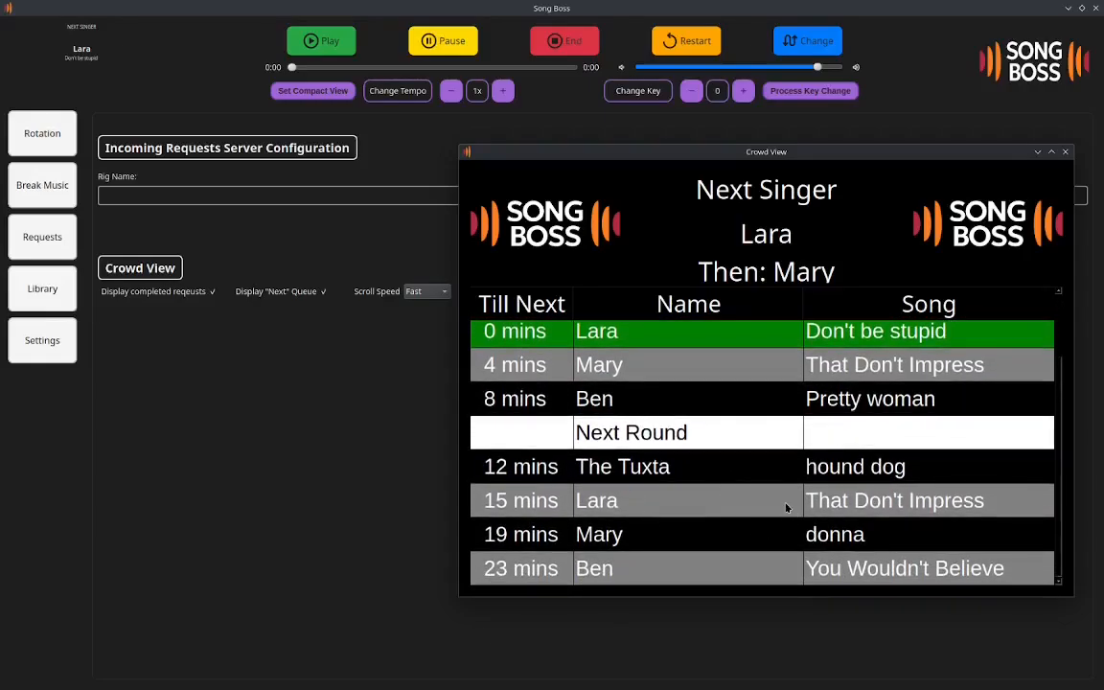
Move the Crowd View window off the main screen and return to the rotation page.
{"action": "left_click_drag", "start_coordinate": [683, 155], "coordinate": [1103, 240]}
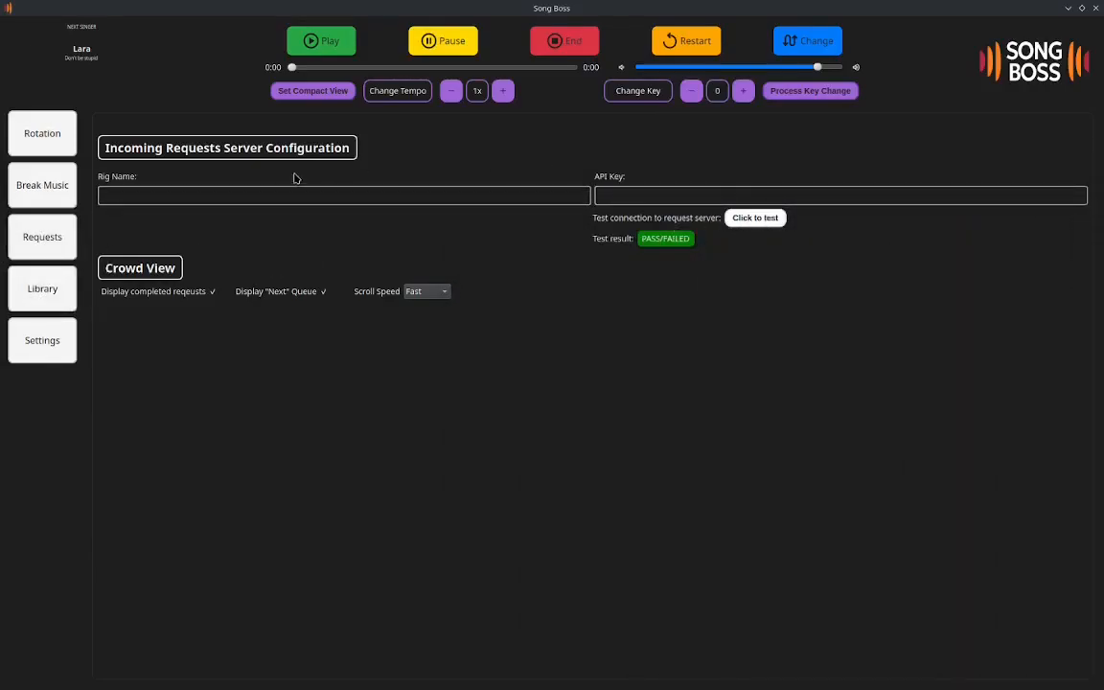
{"action": "left_click", "coordinate": [42, 184]}
{"action": "left_click", "coordinate": [42, 133]}
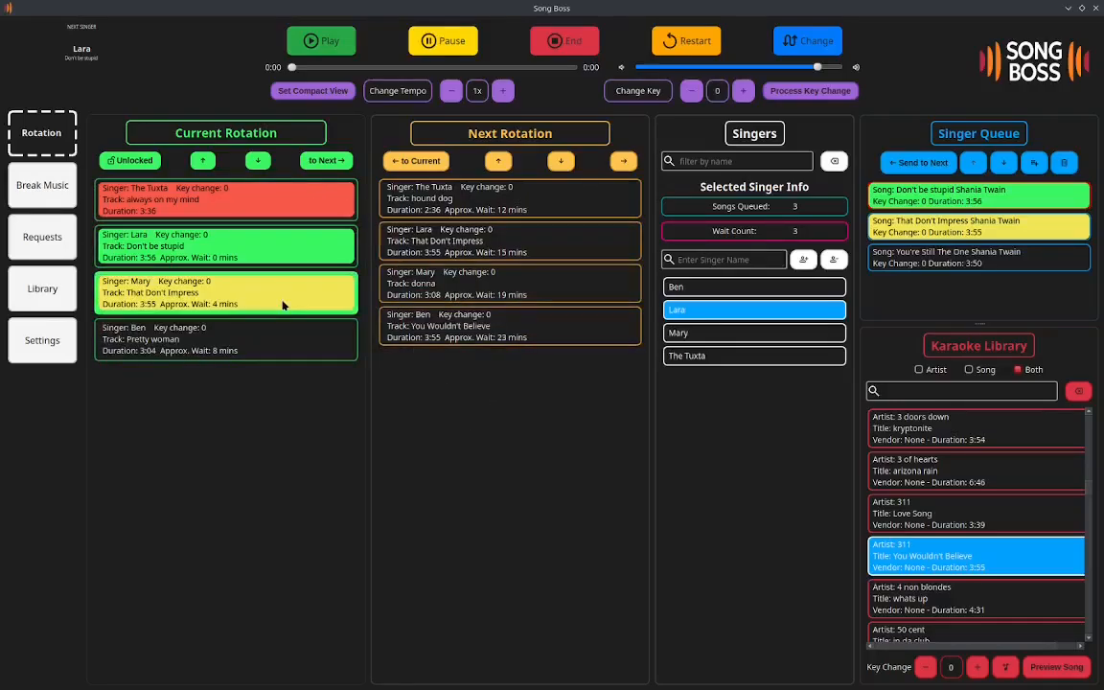
Move "Don't be stupid" one place down the current rotation, bringing the Singer View window over and back off the main screen.
{"action": "left_click", "coordinate": [190, 247]}
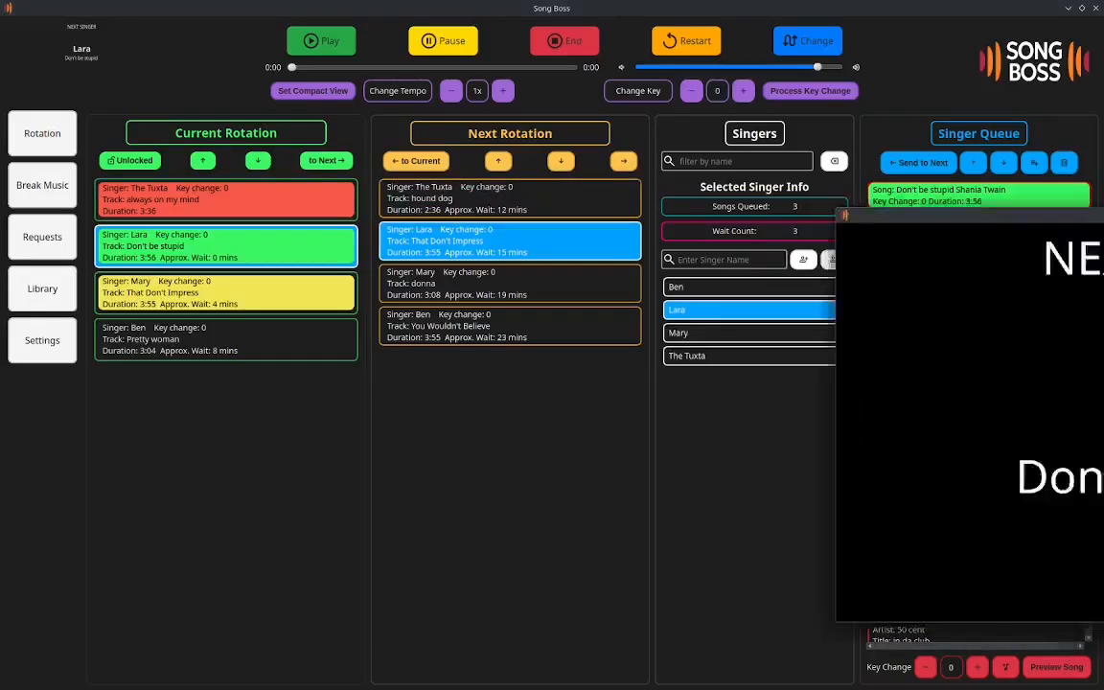
{"action": "left_click_drag", "start_coordinate": [746, 136], "coordinate": [694, 290]}
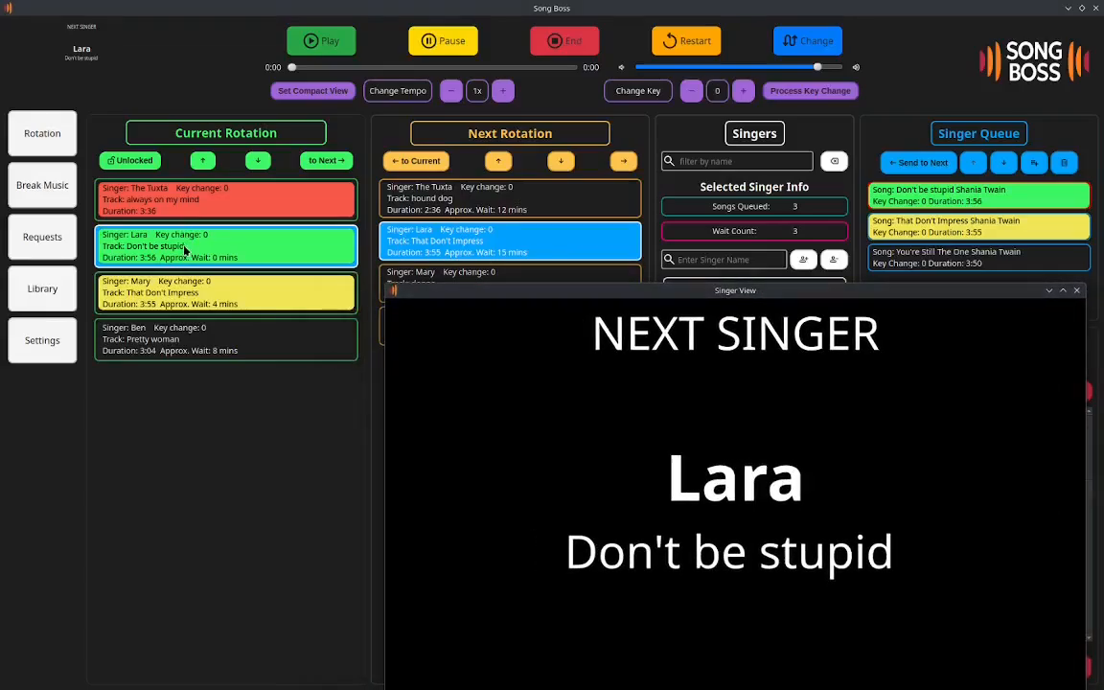
{"action": "left_click", "coordinate": [258, 161]}
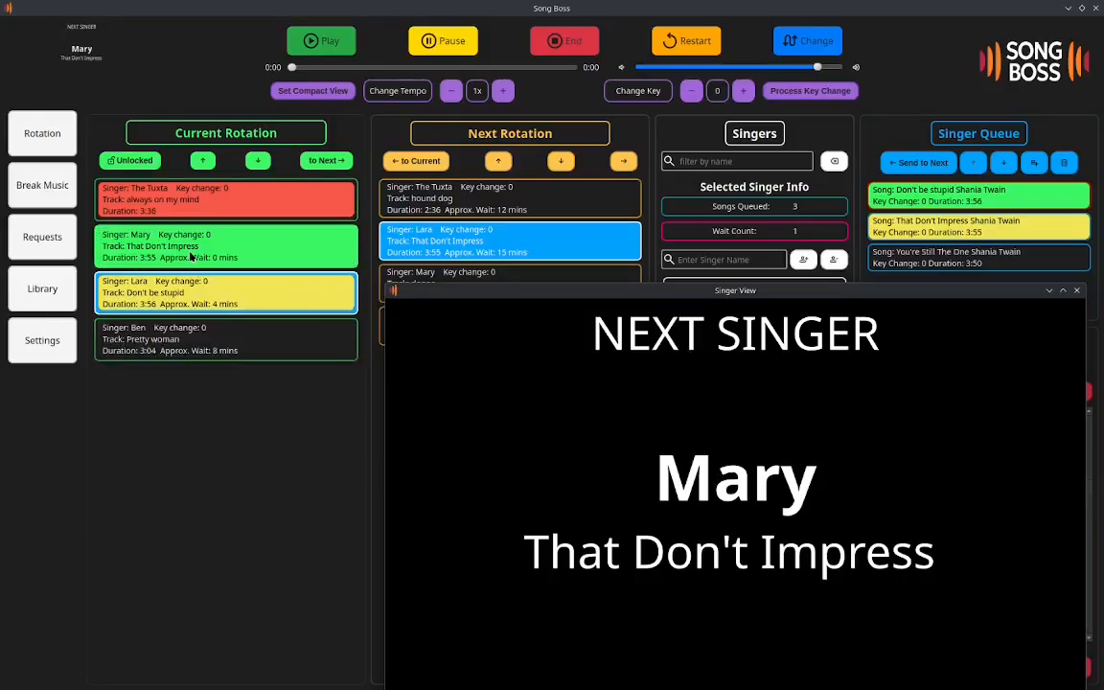
{"action": "left_click_drag", "start_coordinate": [601, 293], "coordinate": [1103, 311]}
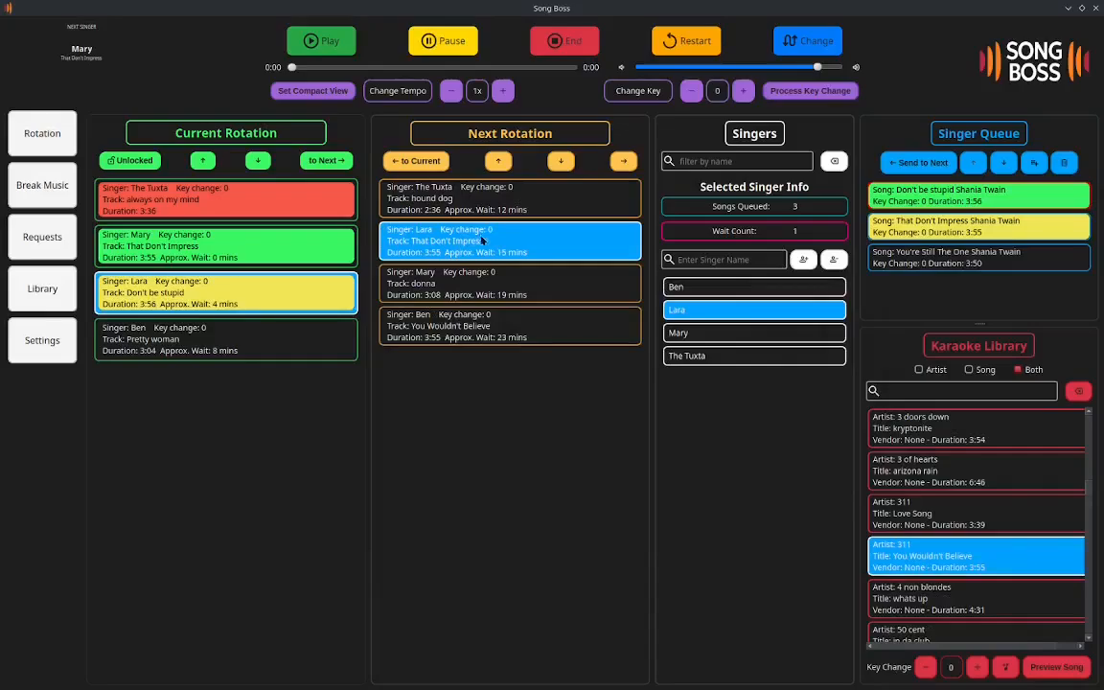
Move "Don't be stupid" back up above "That Don't Impress" in the current rotation.
{"action": "left_click", "coordinate": [535, 290]}
{"action": "left_click", "coordinate": [532, 248]}
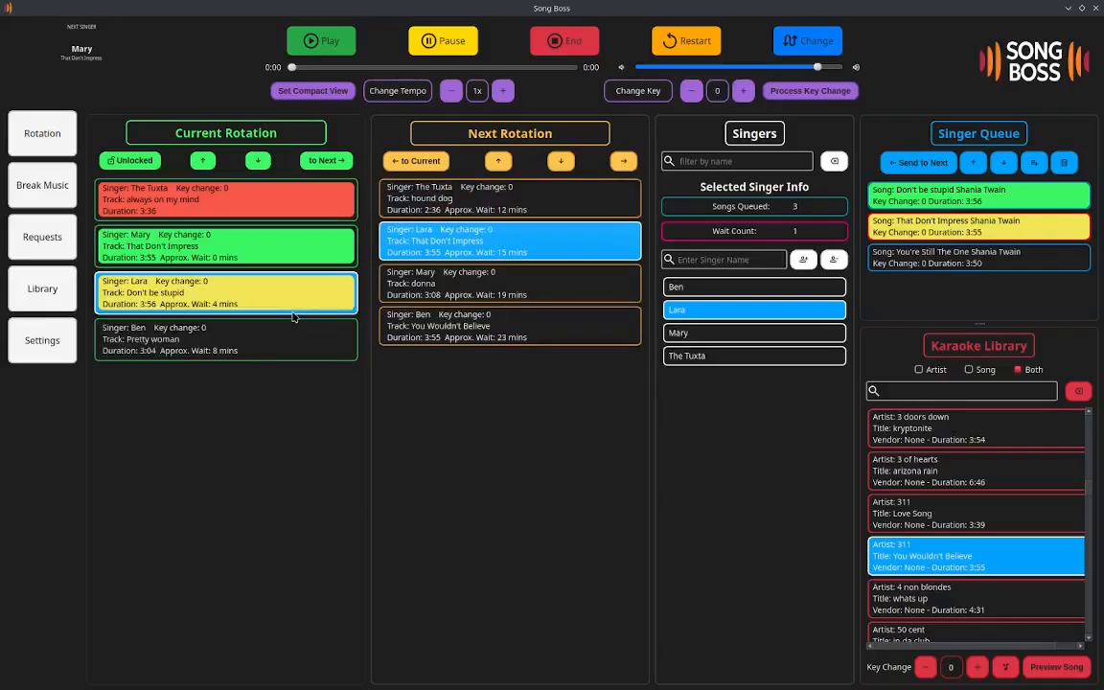
{"action": "left_click", "coordinate": [203, 160]}
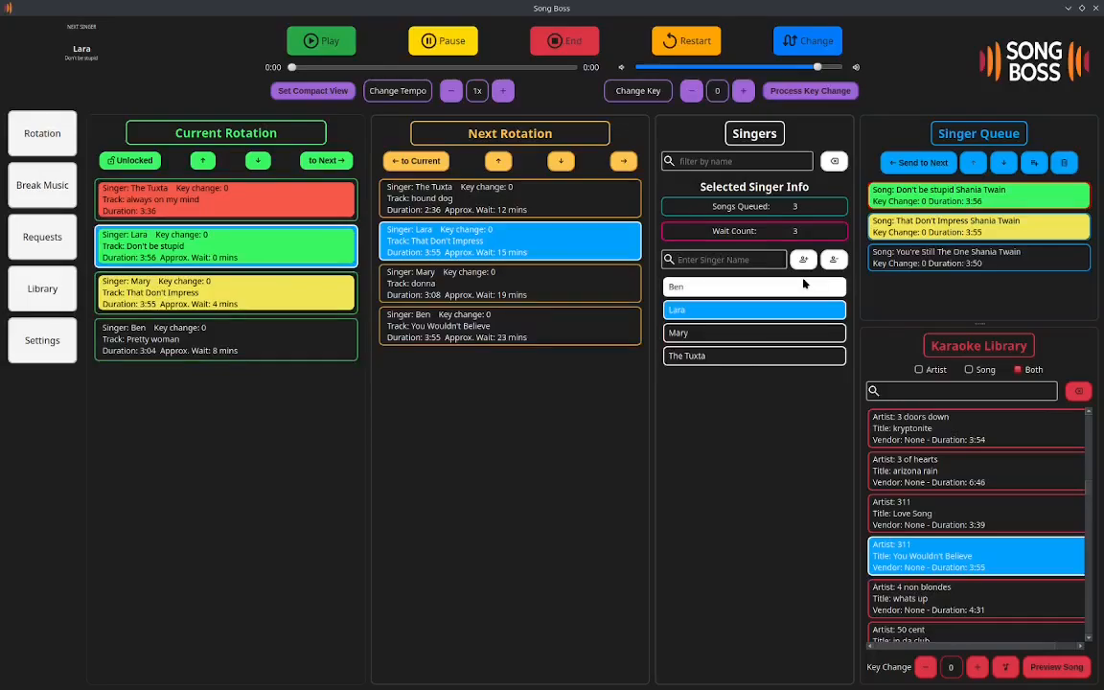
Add a new singer by name, queue "arizona rain" by 3 of hearts for them, and select that entry in the current rotation.
{"action": "type", "text": "Kevin"}
{"action": "key", "text": "Return"}
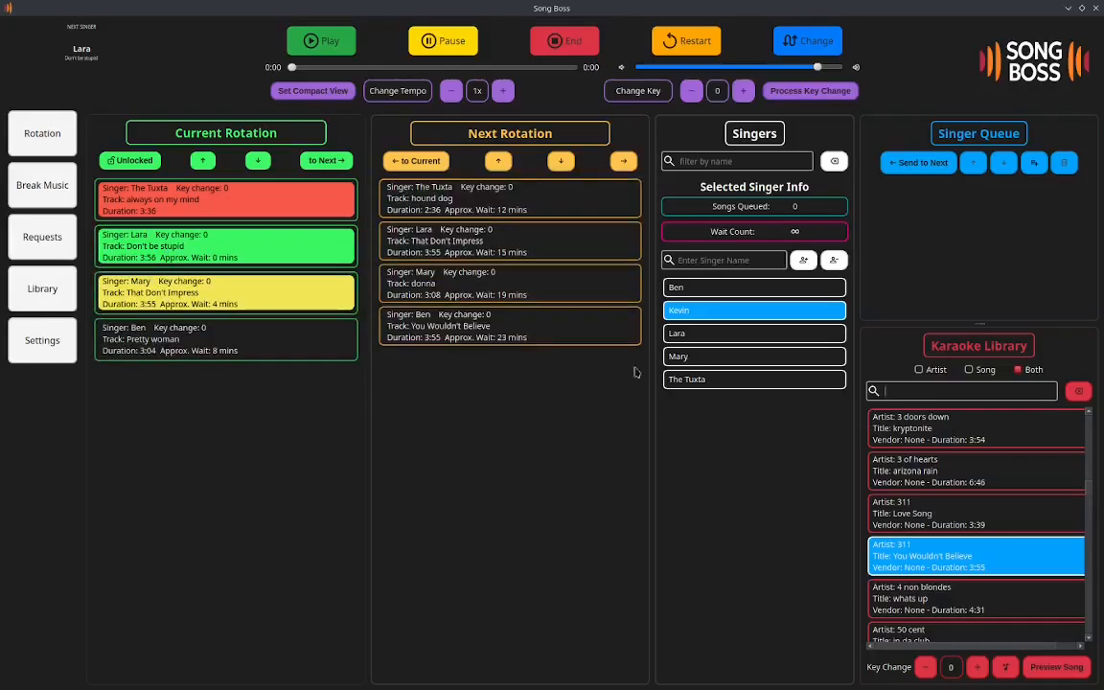
{"action": "double_click", "coordinate": [940, 470]}
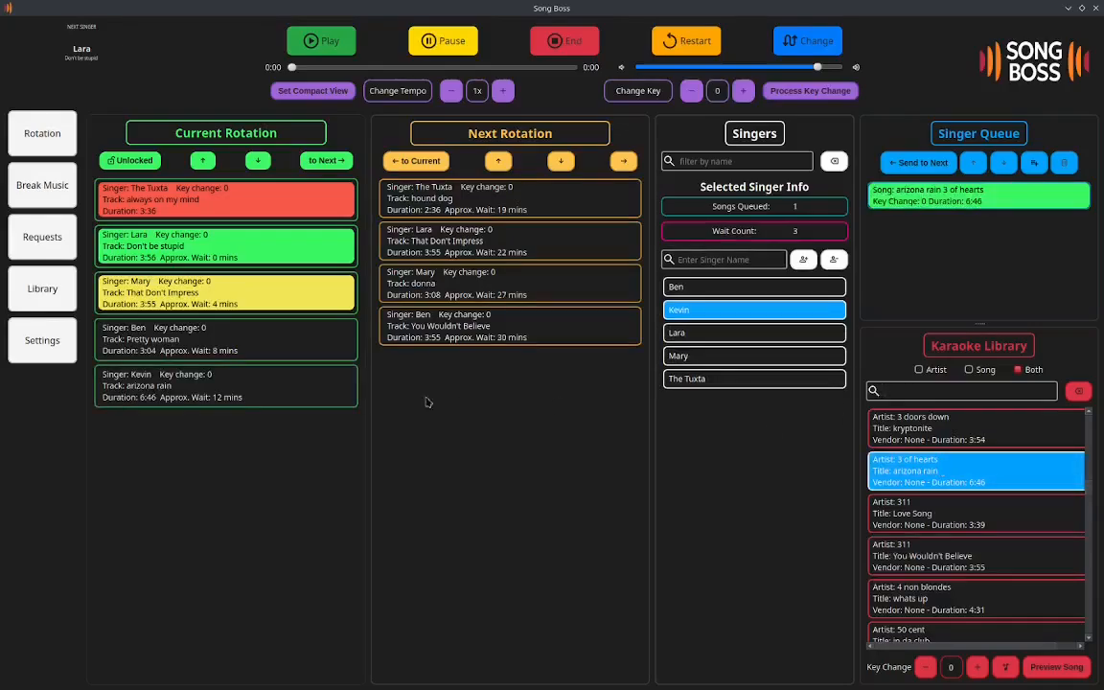
{"action": "left_click", "coordinate": [226, 393]}
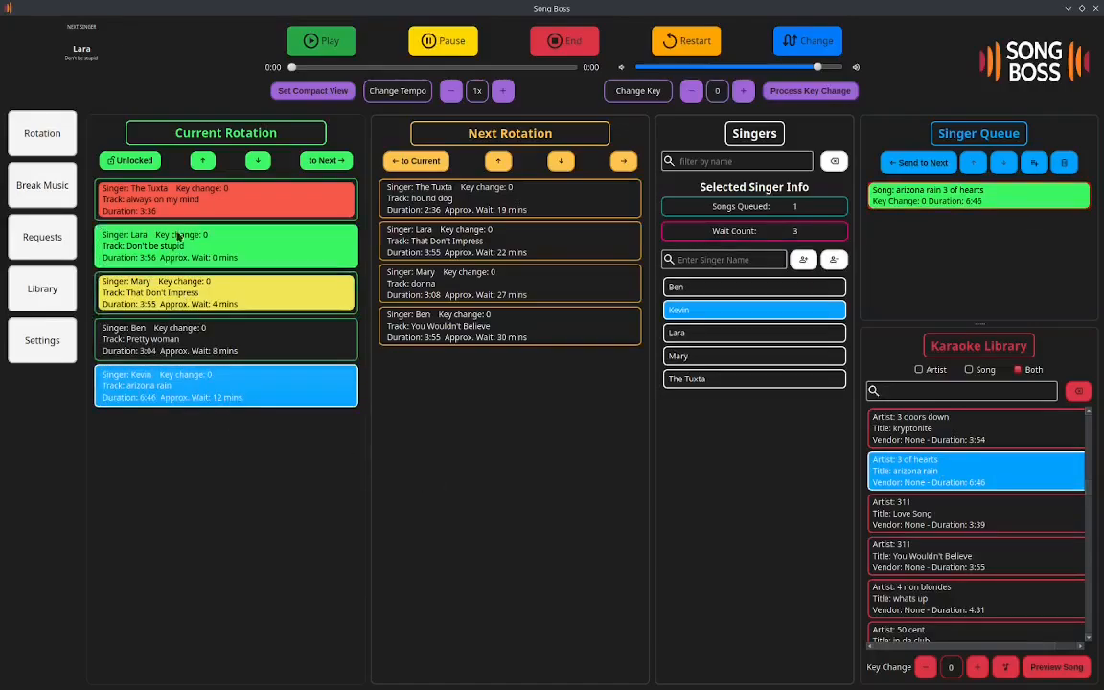
Compare the "Pretty woman" and "arizona rain" entries, and lock the current rotation.
{"action": "left_click", "coordinate": [309, 360]}
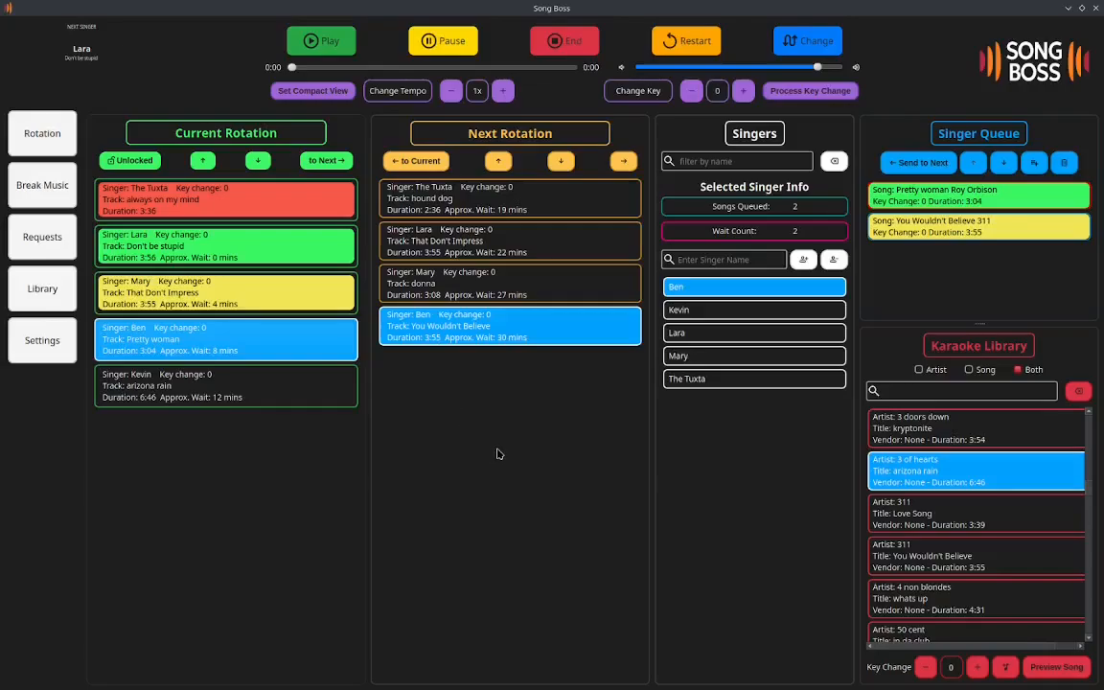
{"action": "left_click", "coordinate": [301, 395]}
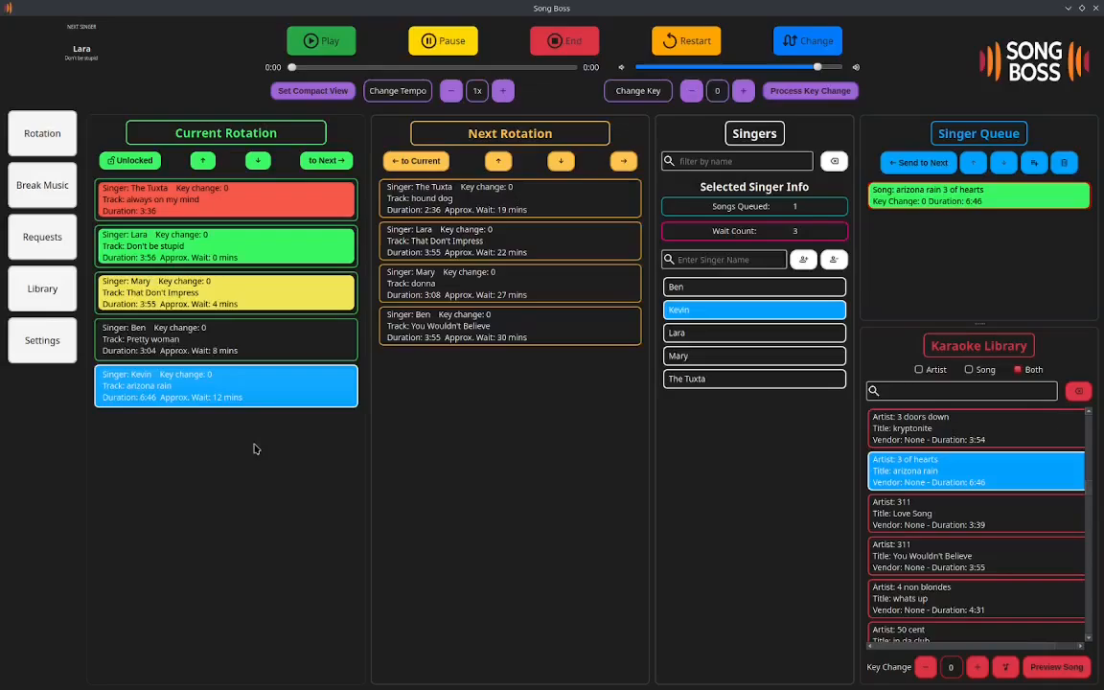
{"action": "left_click", "coordinate": [261, 347]}
{"action": "left_click", "coordinate": [260, 388]}
{"action": "left_click", "coordinate": [125, 161]}
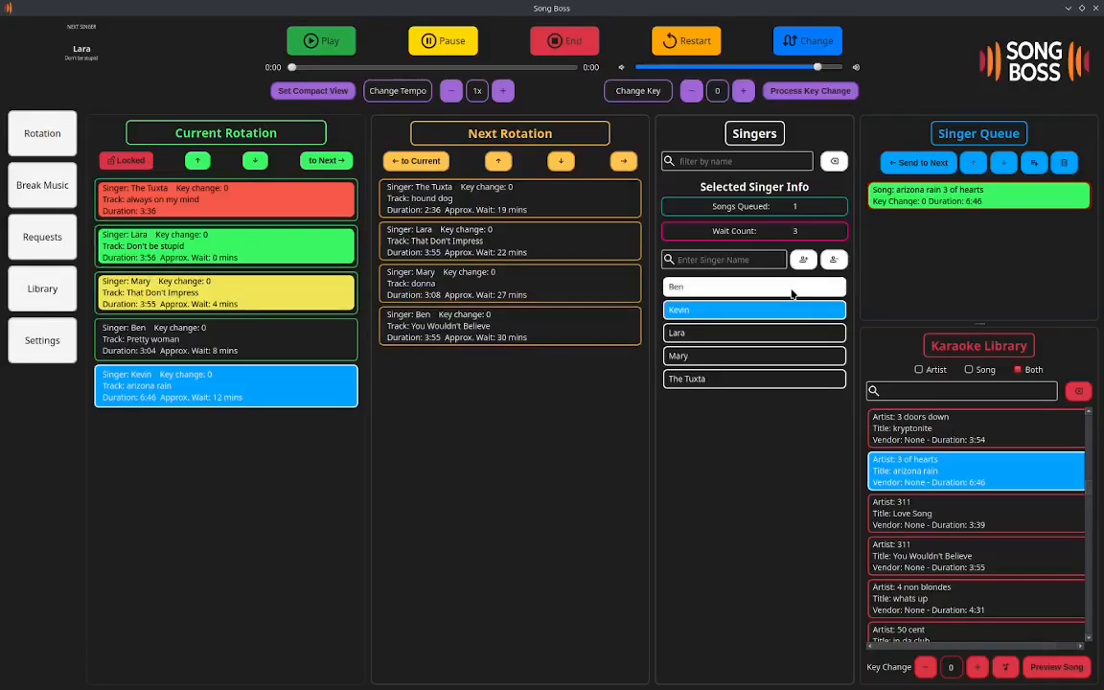
Add another singer by name, queue "Smooth Criminal" by Alien Ant Farm for them, and select that entry in the next rotation.
{"action": "type", "text": "George"}
{"action": "key", "text": "Return"}
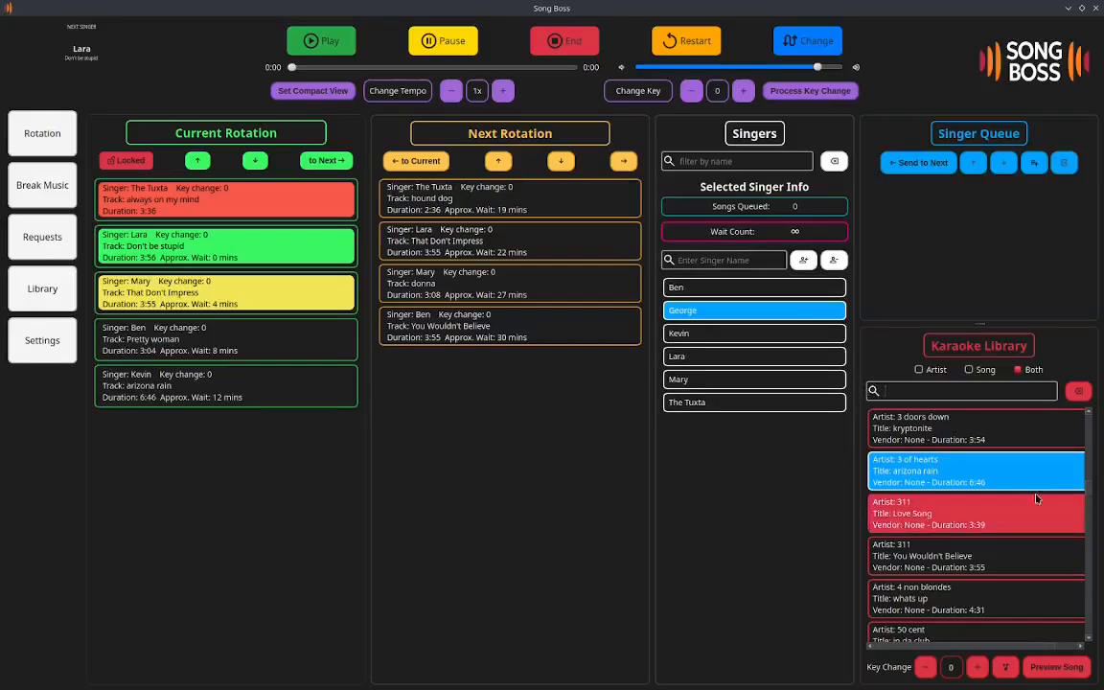
{"action": "scroll", "coordinate": [955, 526], "scroll_direction": "down", "scroll_amount": 5}
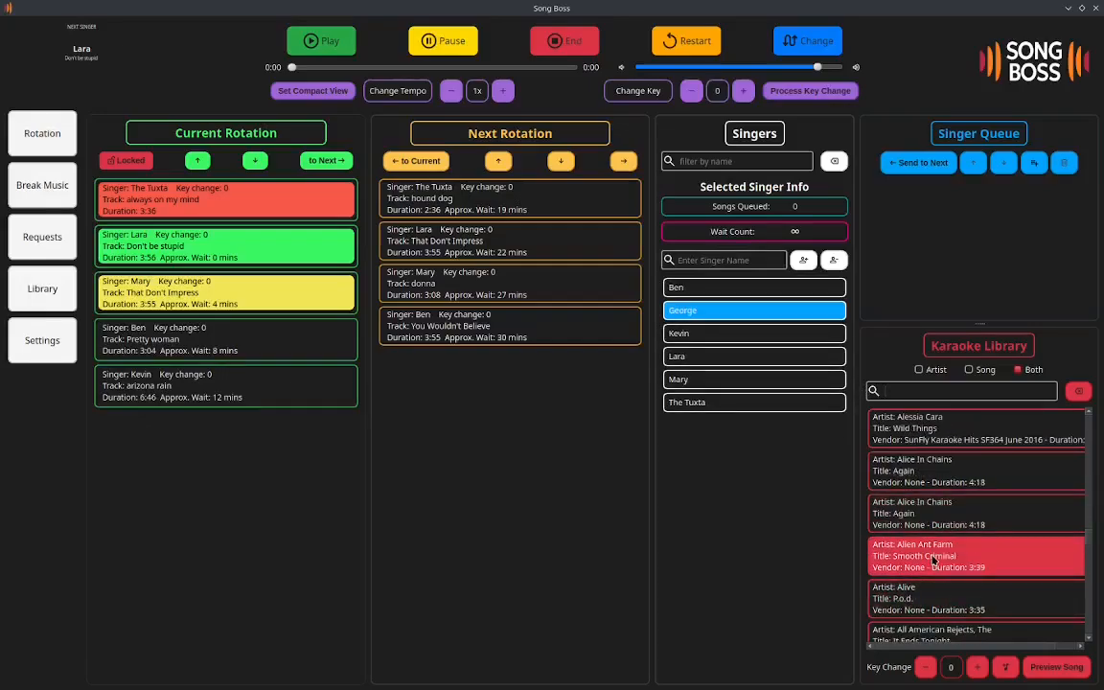
{"action": "double_click", "coordinate": [935, 561]}
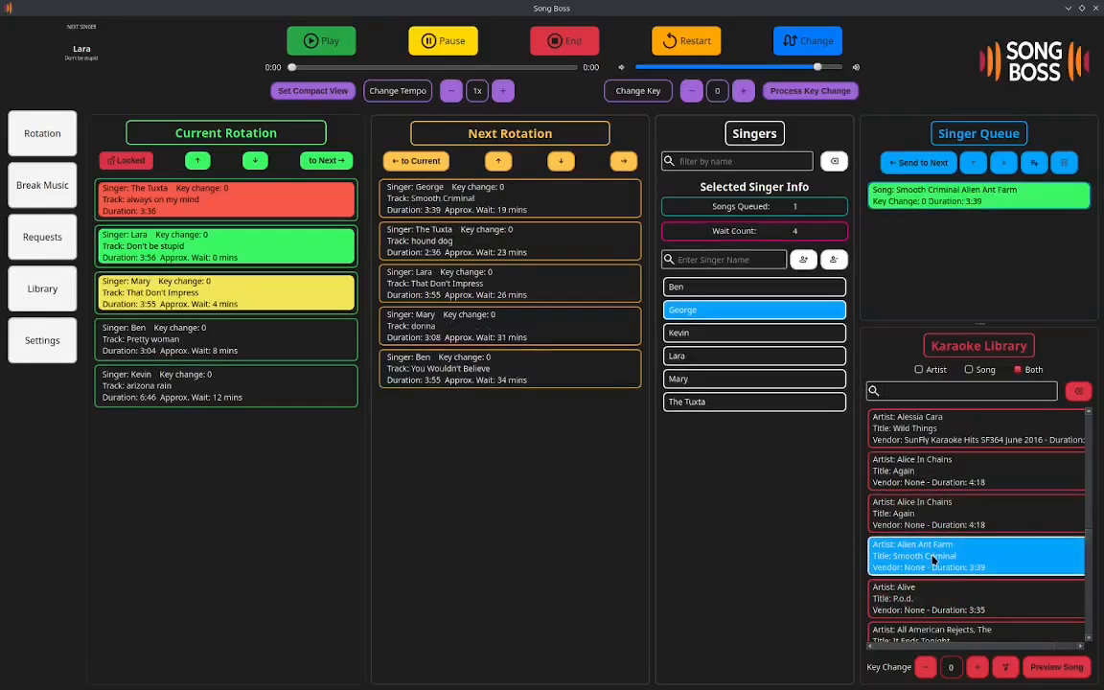
{"action": "left_click", "coordinate": [447, 213]}
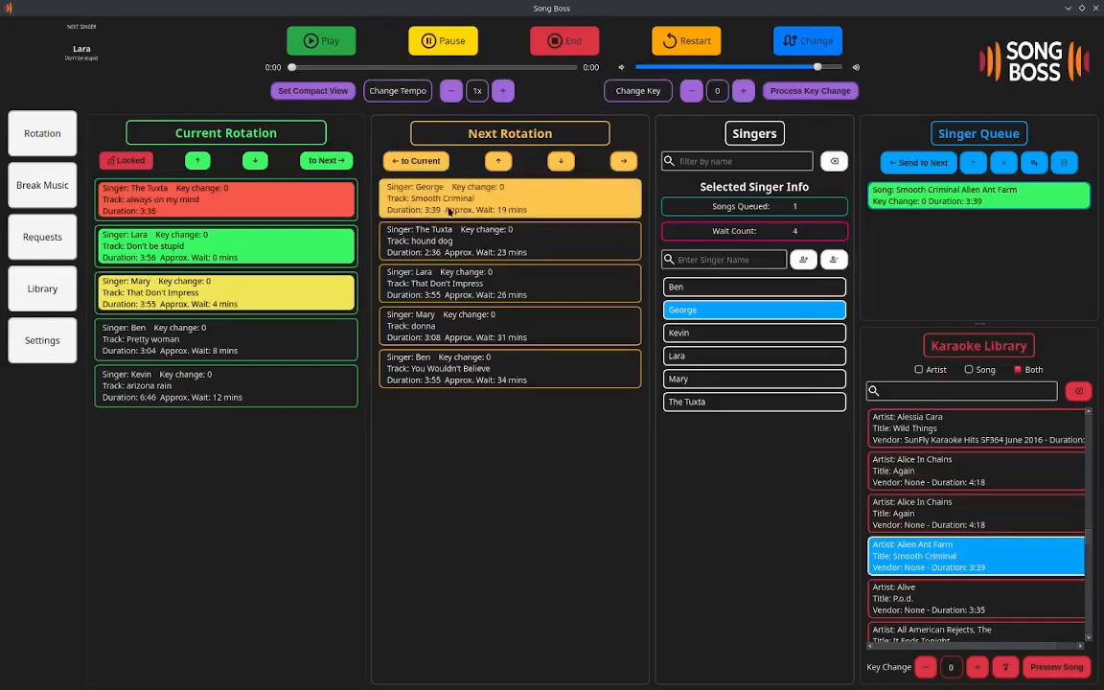
{"action": "left_click", "coordinate": [532, 200]}
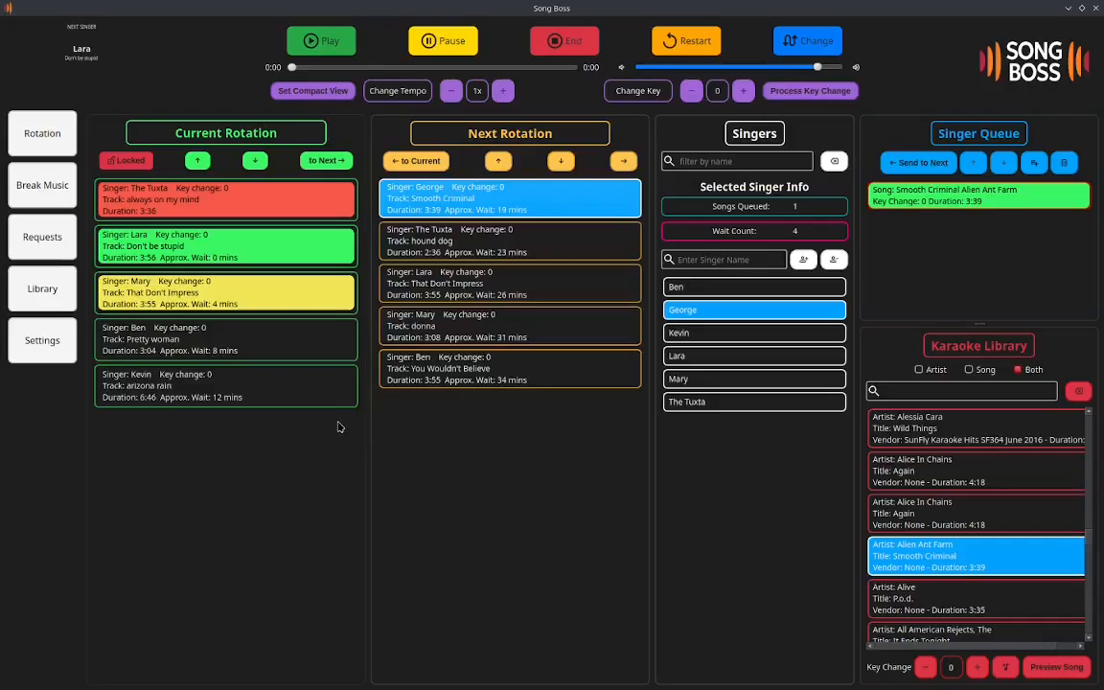
Add one more singer by name and queue "Again" by Alice In Chains for them in the next rotation.
{"action": "left_click", "coordinate": [704, 260]}
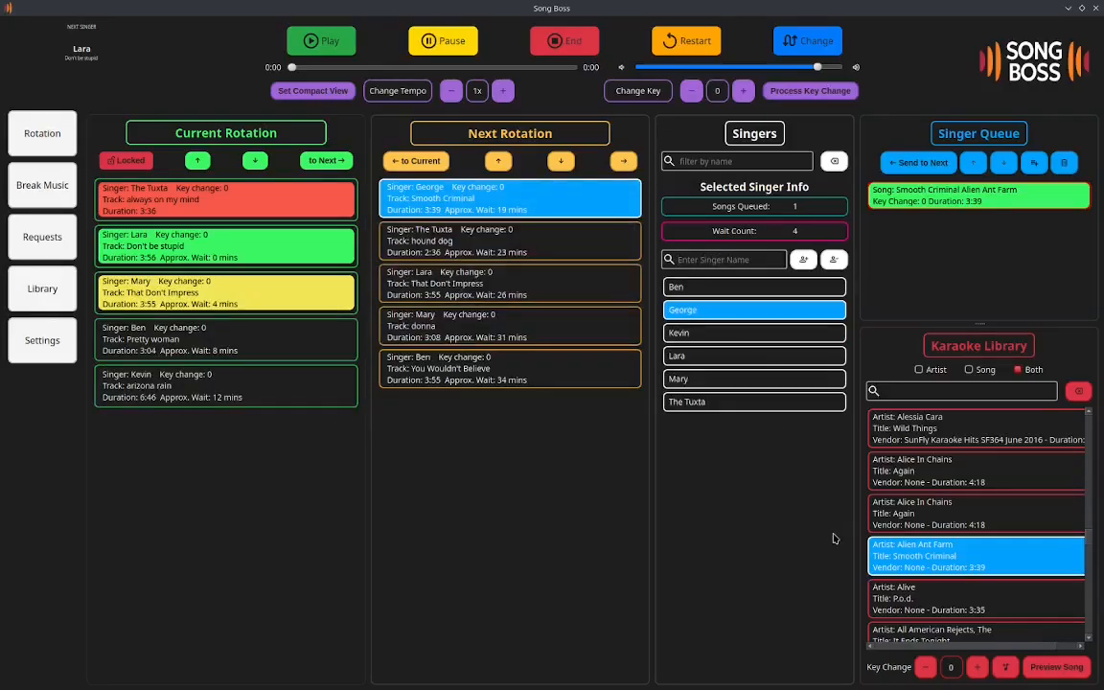
{"action": "type", "text": "Troy"}
{"action": "key", "text": "Return"}
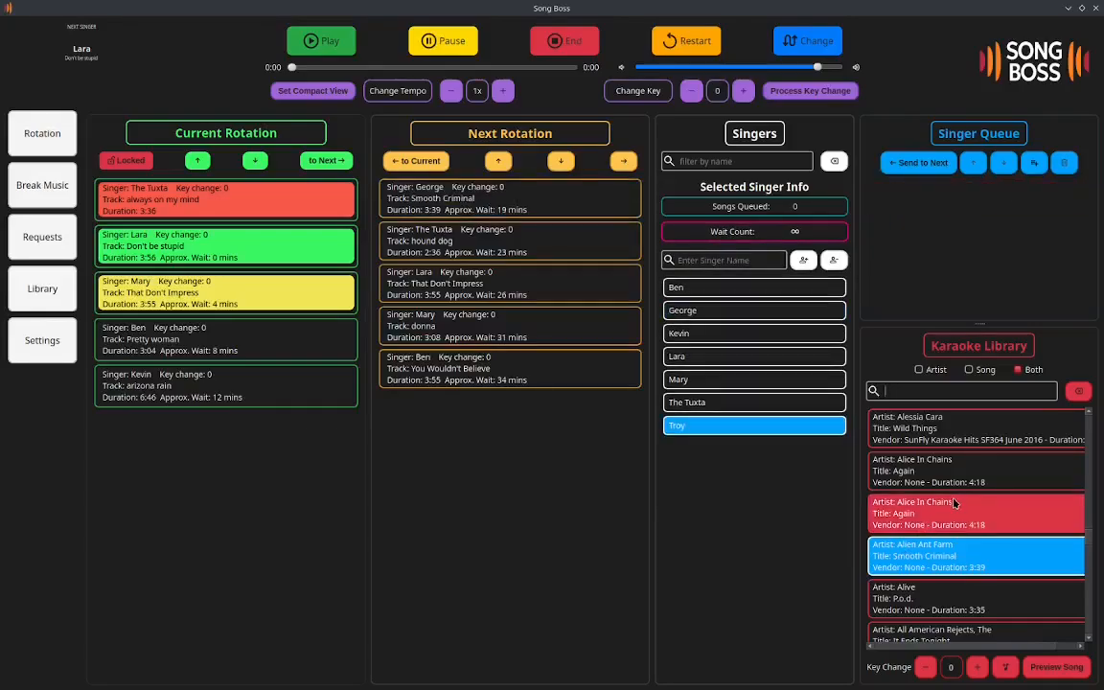
{"action": "double_click", "coordinate": [947, 469]}
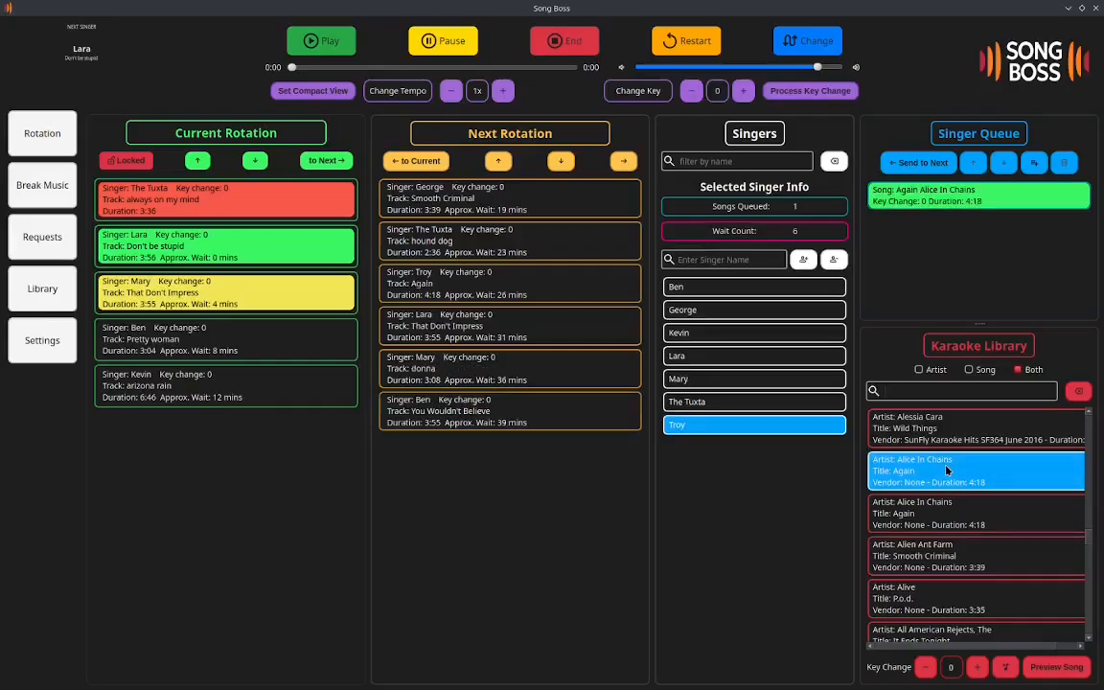
{"action": "left_click", "coordinate": [615, 295]}
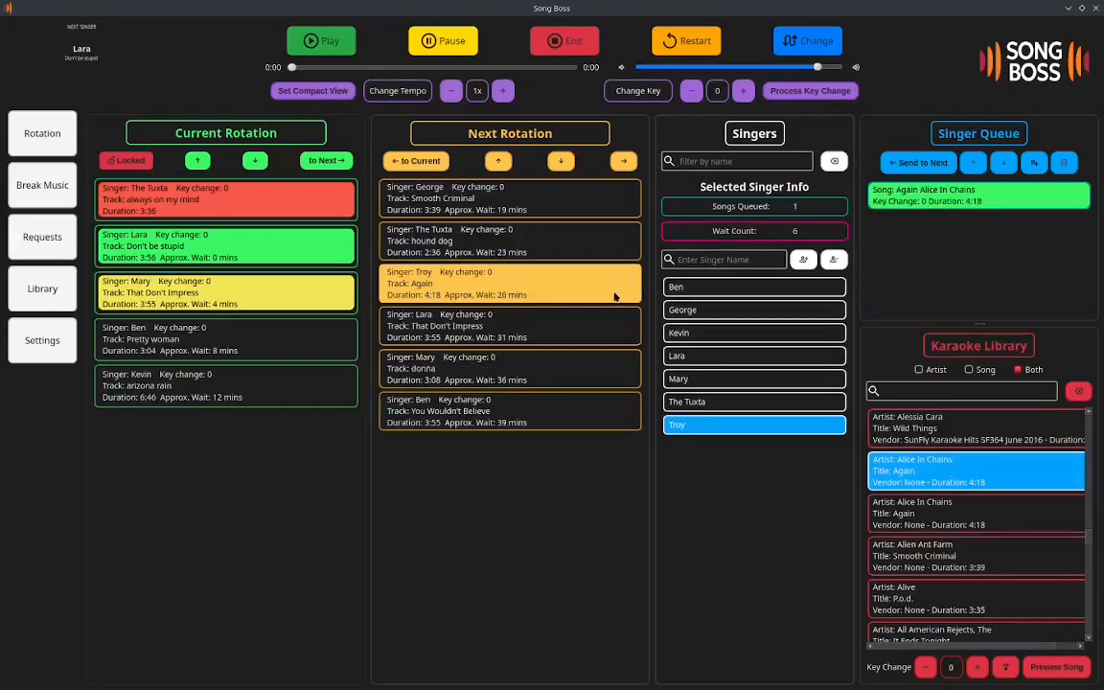
Inspect the order of the "Again", "Smooth Criminal" and "hound dog" entries in the next rotation.
{"action": "left_click", "coordinate": [482, 287]}
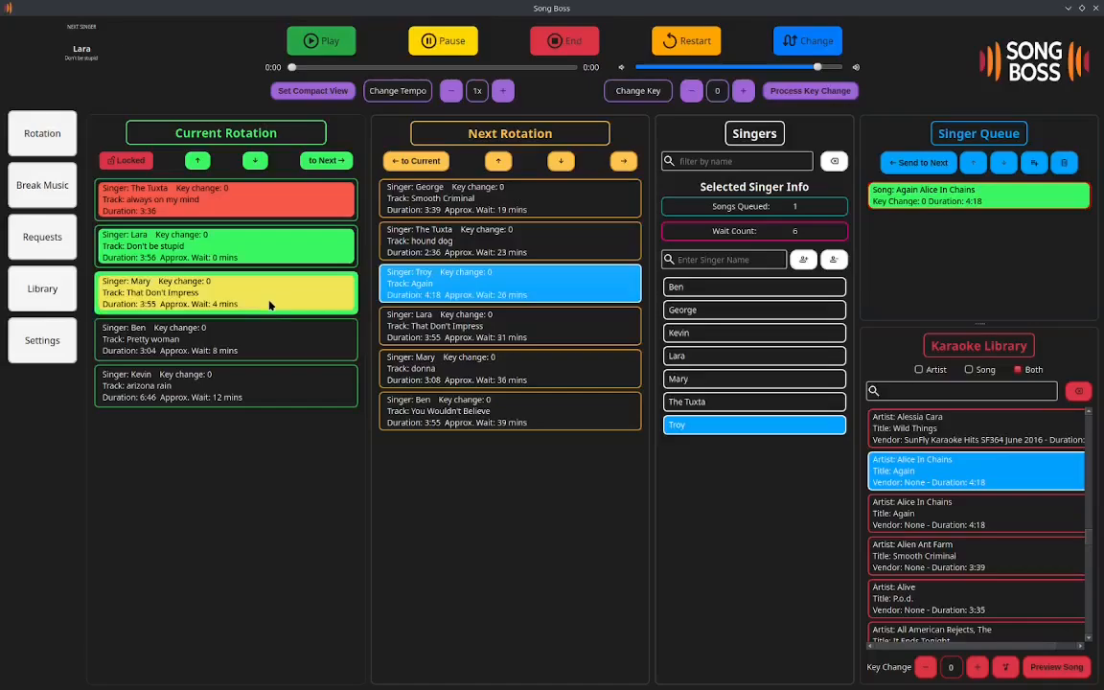
{"action": "left_click", "coordinate": [518, 204]}
{"action": "left_click", "coordinate": [521, 244]}
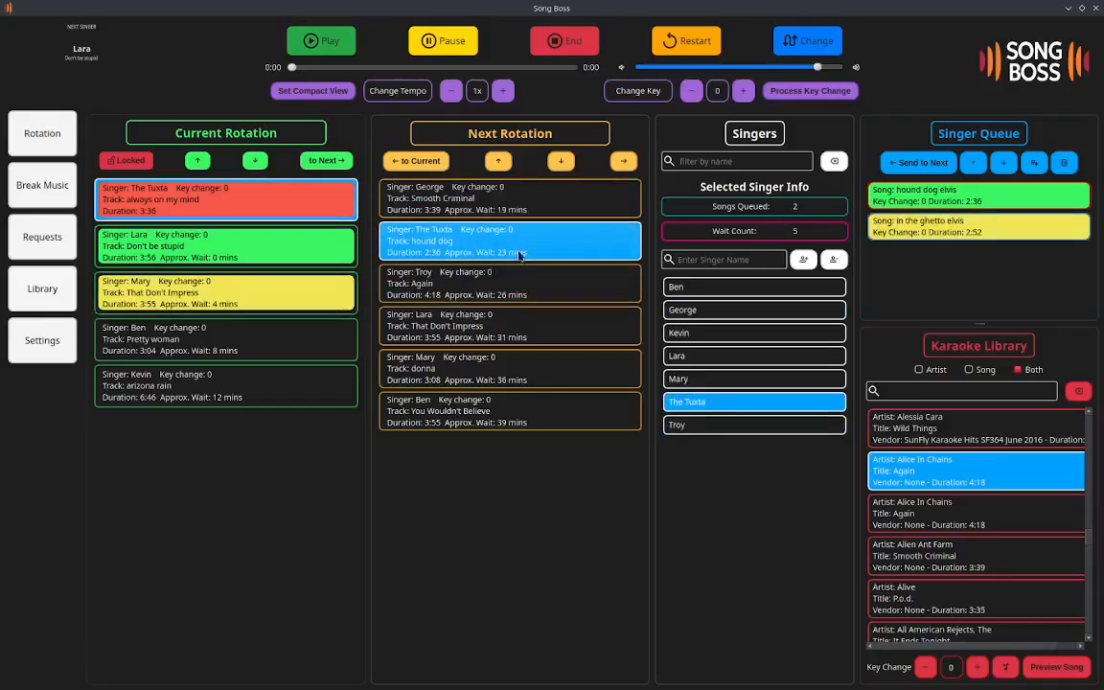
Add a further new singer by name and queue "Only Time Will Tell" by Asia for them in the next rotation.
{"action": "left_click", "coordinate": [517, 281]}
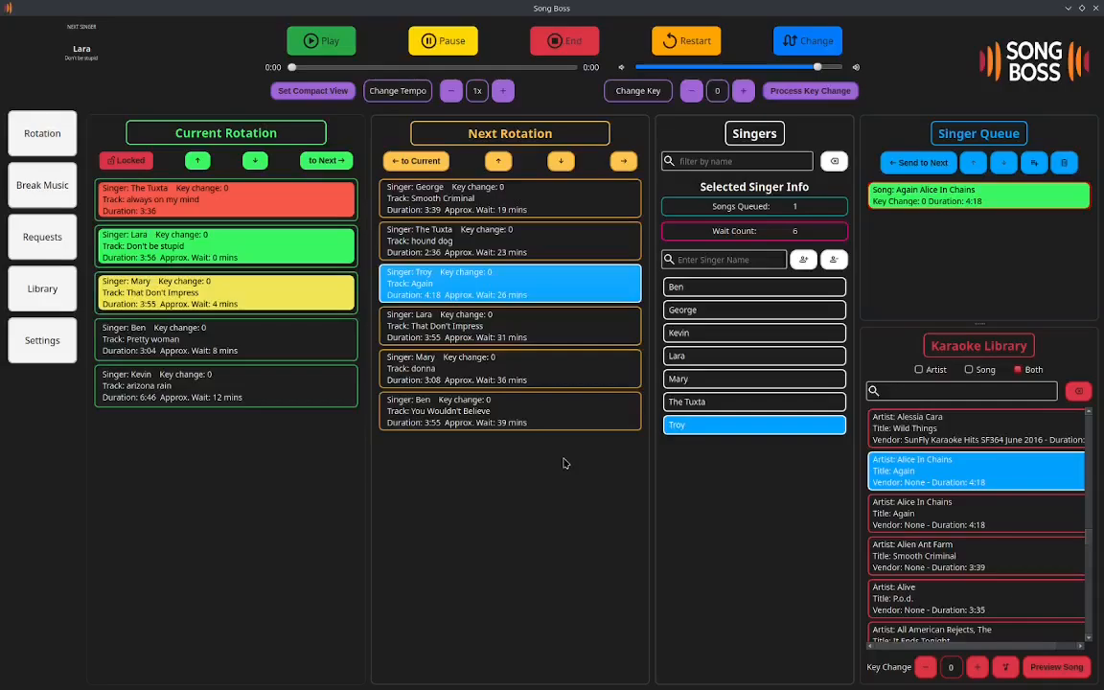
{"action": "left_click", "coordinate": [740, 259]}
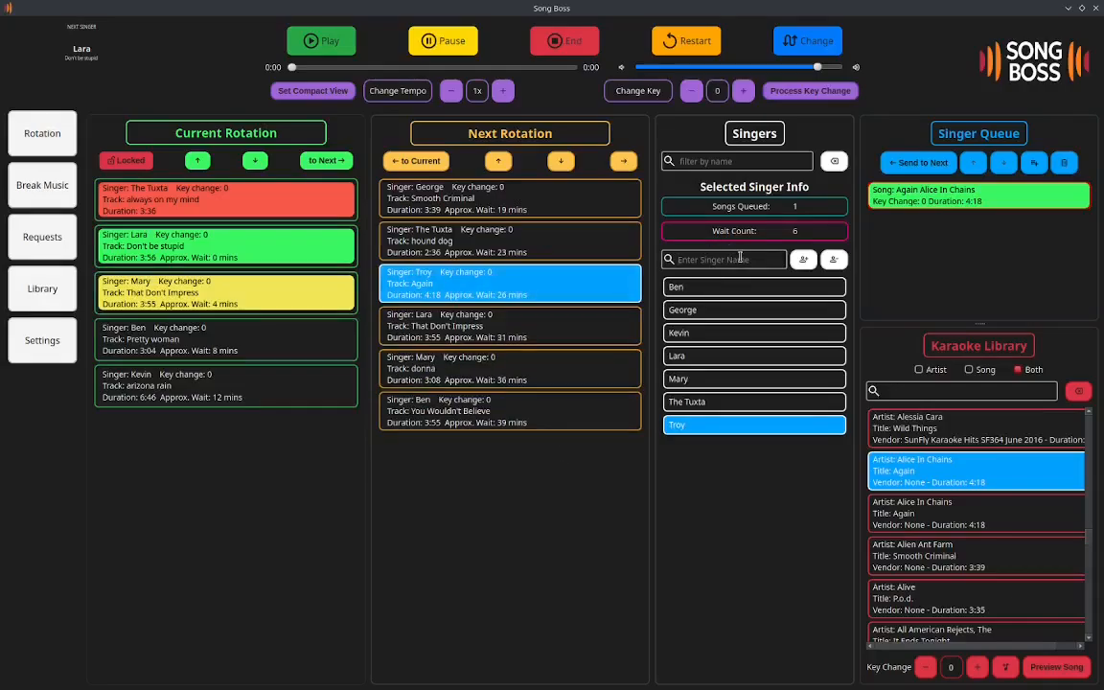
{"action": "type", "text": "je"}
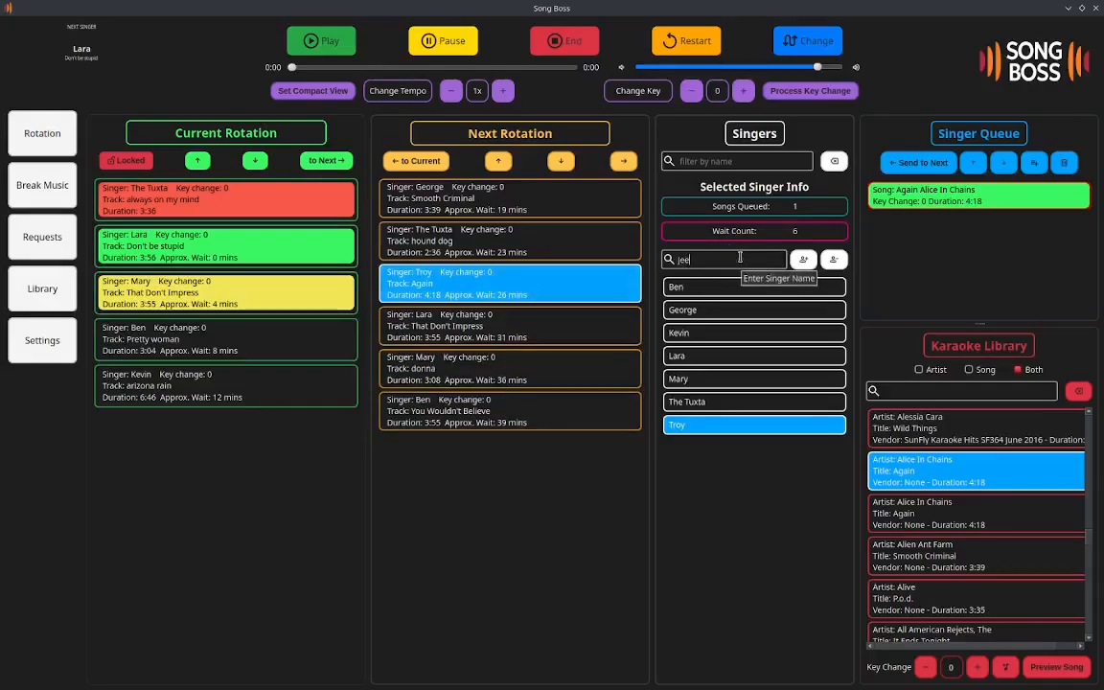
{"action": "type", "text": "nny"}
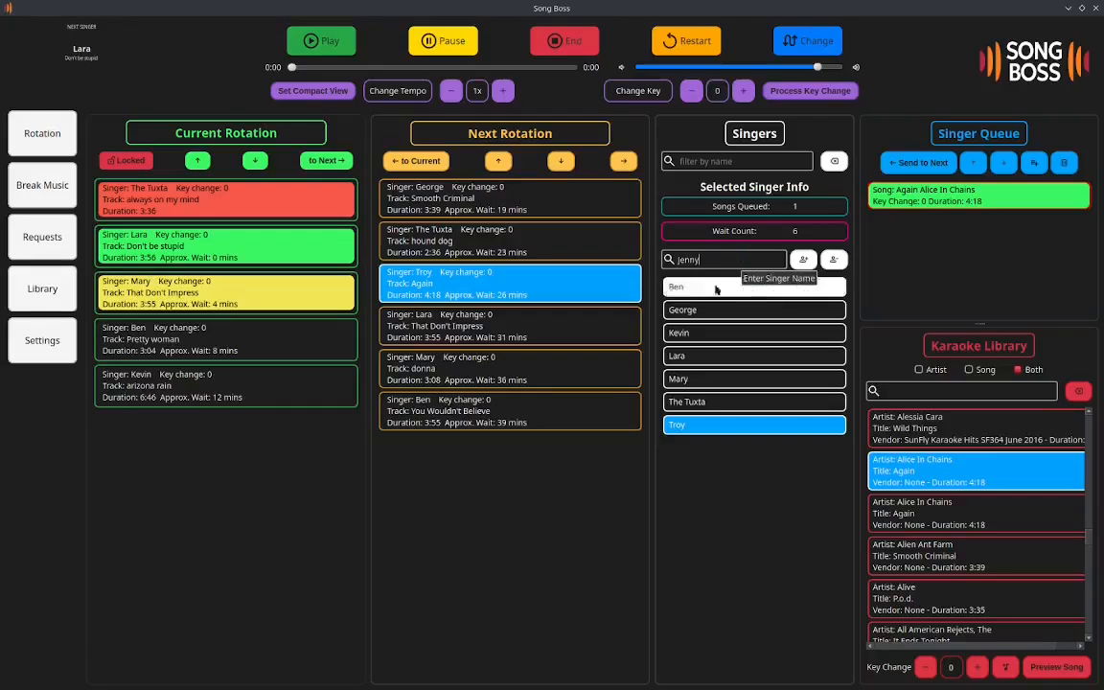
{"action": "left_click", "coordinate": [804, 259]}
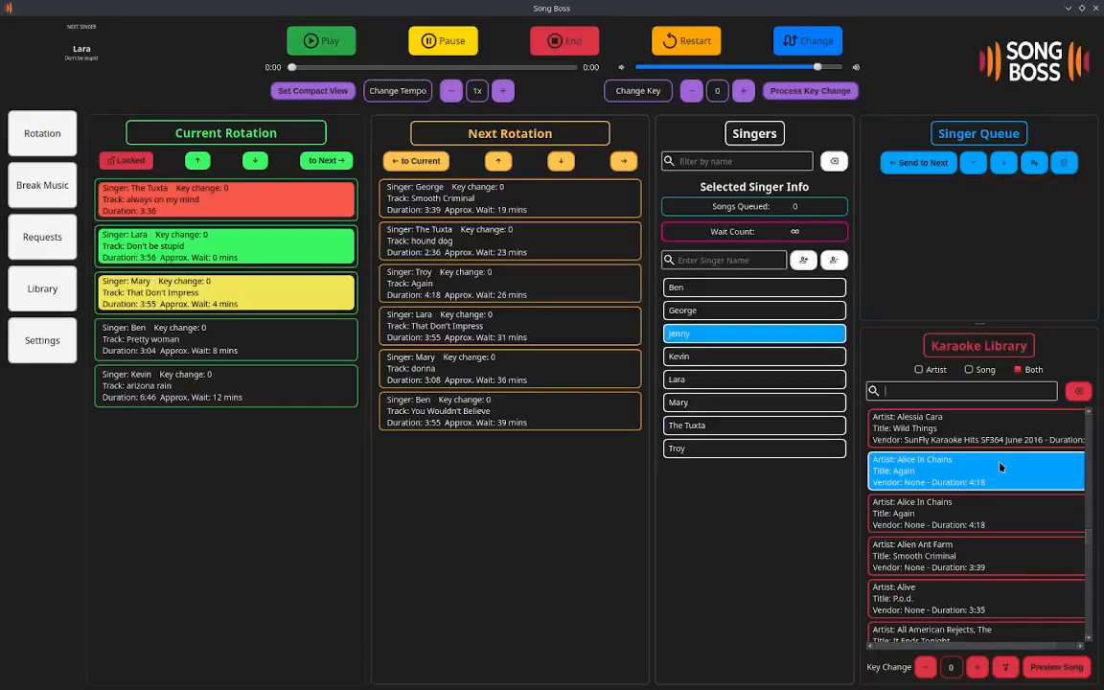
{"action": "scroll", "coordinate": [959, 575], "scroll_direction": "down", "scroll_amount": 5}
{"action": "double_click", "coordinate": [955, 605]}
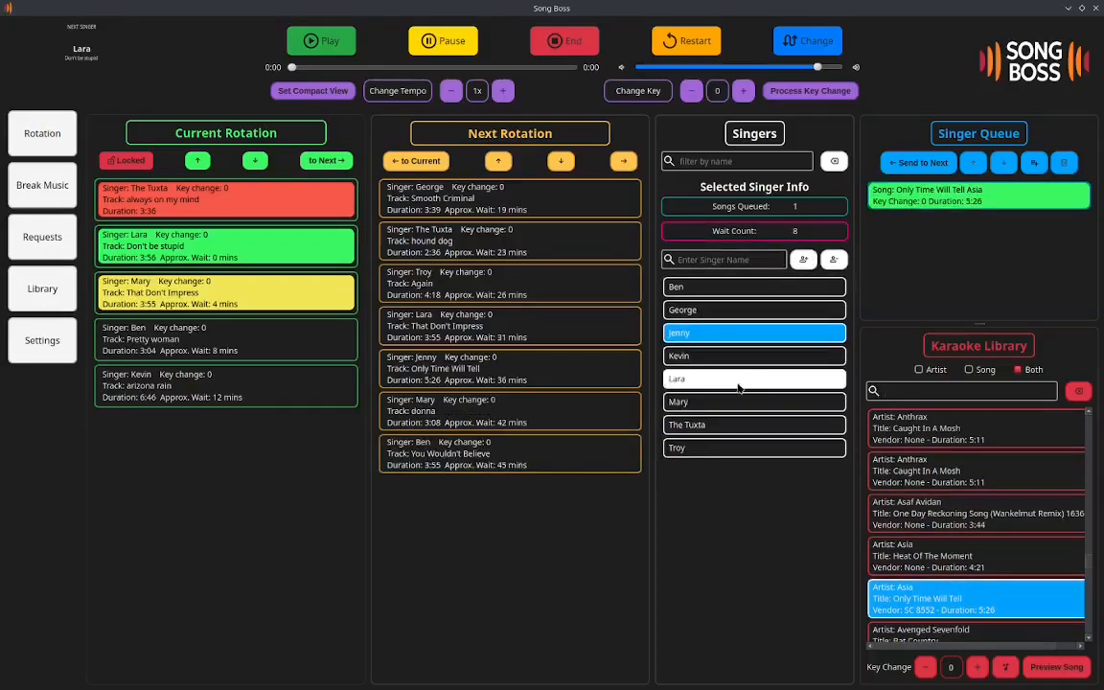
Inspect the next rotation's order from "Smooth Criminal" through "hound dog", "Again" and "That Don't Impress" to "Only Time Will Tell".
{"action": "left_click", "coordinate": [496, 369]}
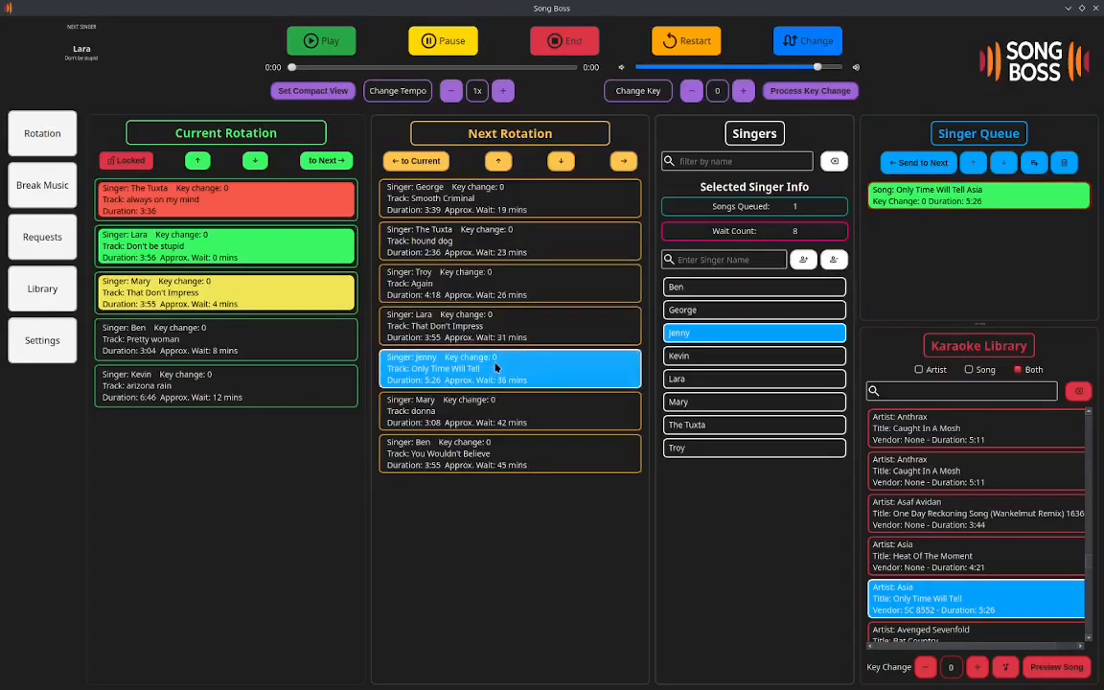
{"action": "left_click", "coordinate": [457, 198]}
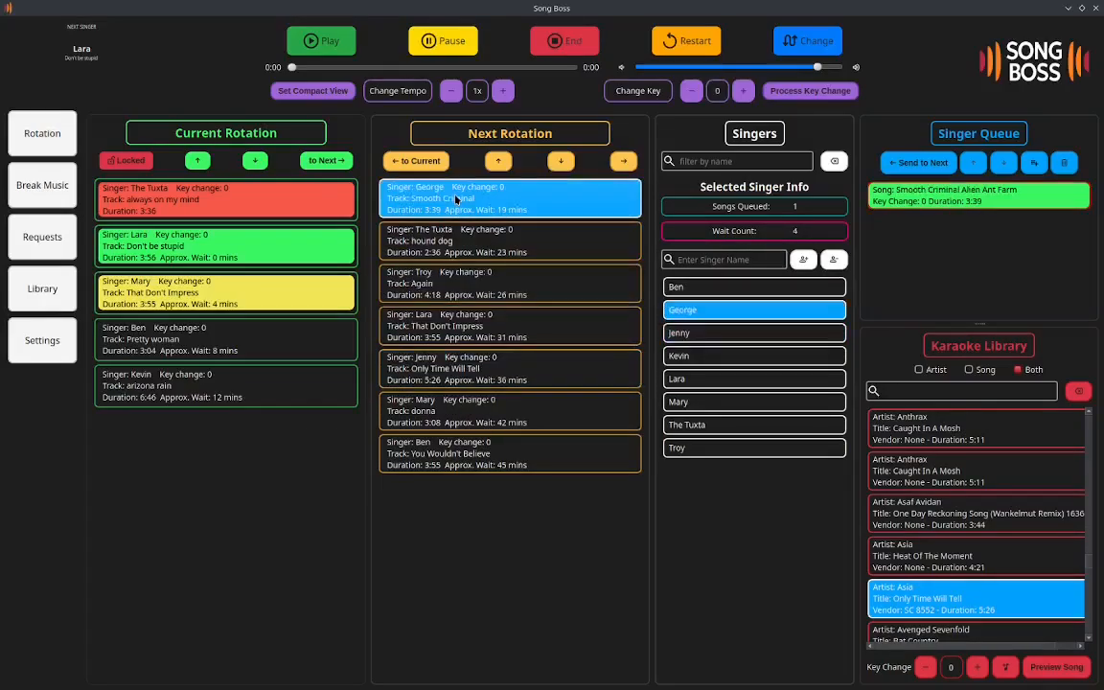
{"action": "left_click", "coordinate": [508, 235]}
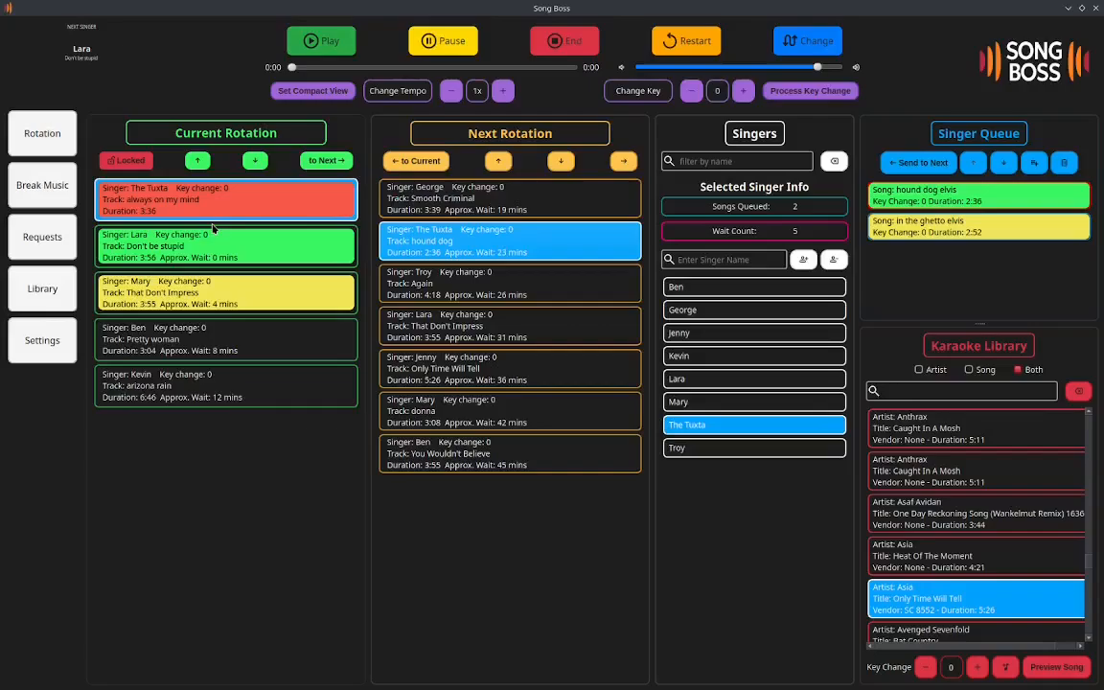
{"action": "left_click", "coordinate": [470, 284]}
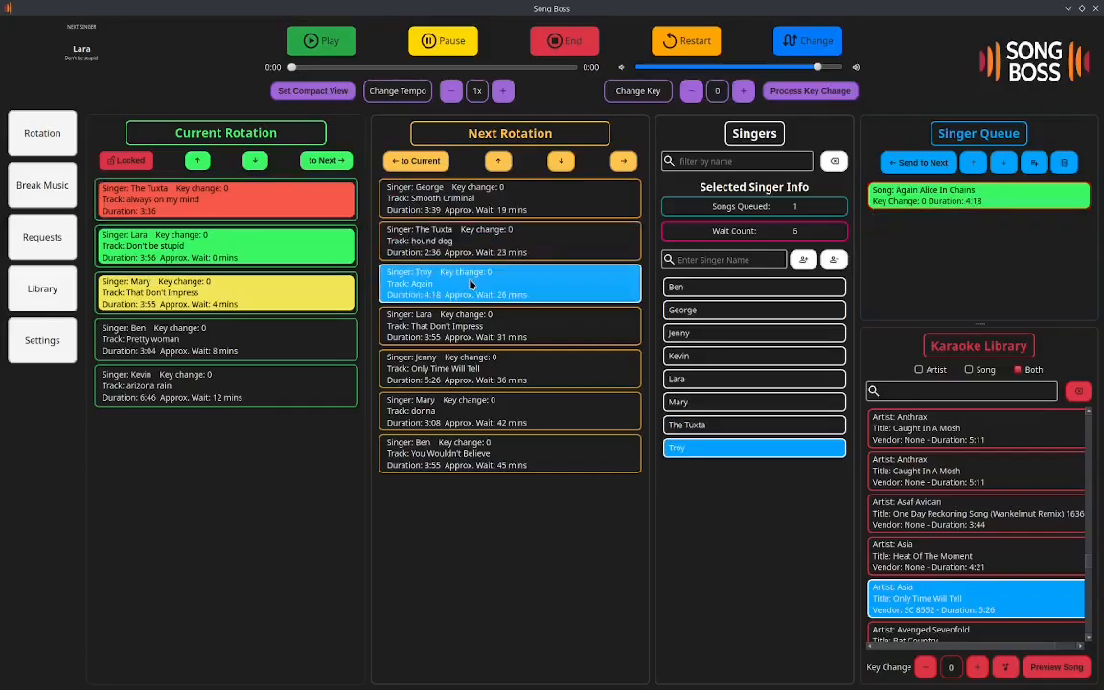
{"action": "key", "text": "Down"}
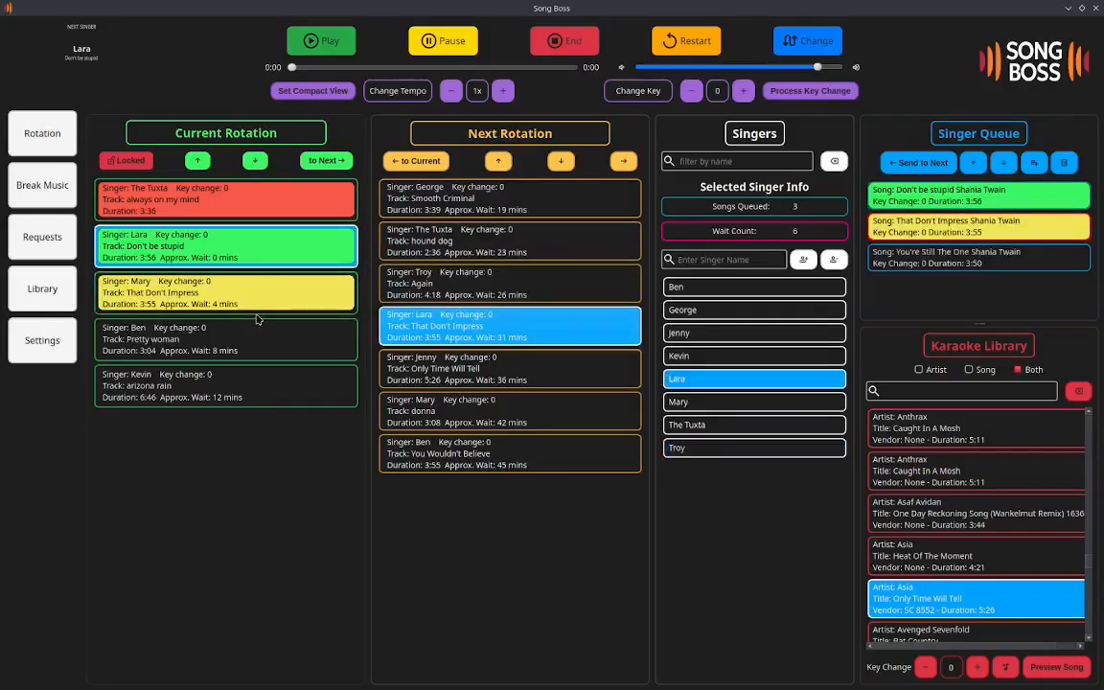
{"action": "left_click", "coordinate": [528, 369]}
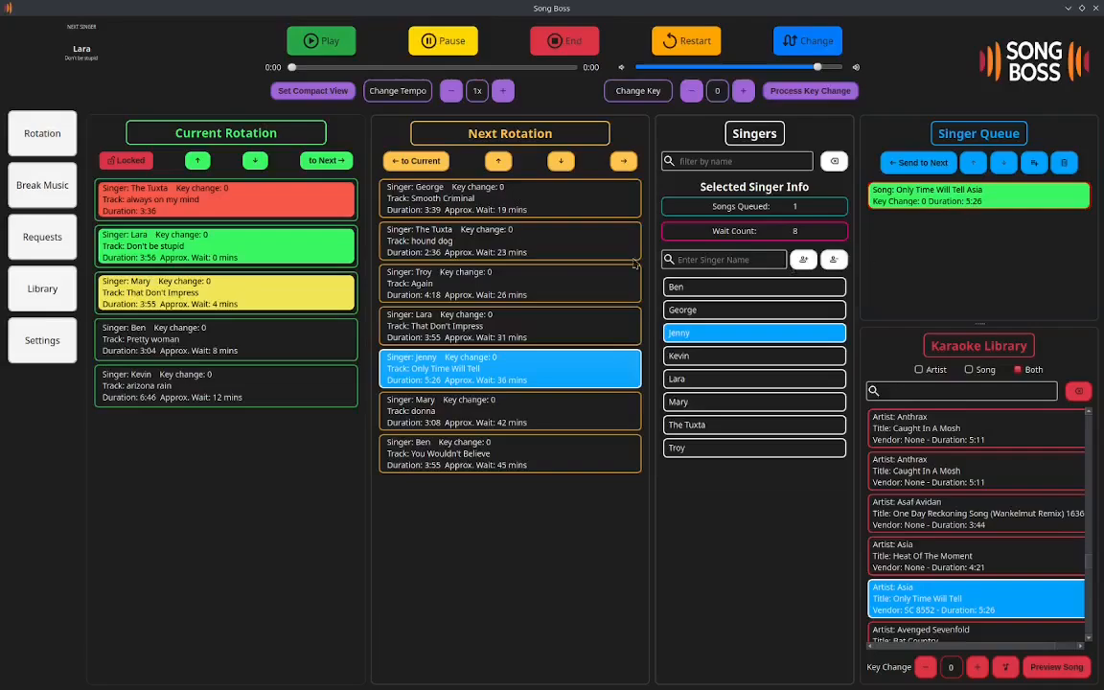
Inspect the queue of the singer holding "You're Still The One", and select the "donna" entry in the next rotation.
{"action": "left_click", "coordinate": [738, 357]}
{"action": "left_click", "coordinate": [744, 380]}
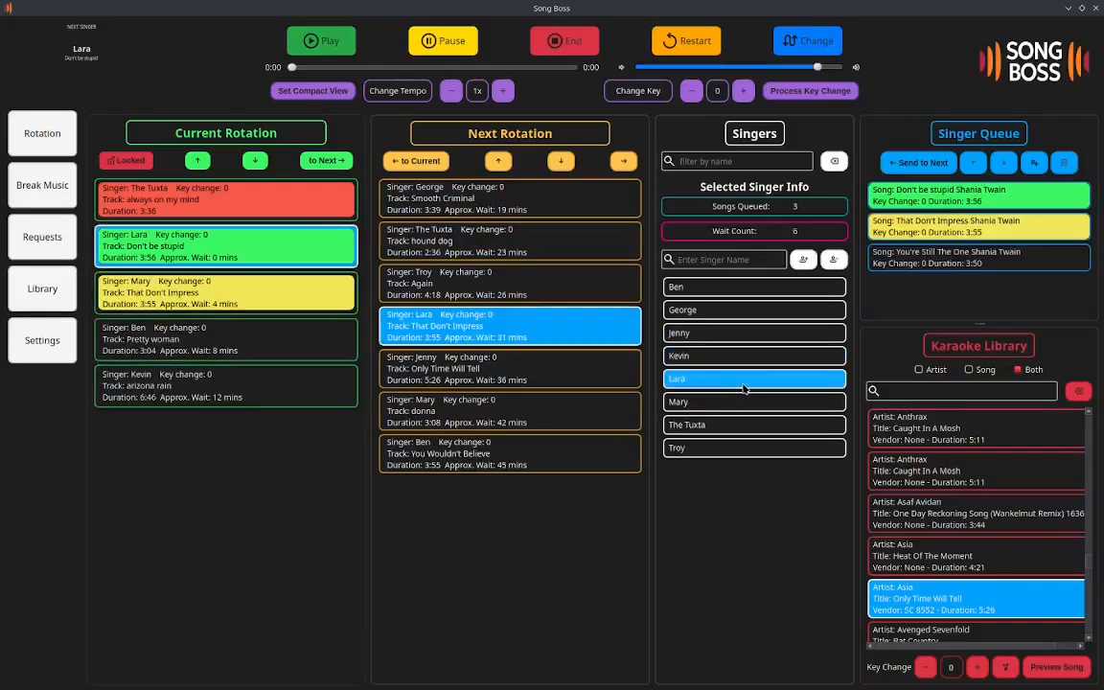
{"action": "left_click", "coordinate": [947, 262]}
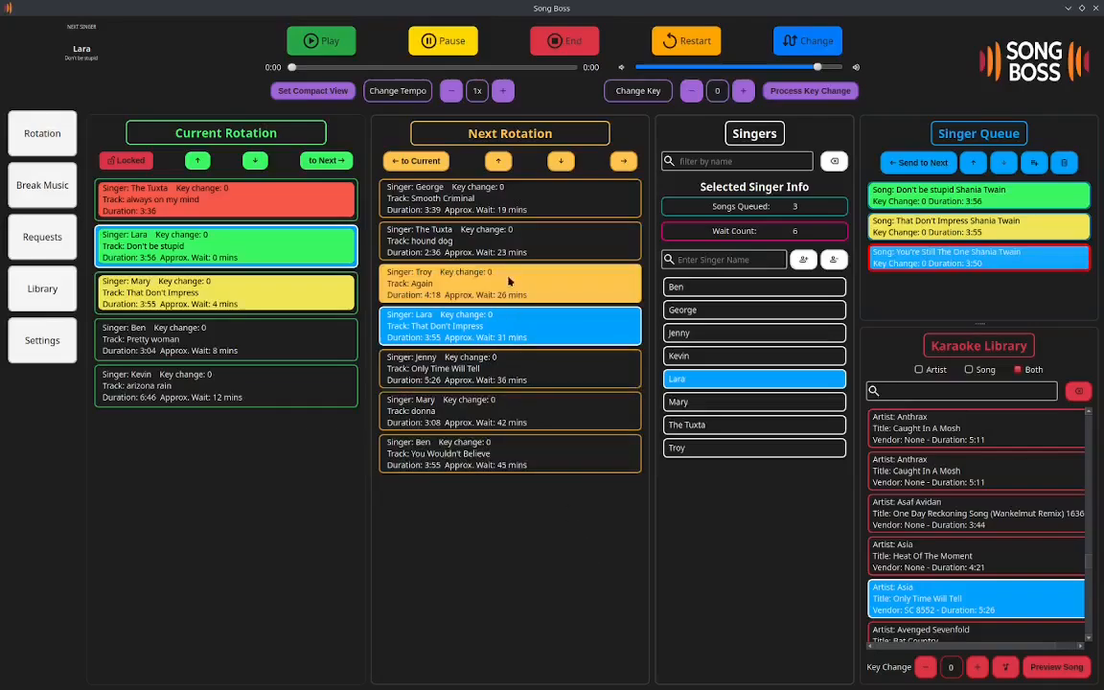
{"action": "left_click", "coordinate": [509, 411]}
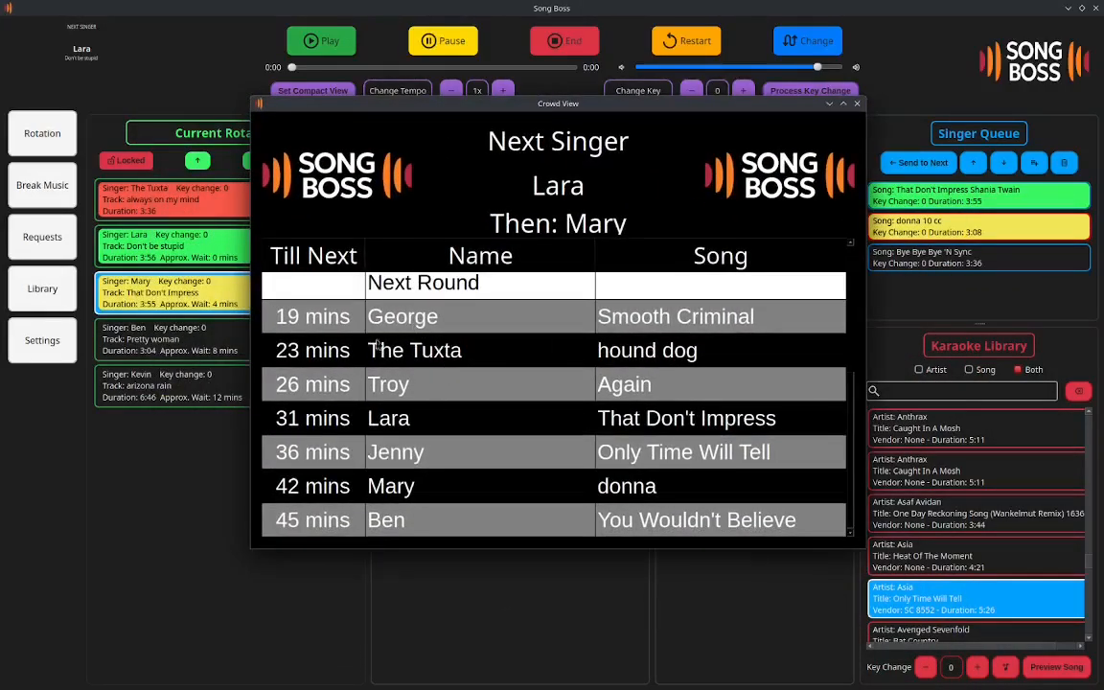
Review the current and next rounds in the Crowd View, and move its window off the main screen.
{"action": "scroll", "coordinate": [472, 284], "scroll_direction": "up", "scroll_amount": 2}
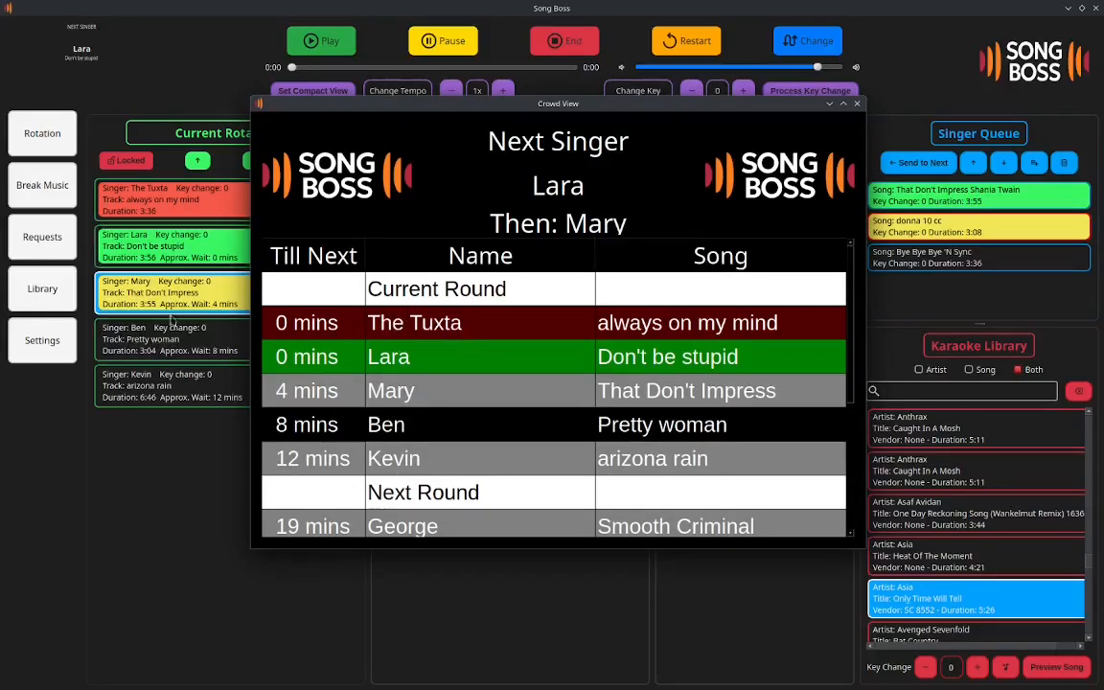
{"action": "left_click", "coordinate": [857, 103]}
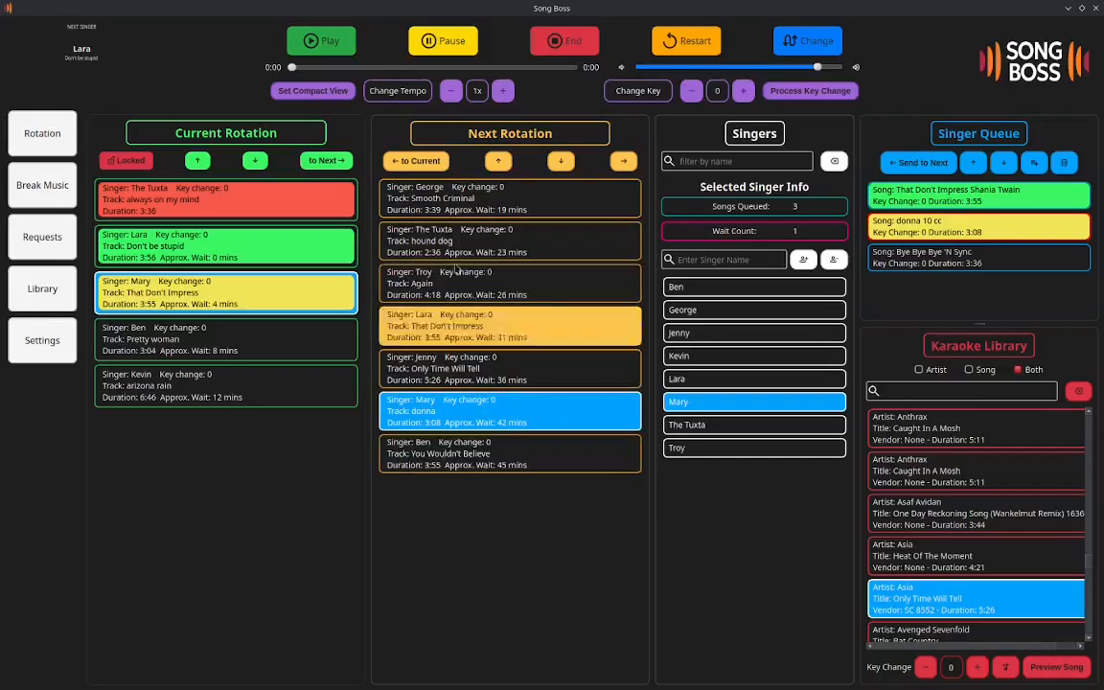
{"action": "left_click_drag", "start_coordinate": [1103, 191], "coordinate": [342, 27]}
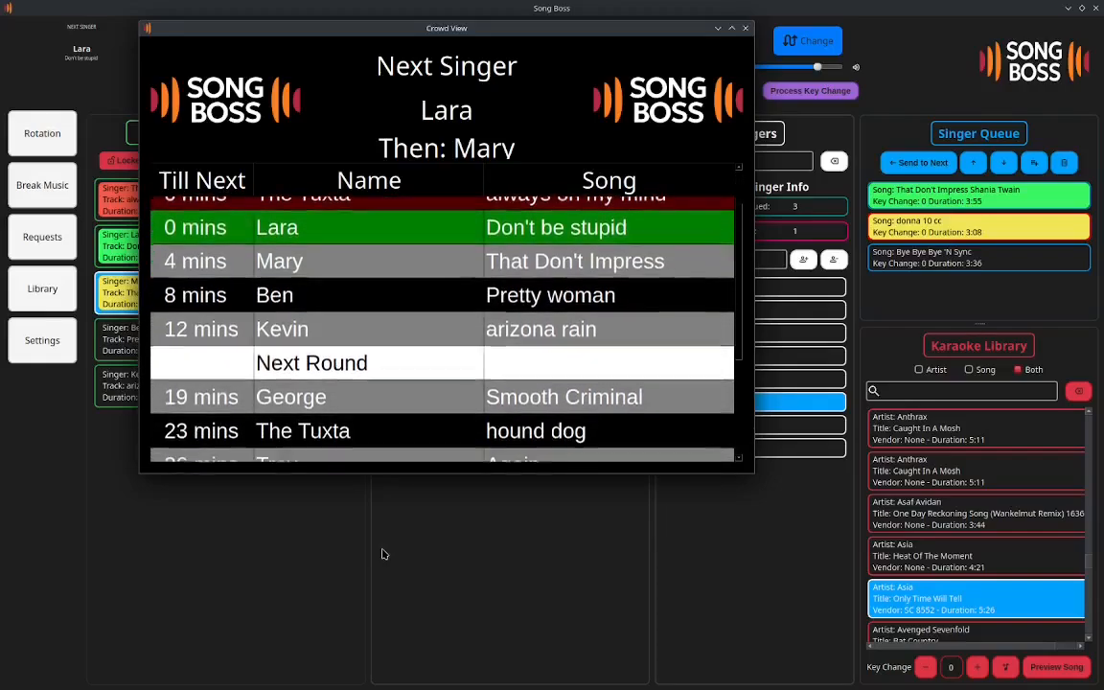
{"action": "left_click_drag", "start_coordinate": [412, 28], "coordinate": [1103, 154]}
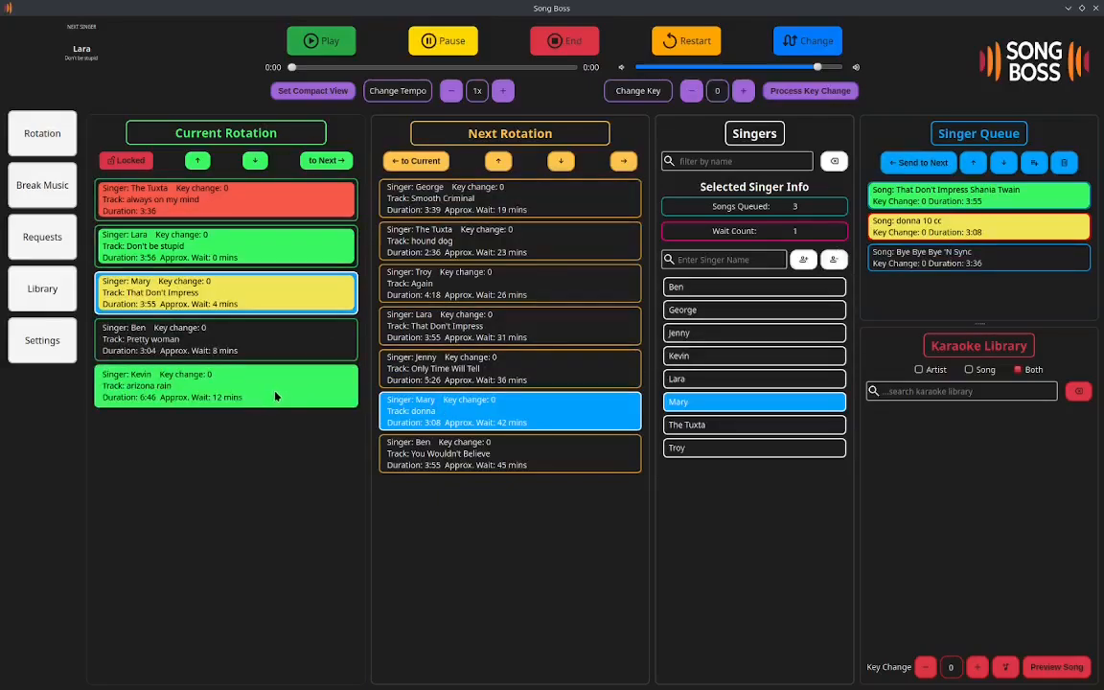
Move the "Smooth Criminal" entry into the current rotation and raise it to the next-singer position, directly above "Don't be stupid".
{"action": "left_click", "coordinate": [444, 201]}
{"action": "left_click", "coordinate": [420, 162]}
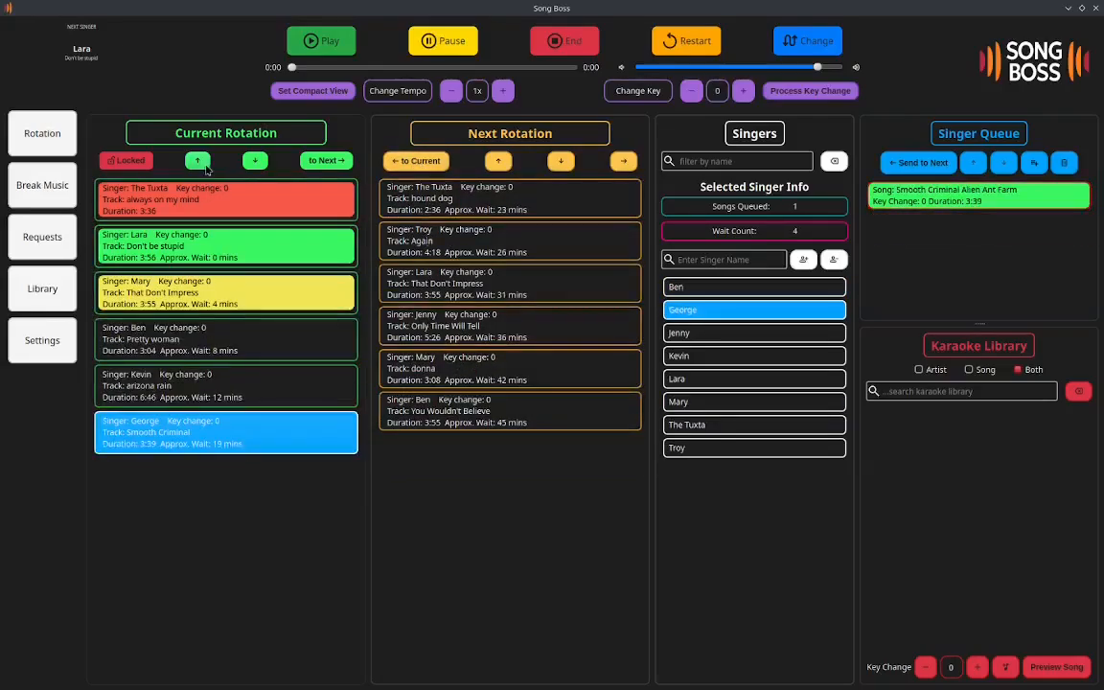
{"action": "left_click", "coordinate": [197, 160]}
{"action": "left_click", "coordinate": [198, 160]}
{"action": "left_click", "coordinate": [197, 160]}
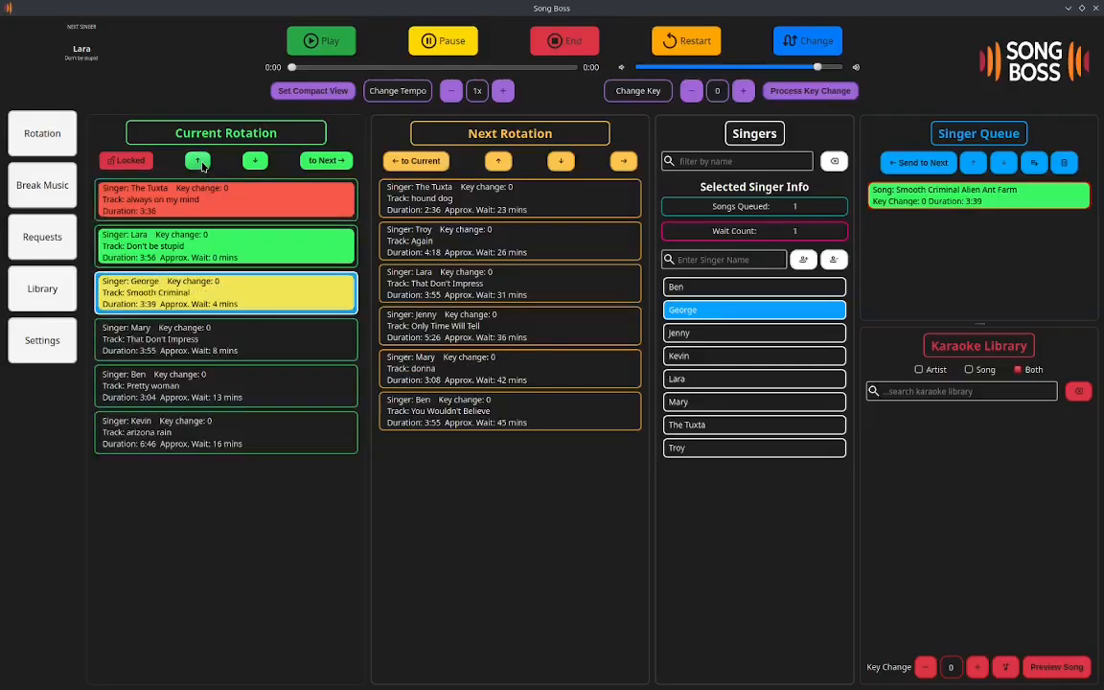
{"action": "left_click", "coordinate": [197, 160]}
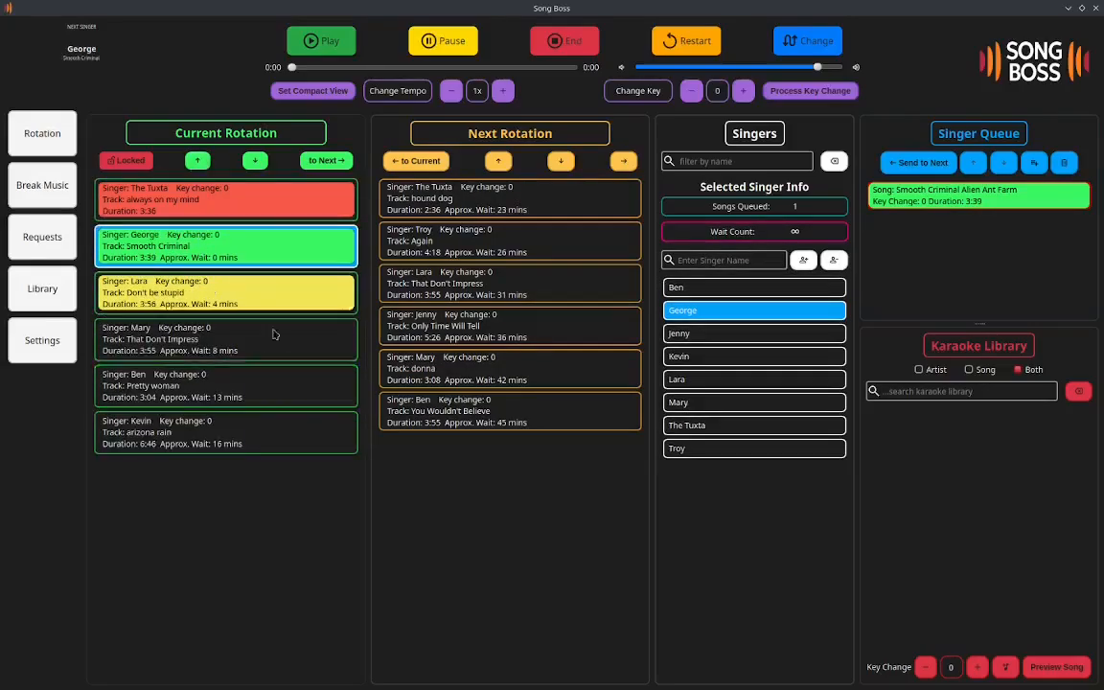
Send the "Smooth Criminal" entry back to the next rotation.
{"action": "left_click", "coordinate": [324, 160]}
{"action": "left_click", "coordinate": [462, 187]}
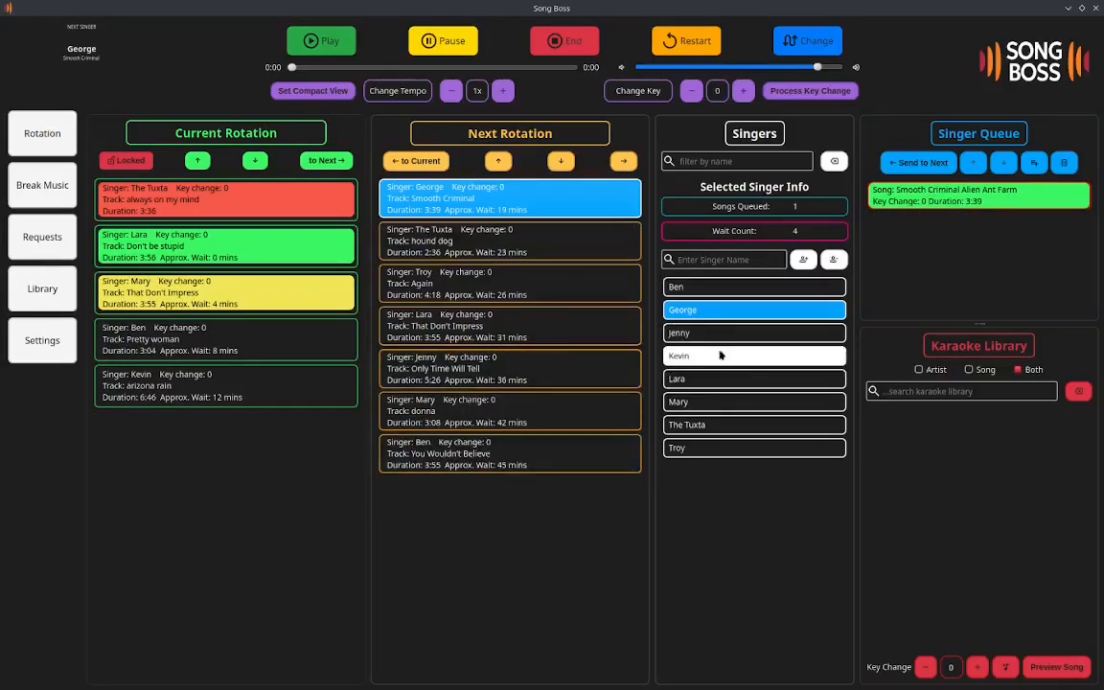
Check the song queues containing "hound dog", "Bye Bye Bye" and "You Wouldn't Believe" for their respective singers.
{"action": "left_click", "coordinate": [715, 425]}
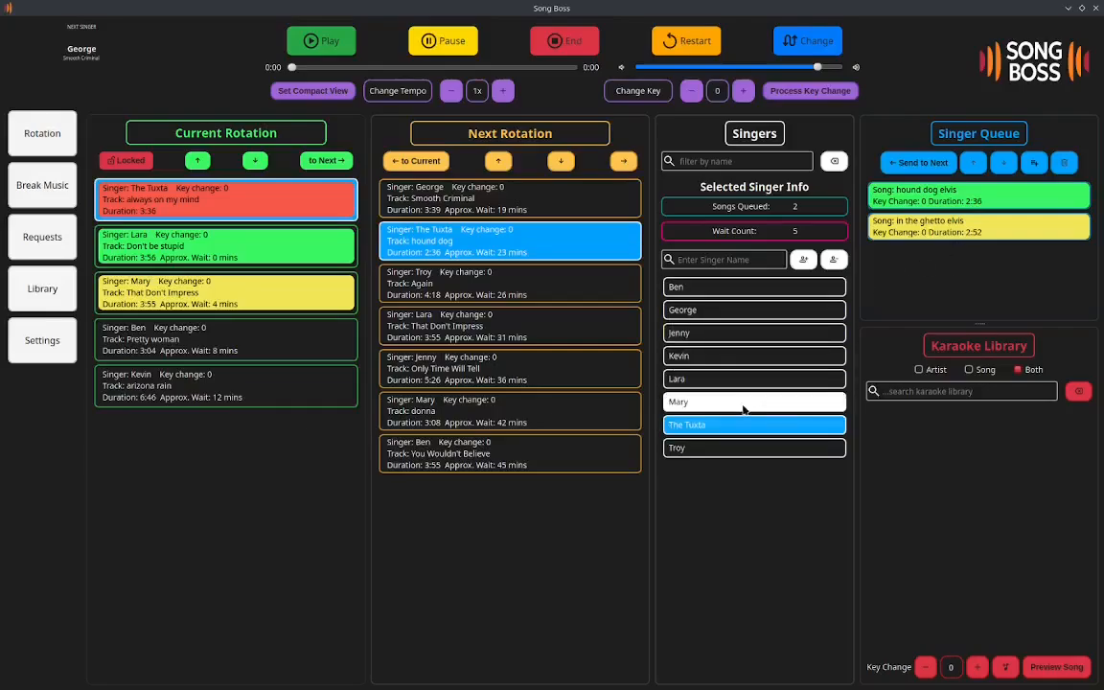
{"action": "left_click", "coordinate": [700, 402]}
{"action": "left_click", "coordinate": [926, 263]}
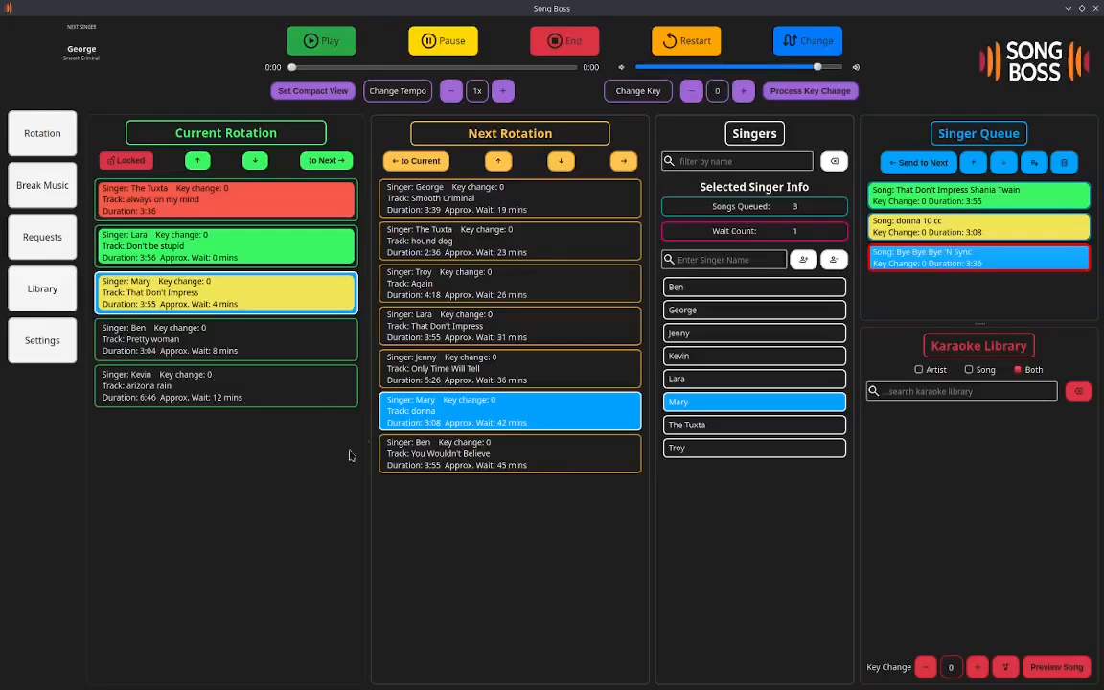
{"action": "left_click", "coordinate": [568, 464]}
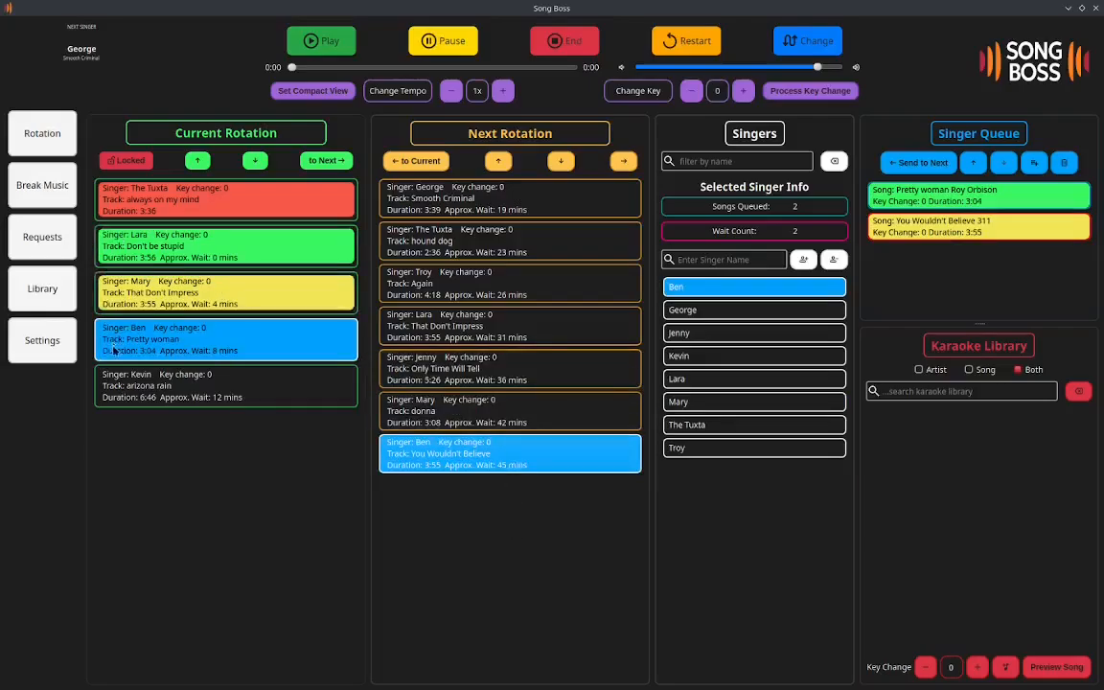
Import the Transition_Music folder from Music/Karaoke_collection into the break music library.
{"action": "left_click", "coordinate": [44, 186]}
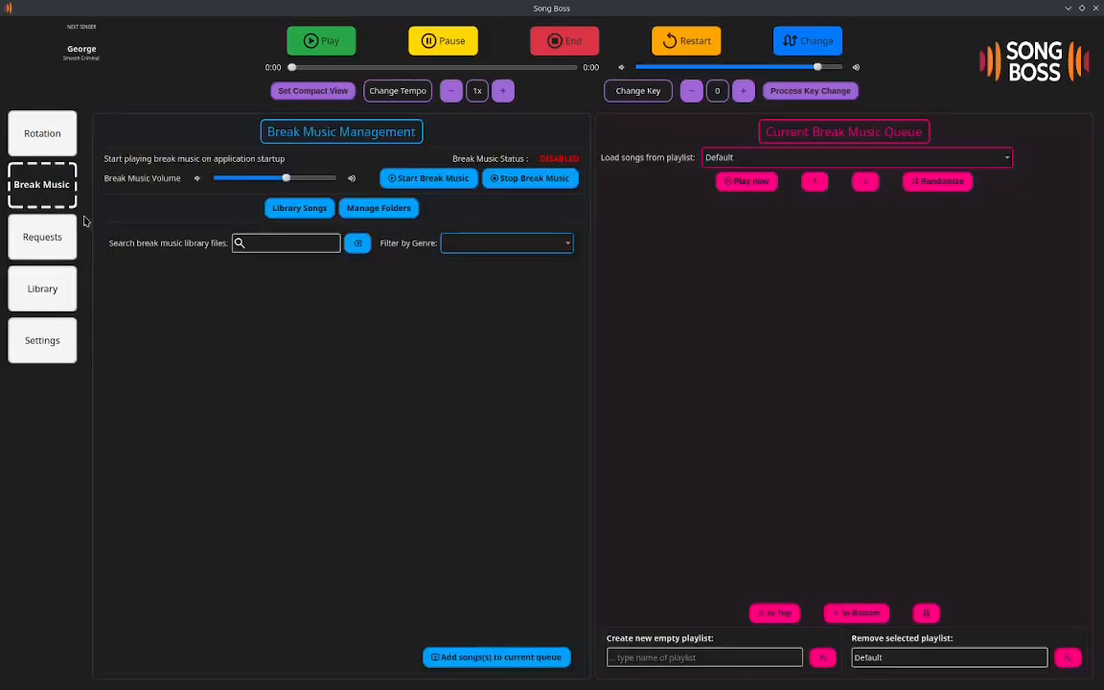
{"action": "left_click", "coordinate": [383, 211]}
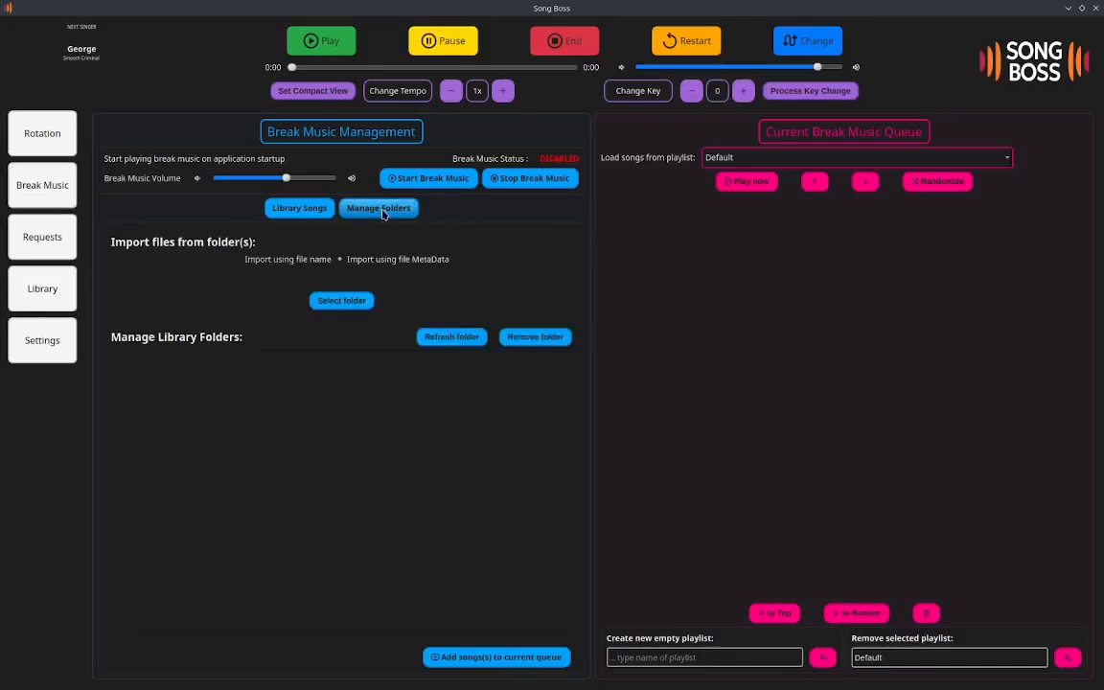
{"action": "left_click", "coordinate": [341, 300]}
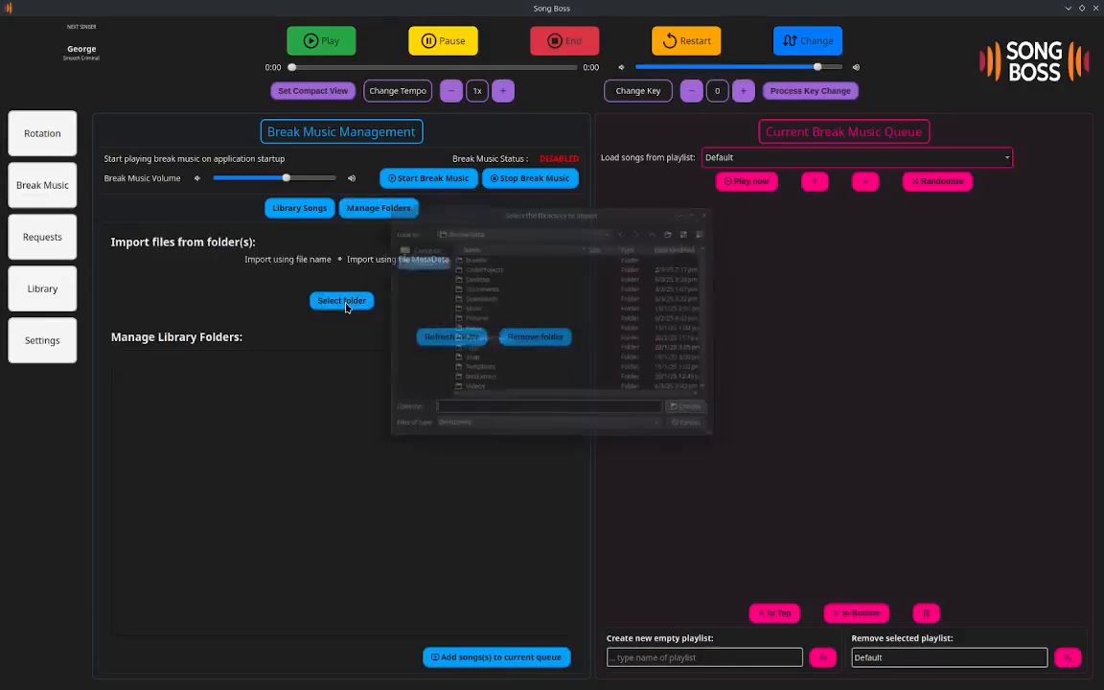
{"action": "double_click", "coordinate": [522, 290]}
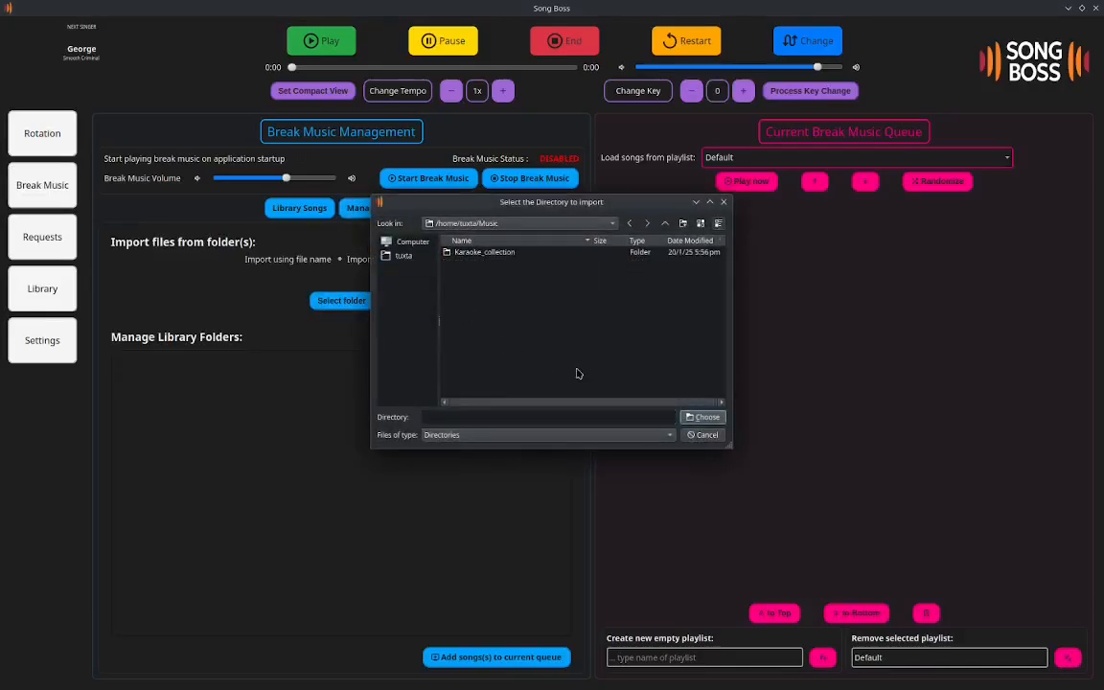
{"action": "double_click", "coordinate": [494, 255]}
{"action": "scroll", "coordinate": [519, 322], "scroll_direction": "down", "scroll_amount": 2}
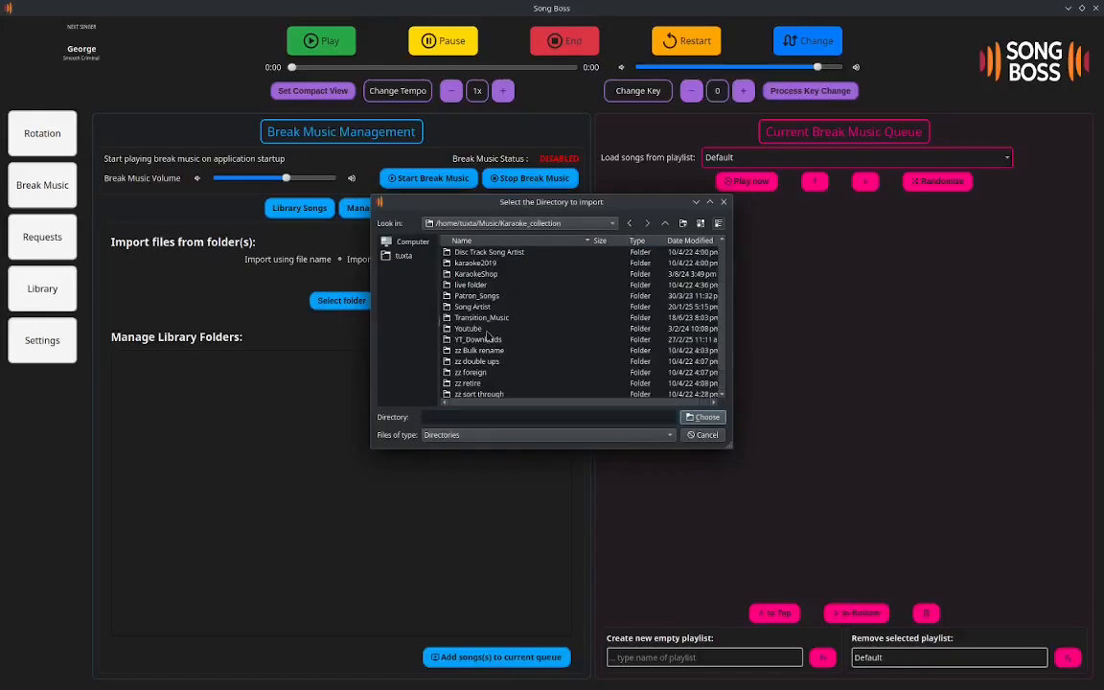
{"action": "left_click", "coordinate": [482, 317]}
{"action": "left_click", "coordinate": [703, 417]}
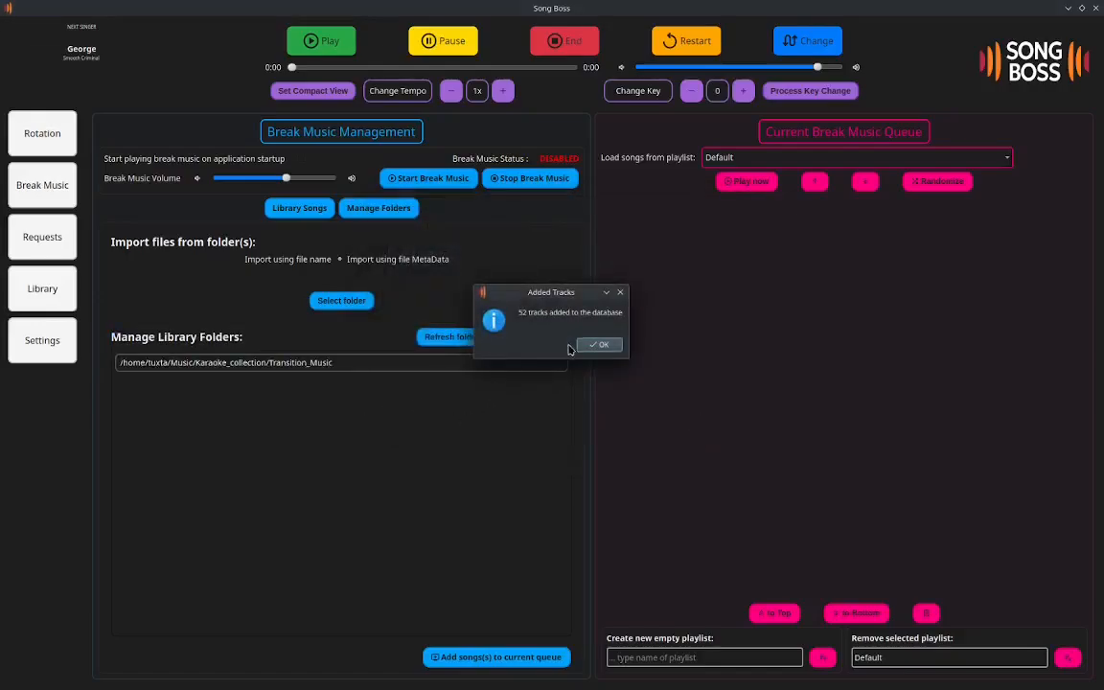
{"action": "left_click", "coordinate": [601, 345]}
Search the break music library songs for "e" and clear the search text.
{"action": "left_click", "coordinate": [306, 214]}
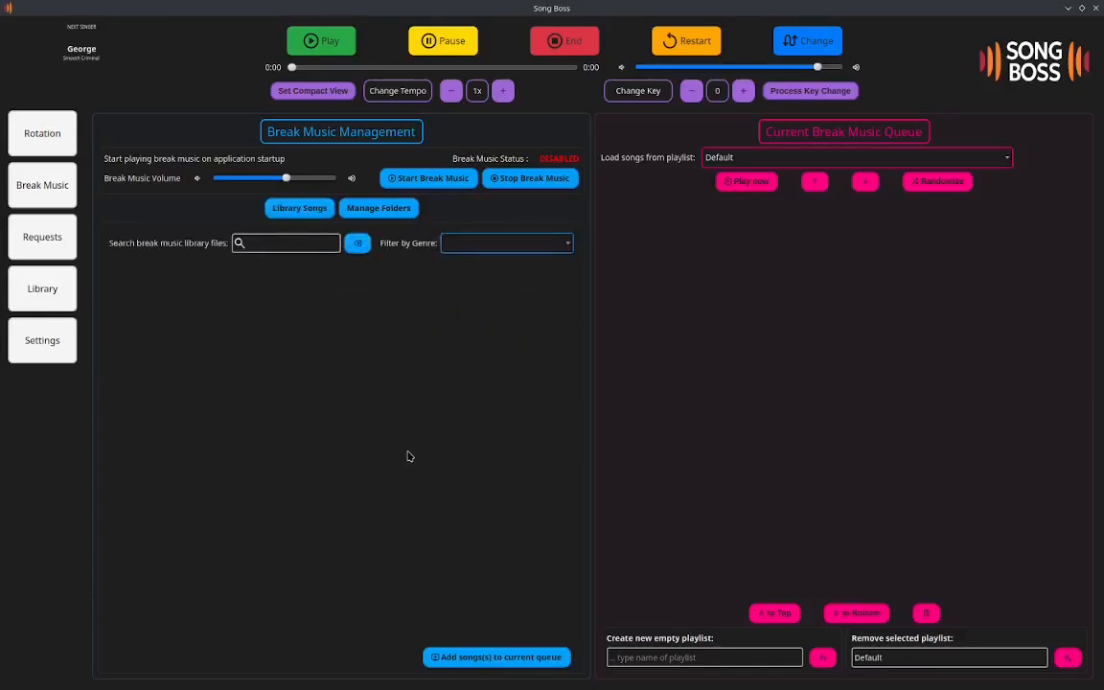
{"action": "left_click", "coordinate": [278, 243]}
{"action": "type", "text": "e"}
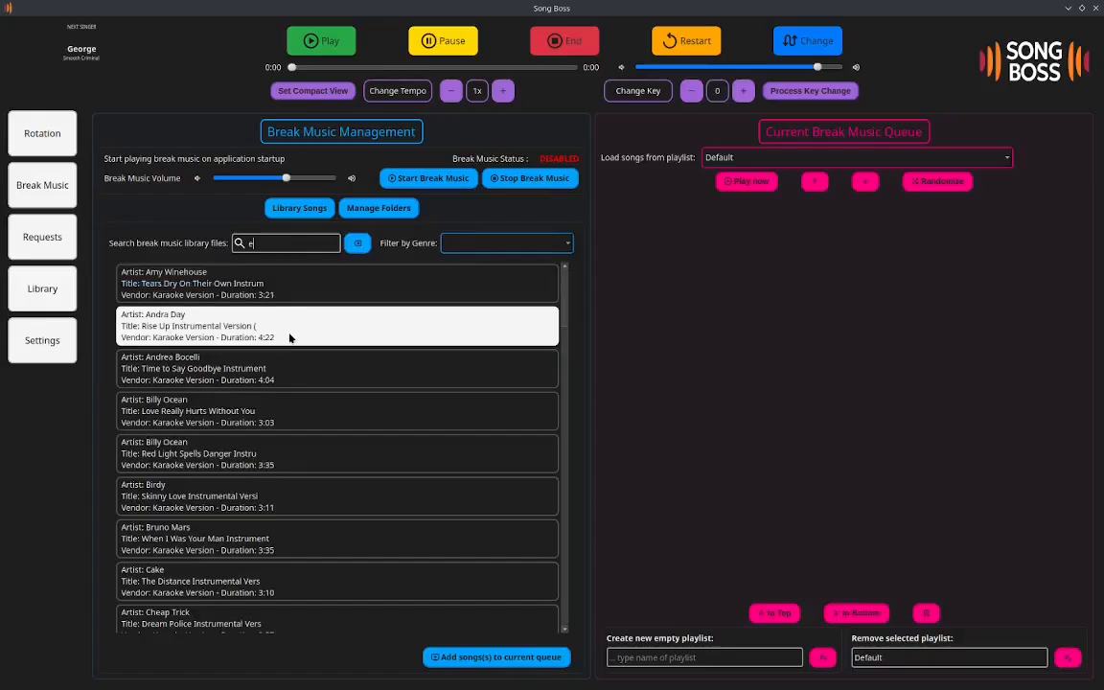
{"action": "key", "text": "BackSpace"}
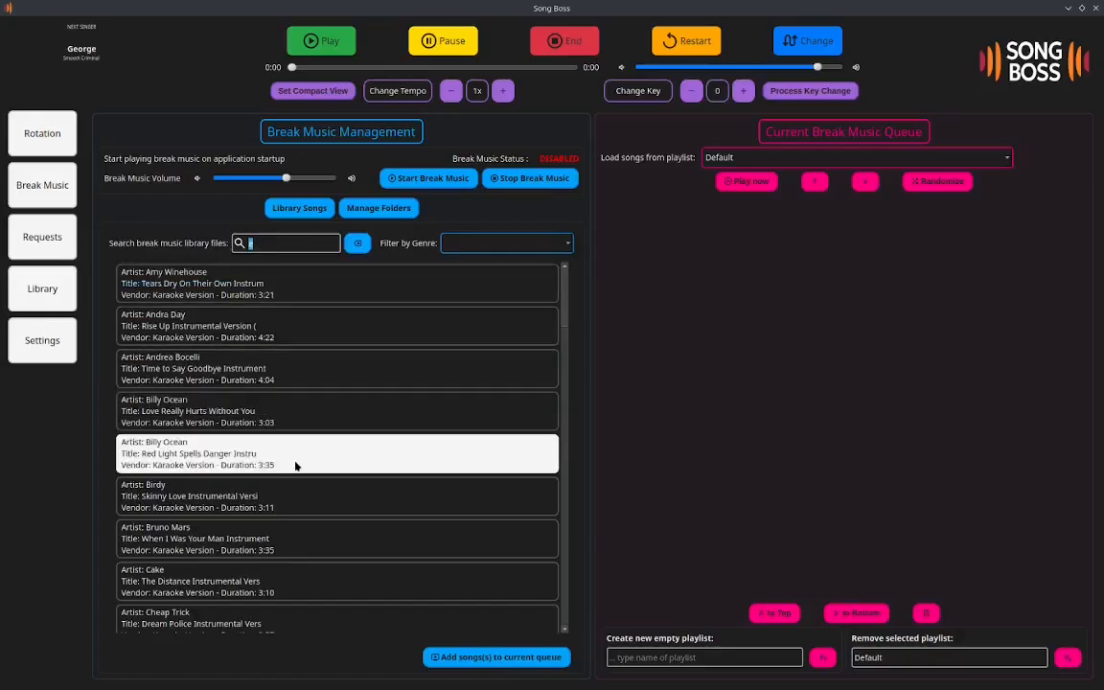
Add the seven library songs from "Tears Dry On Their Own" through "When I Was Your Man" to the current break music queue.
{"action": "scroll", "coordinate": [392, 583], "scroll_direction": "down", "scroll_amount": 15}
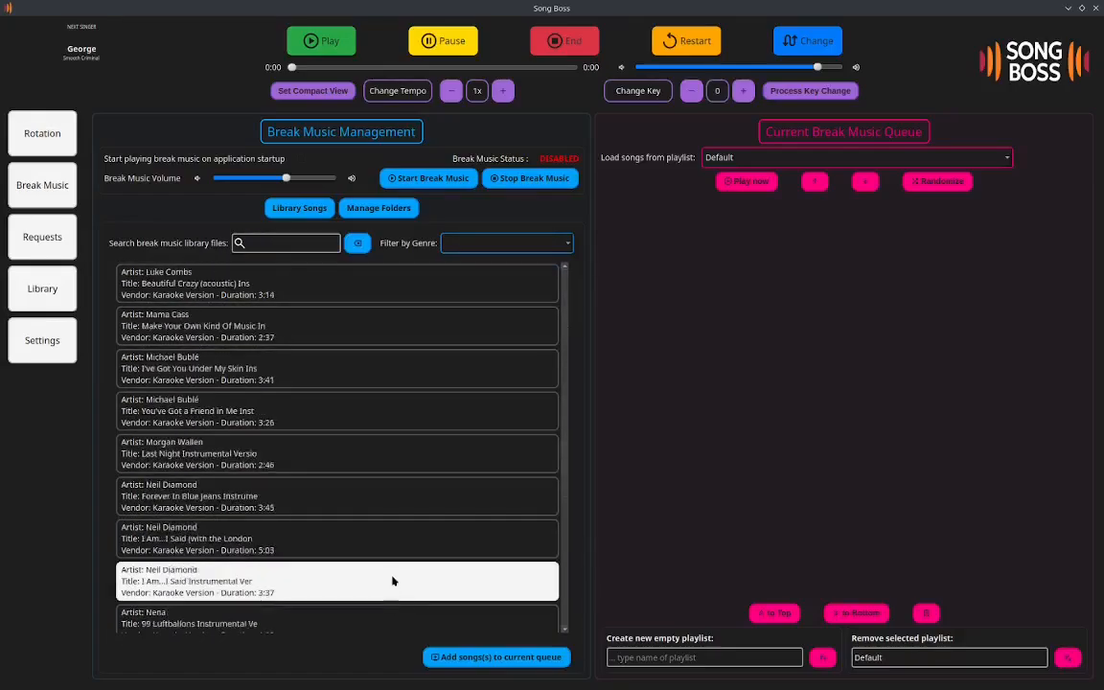
{"action": "scroll", "coordinate": [392, 583], "scroll_direction": "up", "scroll_amount": 15}
{"action": "left_click", "coordinate": [306, 290]}
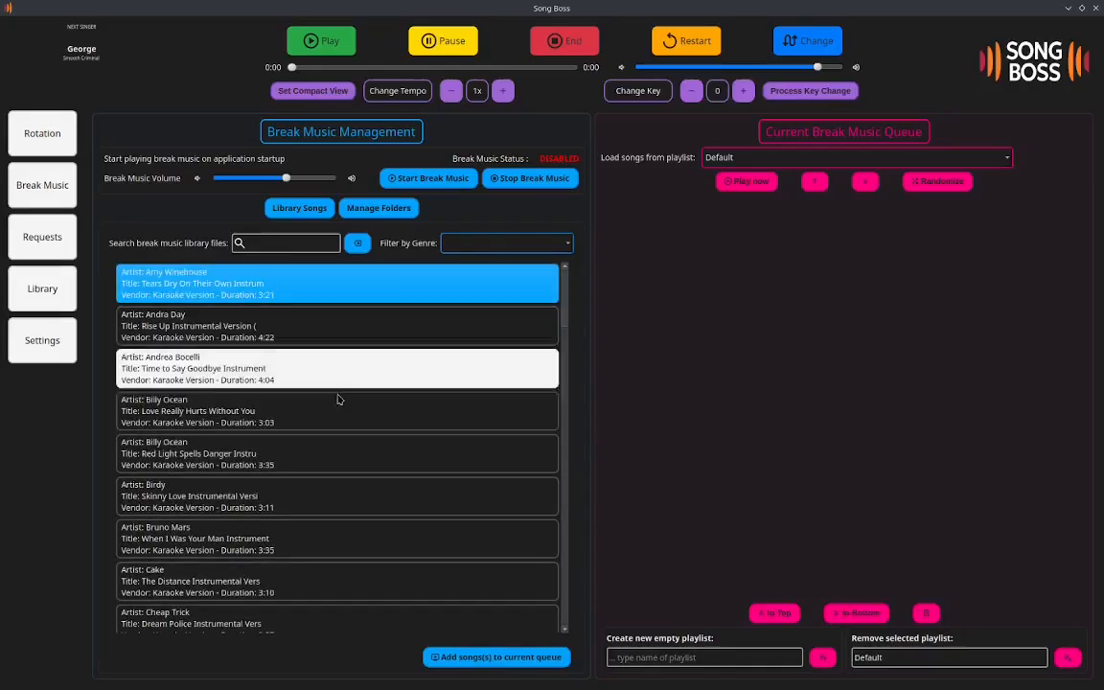
{"action": "left_click", "coordinate": [365, 537], "text": "shift"}
{"action": "left_click", "coordinate": [508, 659]}
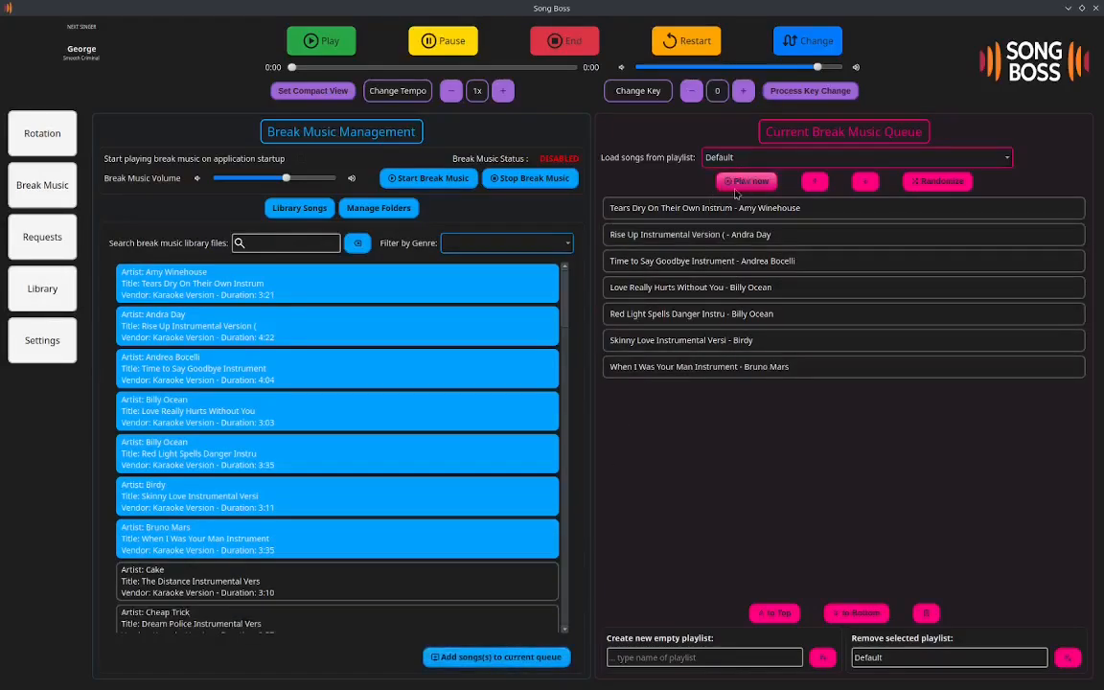
Start and stop the break music, then play "Rise Up" immediately from the queue and stop playback again.
{"action": "left_click", "coordinate": [436, 179]}
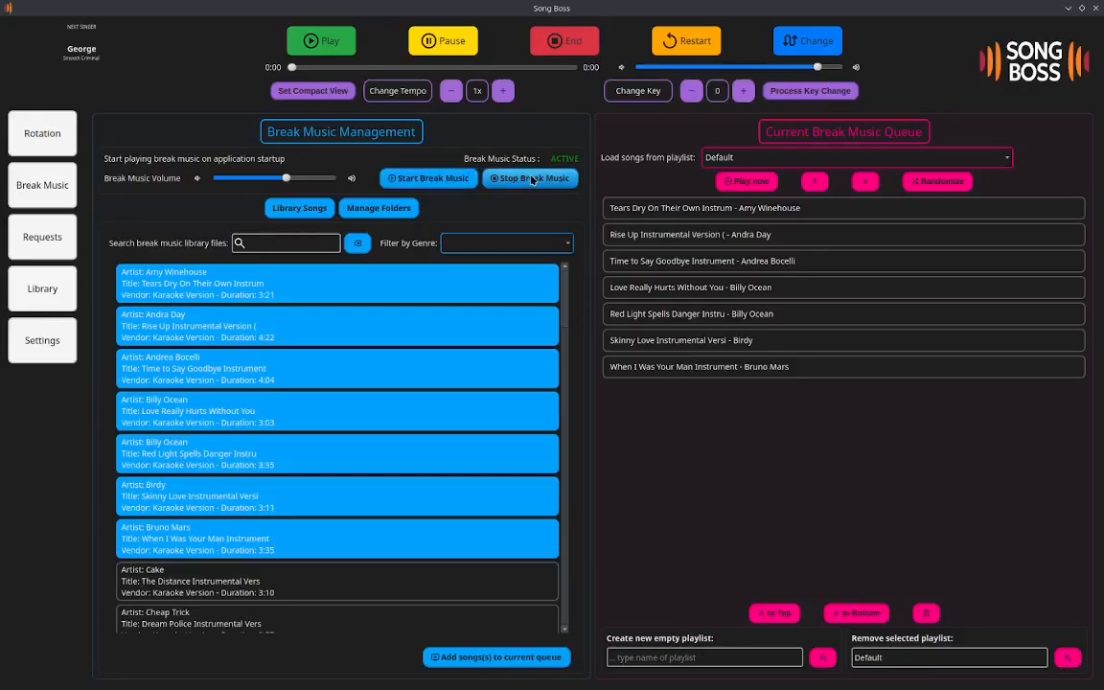
{"action": "left_click", "coordinate": [533, 181]}
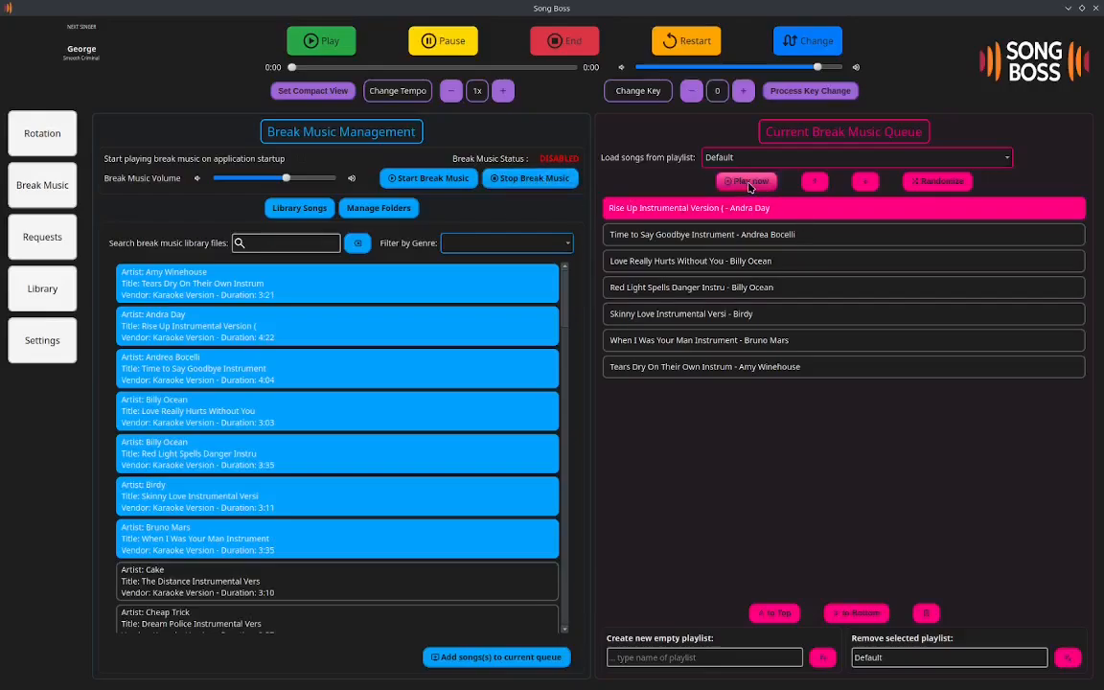
{"action": "left_click", "coordinate": [546, 181]}
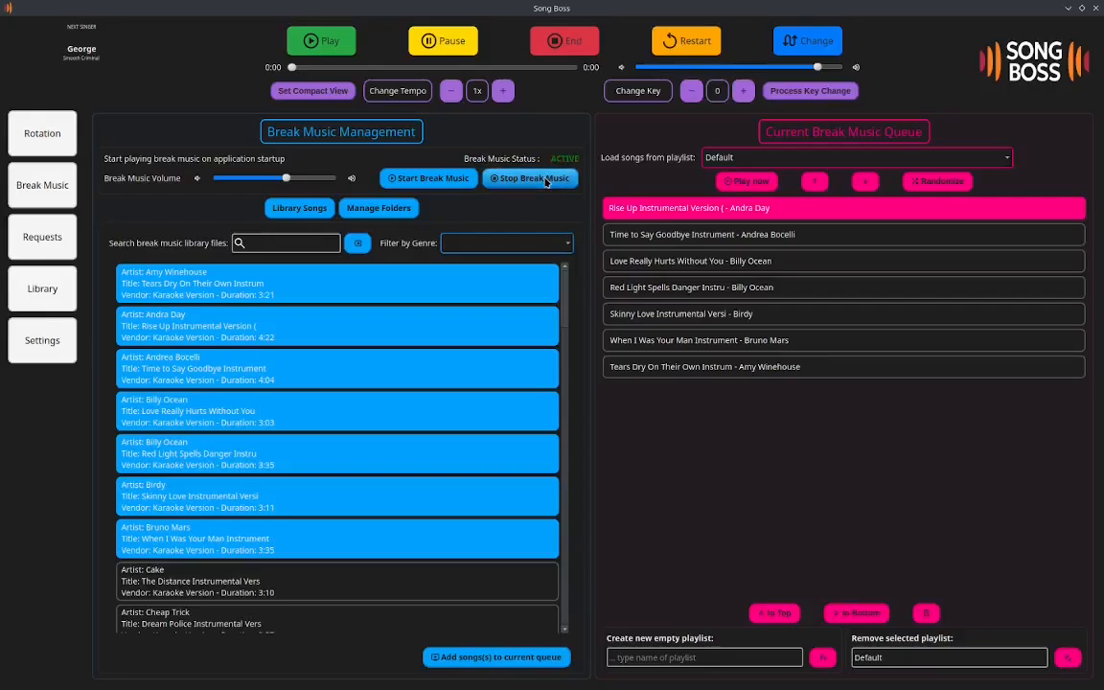
{"action": "left_click", "coordinate": [747, 182]}
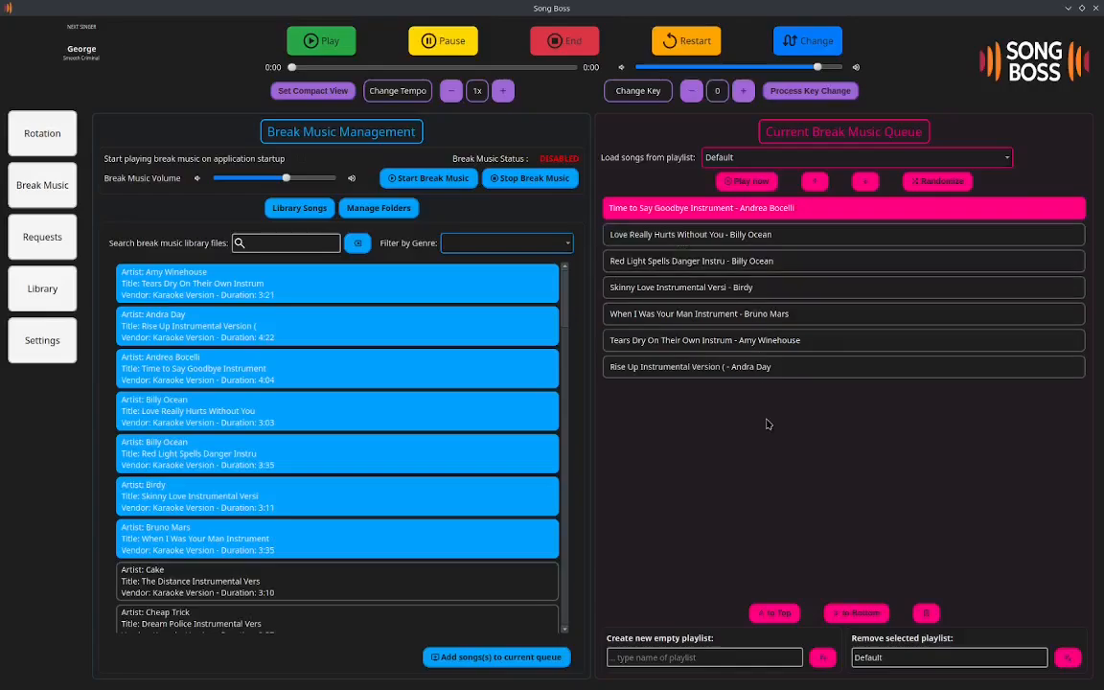
Create an empty break music playlist named Country and load it into the current queue.
{"action": "left_click", "coordinate": [699, 657]}
{"action": "type", "text": "Country"}
{"action": "key", "text": "Return"}
{"action": "left_click", "coordinate": [769, 161]}
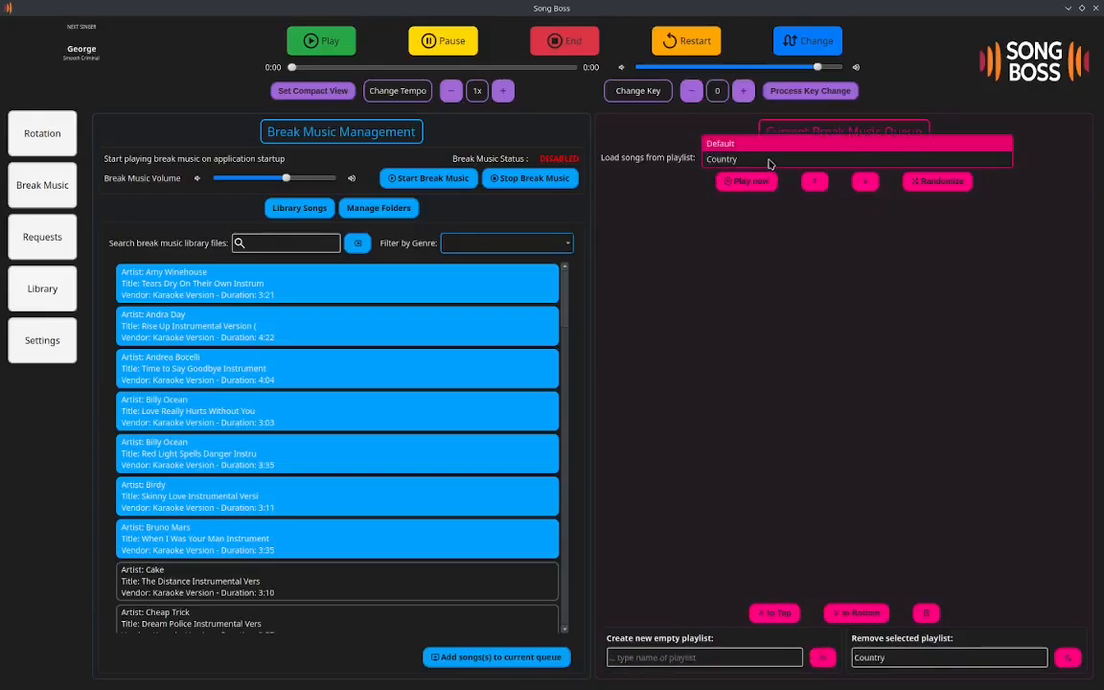
{"action": "left_click", "coordinate": [739, 144]}
{"action": "left_click", "coordinate": [765, 163]}
{"action": "left_click", "coordinate": [765, 175]}
Add "I've Got You Under My Skin", "You've Got a Friend in Me" and "Last Night" to the Country playlist.
{"action": "scroll", "coordinate": [458, 439], "scroll_direction": "down", "scroll_amount": 10}
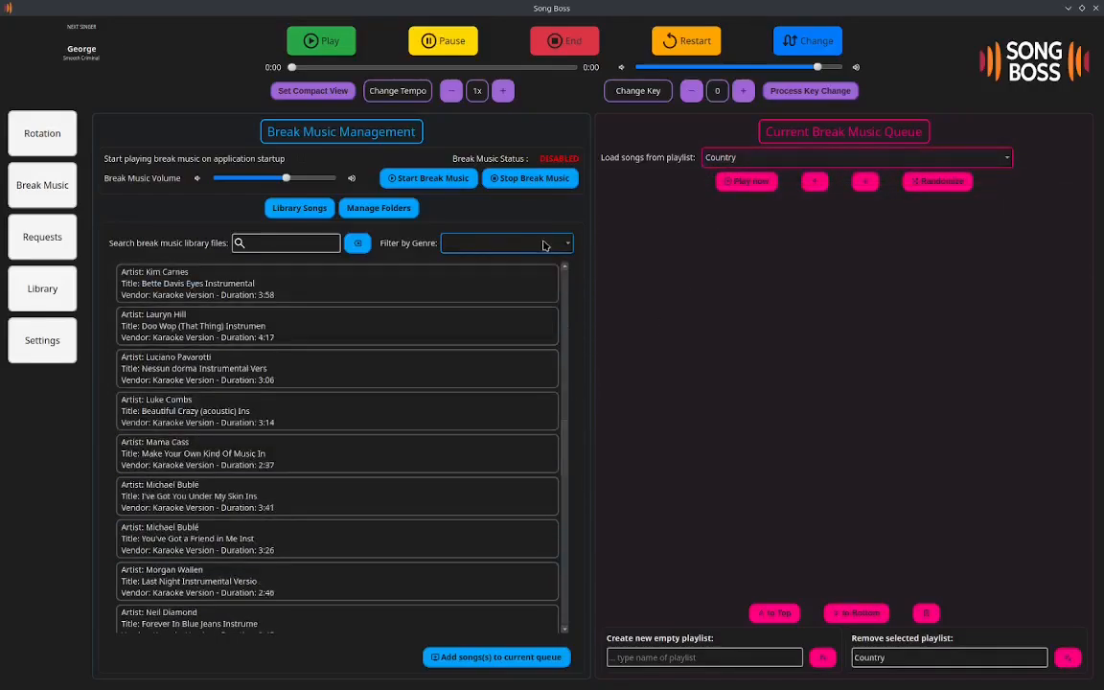
{"action": "left_click", "coordinate": [364, 494]}
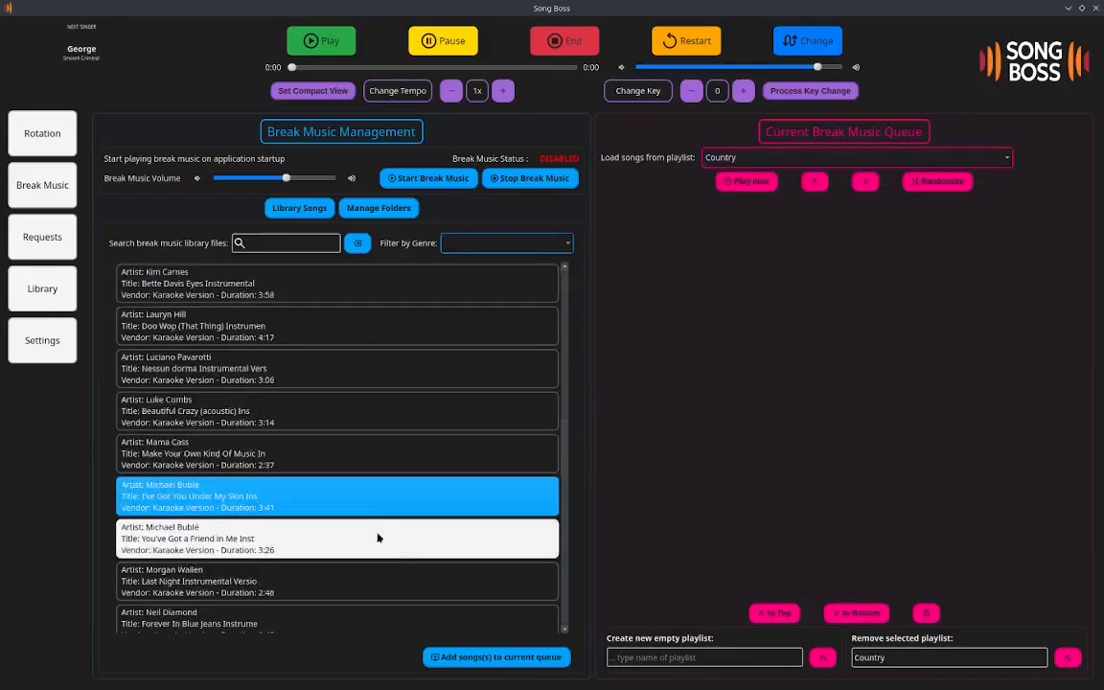
{"action": "left_click", "coordinate": [375, 584], "text": "shift"}
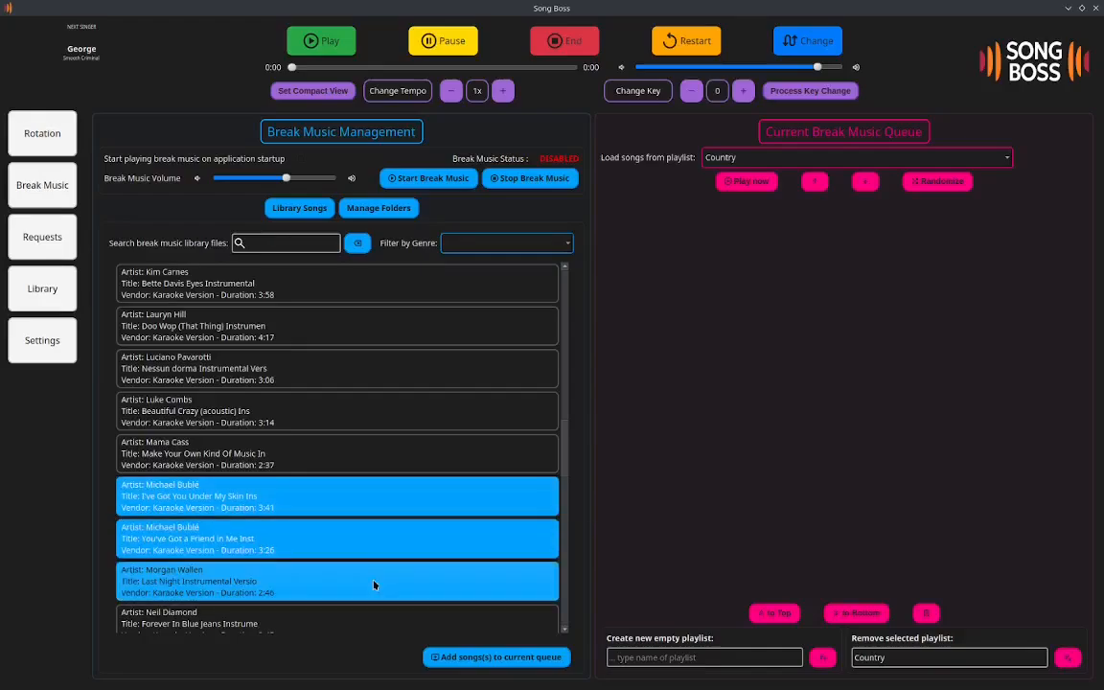
{"action": "left_click", "coordinate": [465, 657]}
Switch the break music queue between the Country and Default playlists, finishing with Default loaded.
{"action": "left_click", "coordinate": [801, 161]}
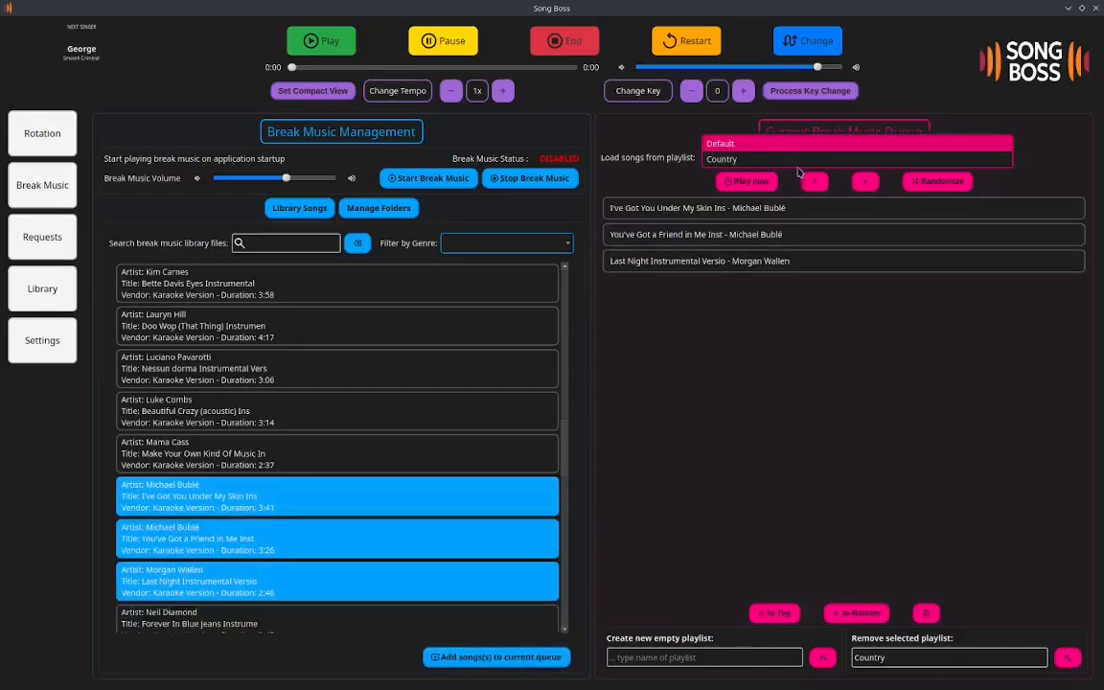
{"action": "left_click", "coordinate": [756, 159]}
{"action": "left_click", "coordinate": [762, 155]}
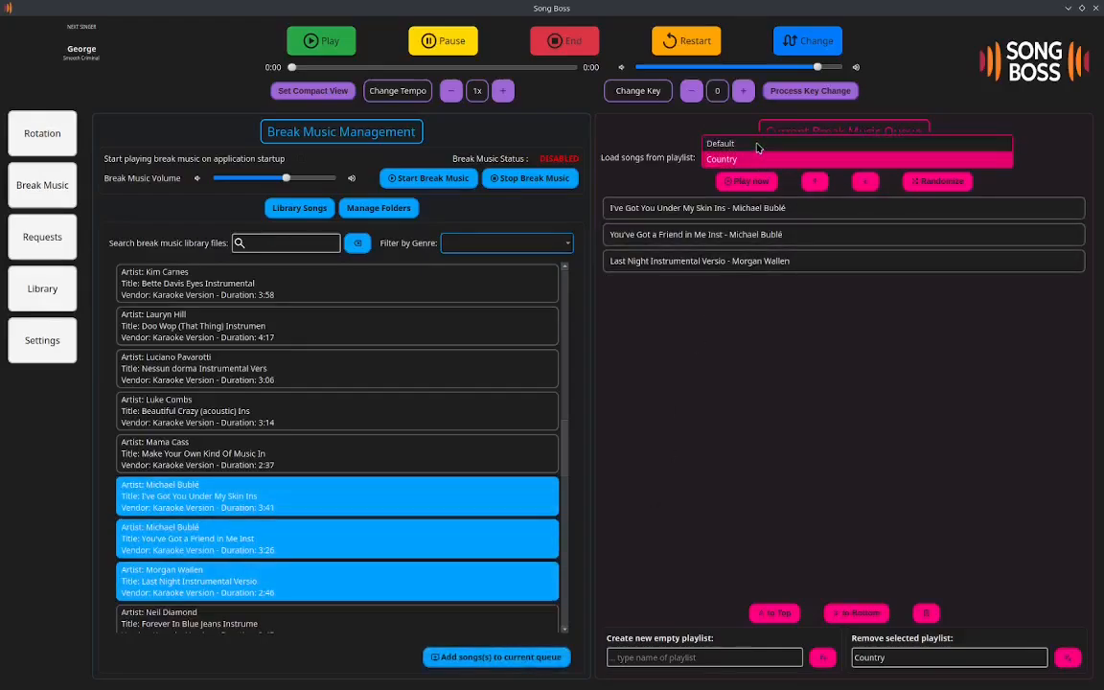
{"action": "left_click", "coordinate": [740, 144]}
{"action": "left_click", "coordinate": [752, 158]}
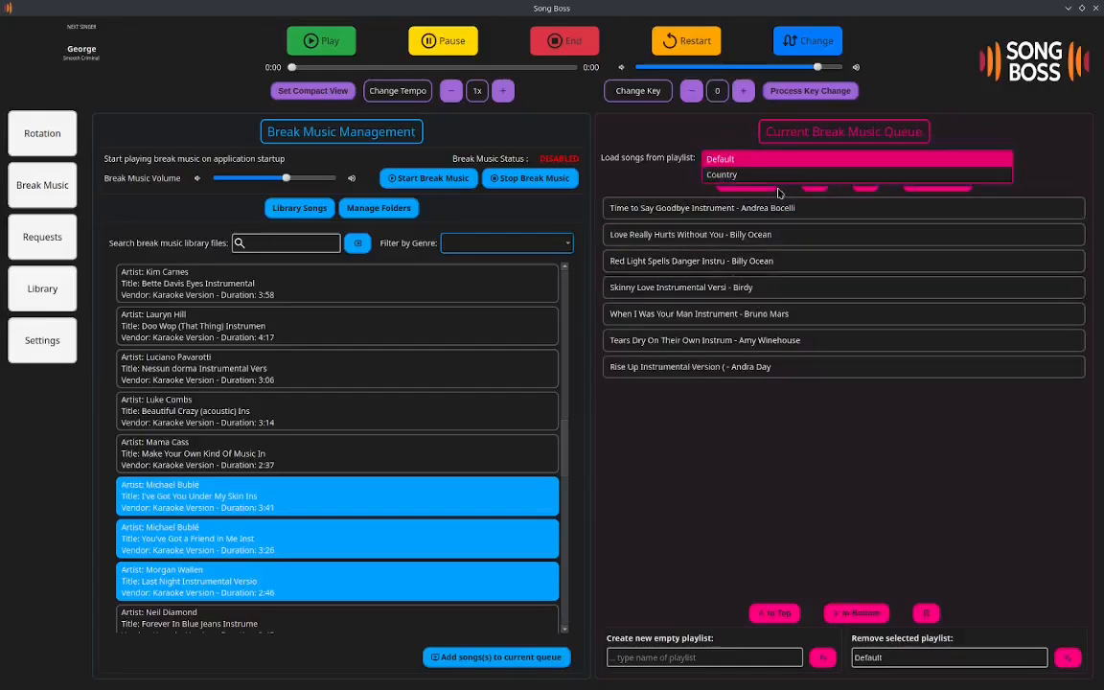
{"action": "left_click", "coordinate": [738, 172]}
{"action": "left_click", "coordinate": [793, 159]}
{"action": "left_click", "coordinate": [757, 144]}
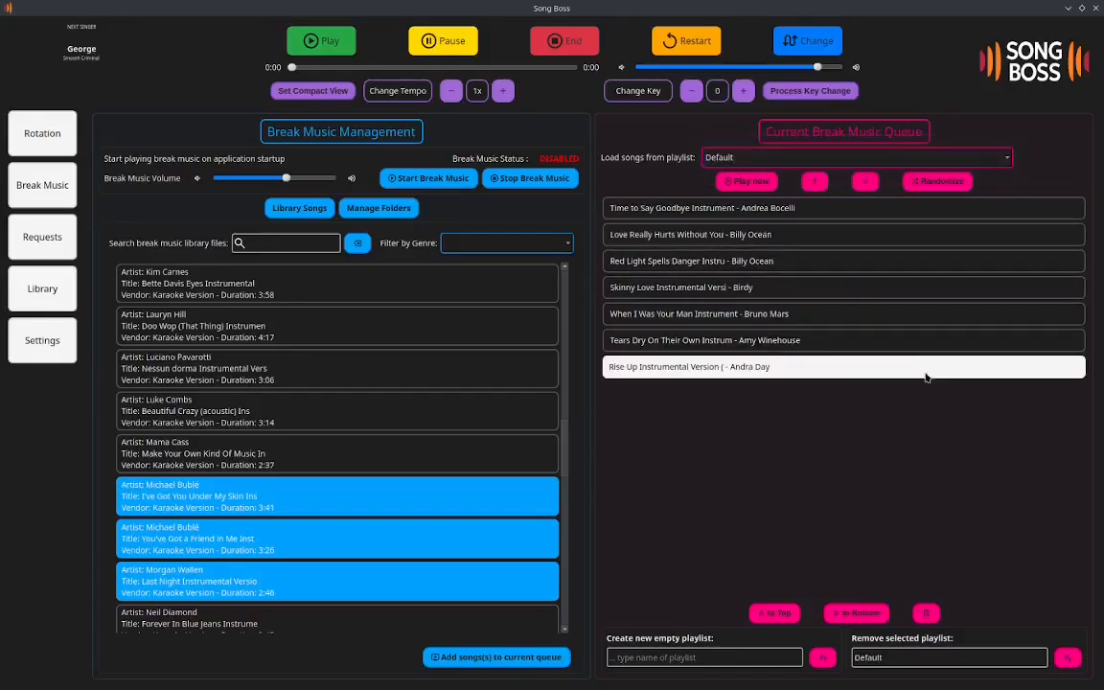
Randomize the Default break music queue and move "Time to Say Goodbye" up one place.
{"action": "left_click", "coordinate": [937, 181]}
{"action": "left_click", "coordinate": [815, 287]}
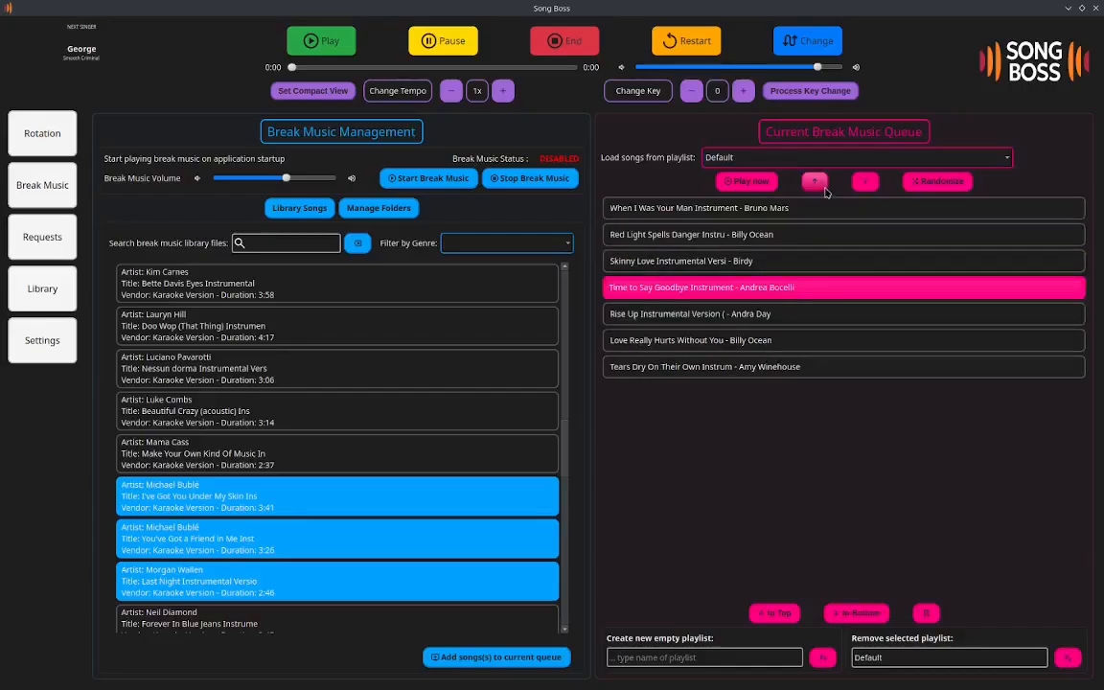
{"action": "left_click", "coordinate": [814, 181]}
Send "Love Really Hurts Without You" to the top of the upcoming break songs.
{"action": "left_click", "coordinate": [753, 341]}
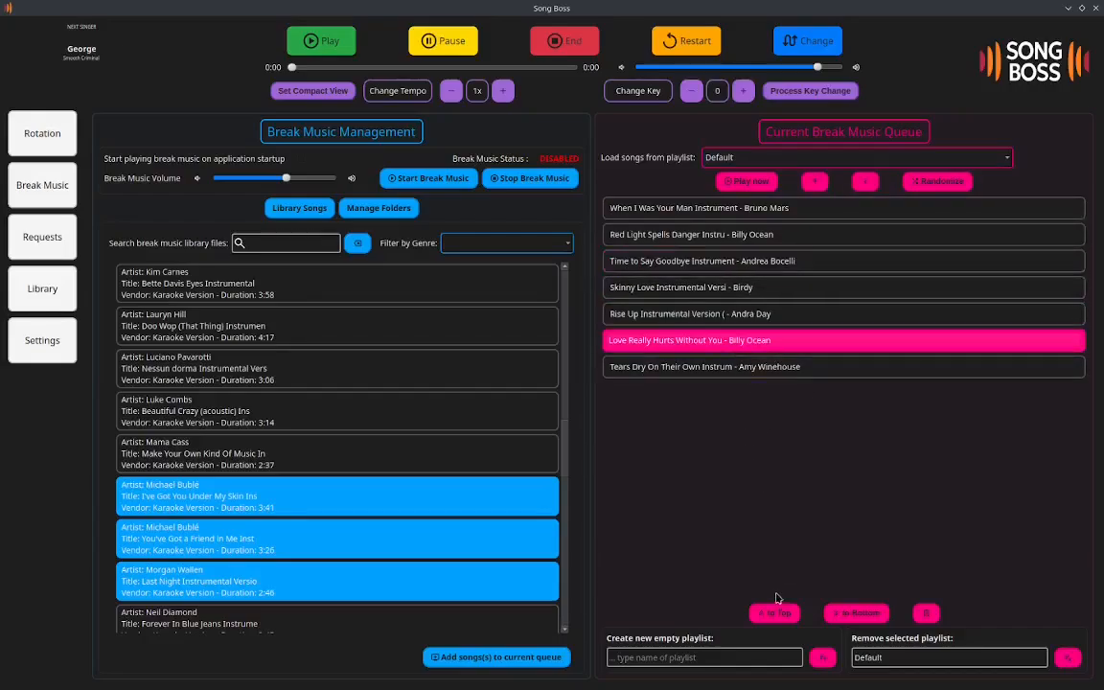
{"action": "left_click", "coordinate": [787, 614]}
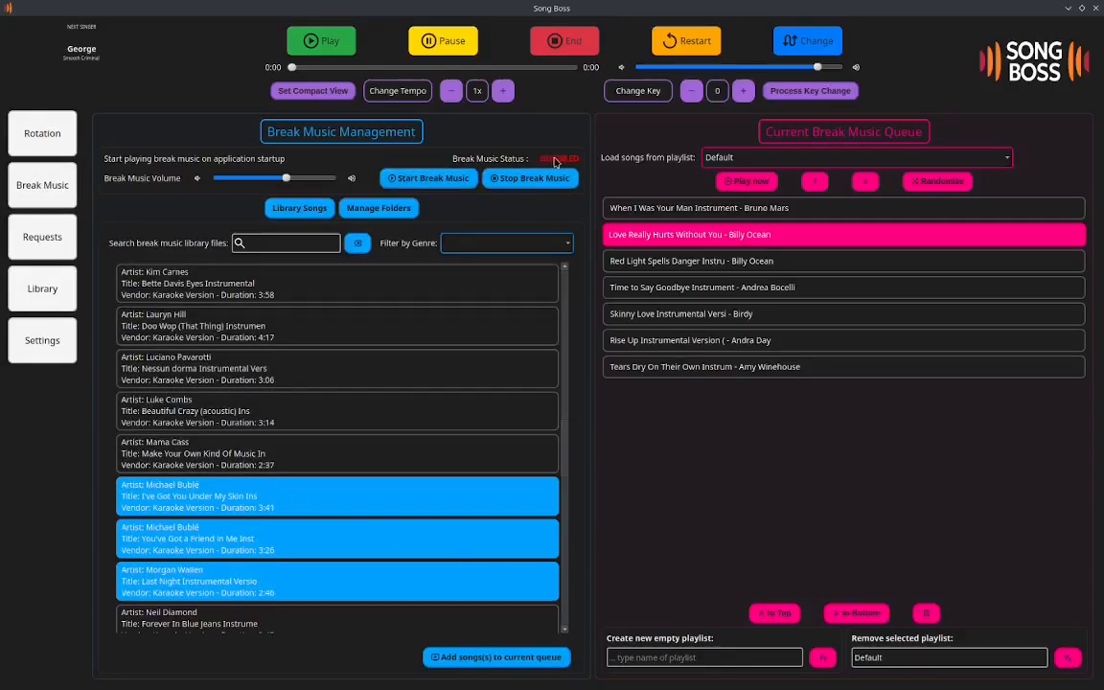
Review the rotation, break music and settings pages, then examine the incoming requests page and its options for adding songs to singers.
{"action": "left_click", "coordinate": [40, 132]}
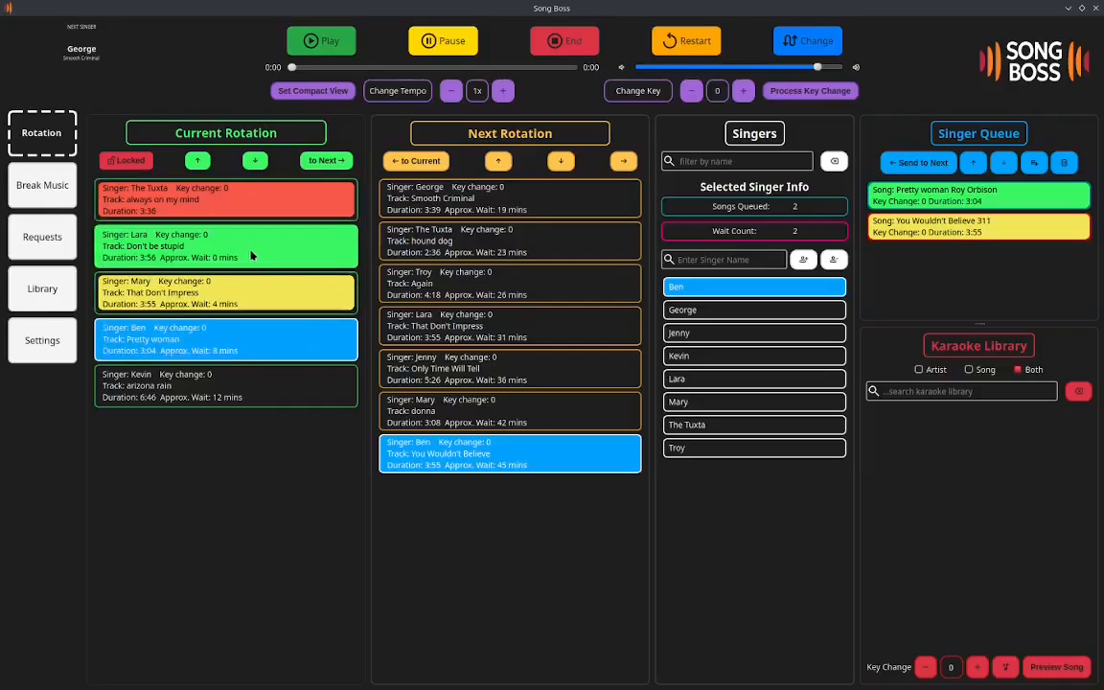
{"action": "left_click", "coordinate": [54, 199]}
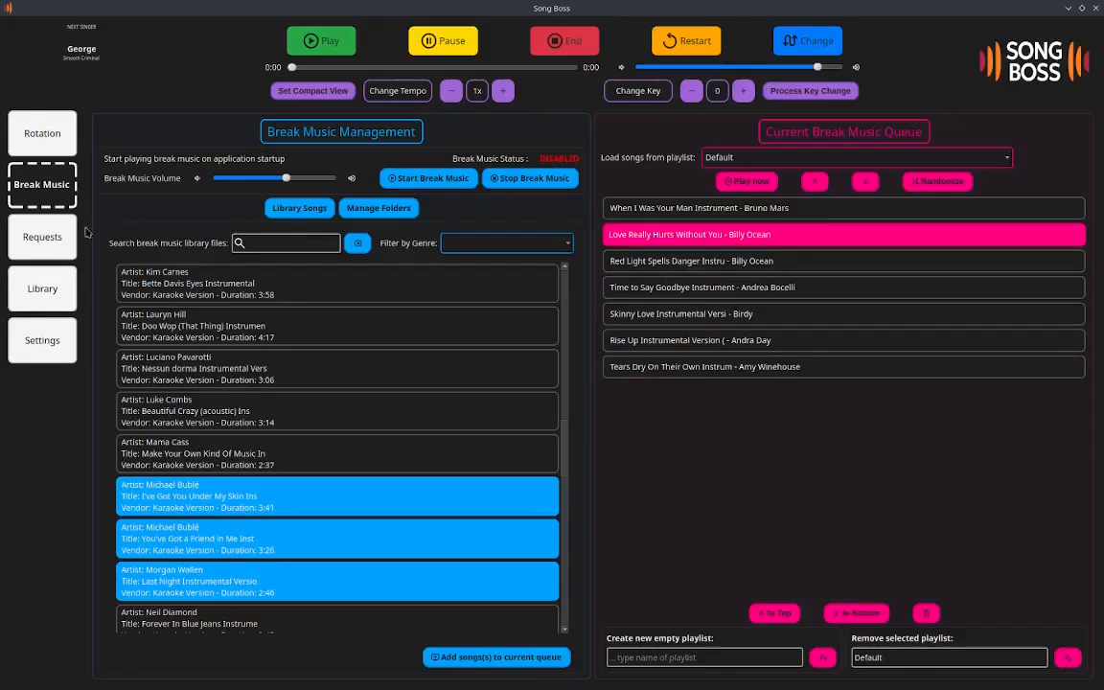
{"action": "left_click", "coordinate": [41, 340]}
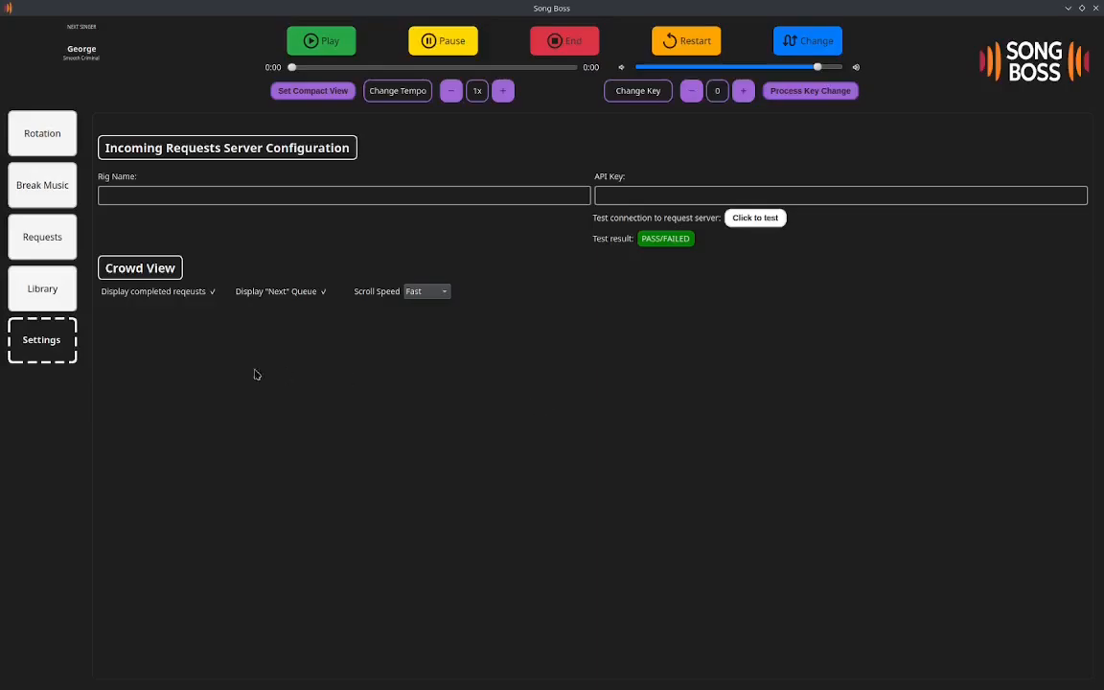
{"action": "left_click", "coordinate": [46, 284]}
{"action": "left_click", "coordinate": [45, 240]}
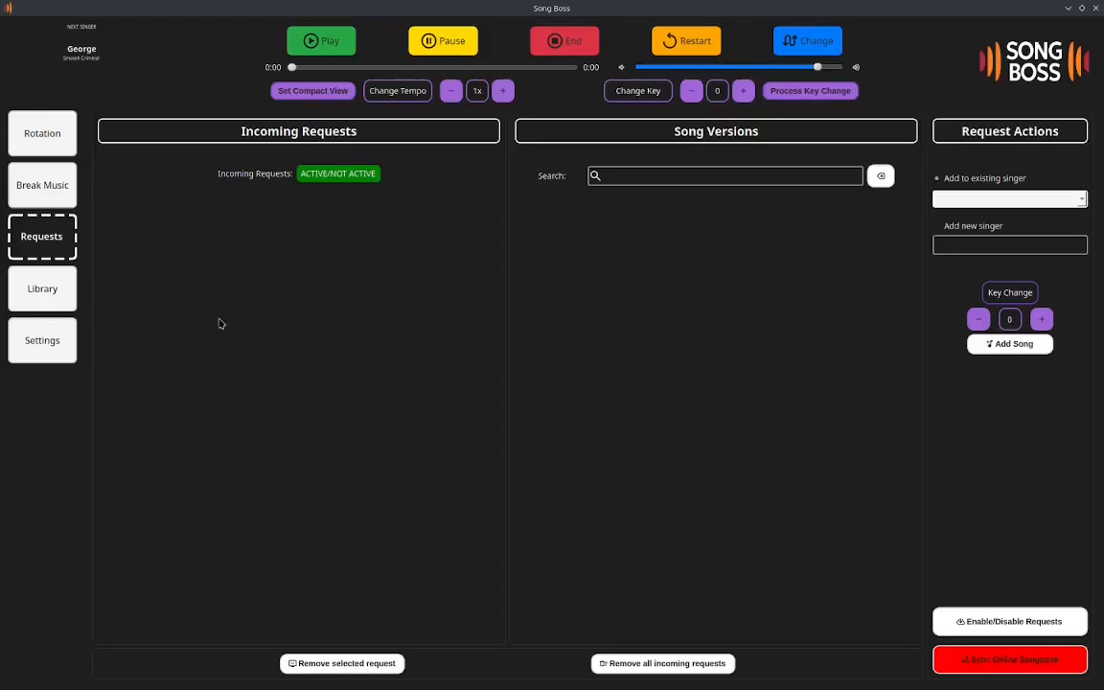
{"action": "left_click", "coordinate": [294, 217]}
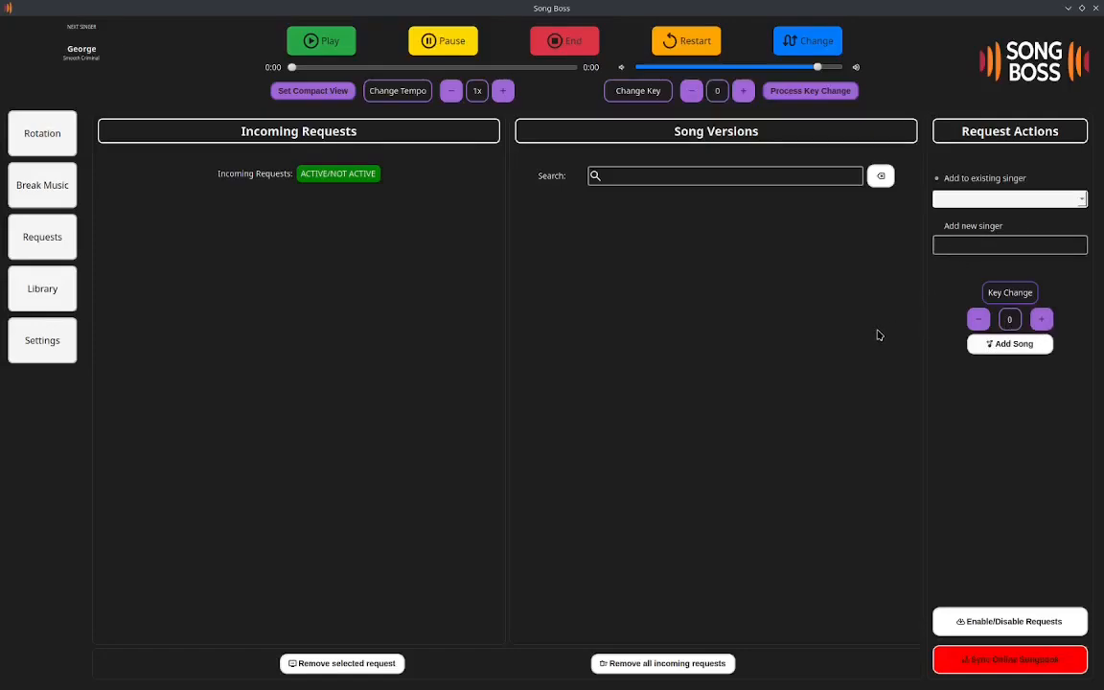
{"action": "left_click", "coordinate": [968, 243]}
{"action": "left_click", "coordinate": [1007, 347]}
Examine the request server's Rig Name and API Key fields in the settings, then return to the incoming requests page.
{"action": "left_click", "coordinate": [35, 300]}
{"action": "left_click", "coordinate": [44, 331]}
{"action": "left_click", "coordinate": [613, 195]}
{"action": "left_click", "coordinate": [461, 190]}
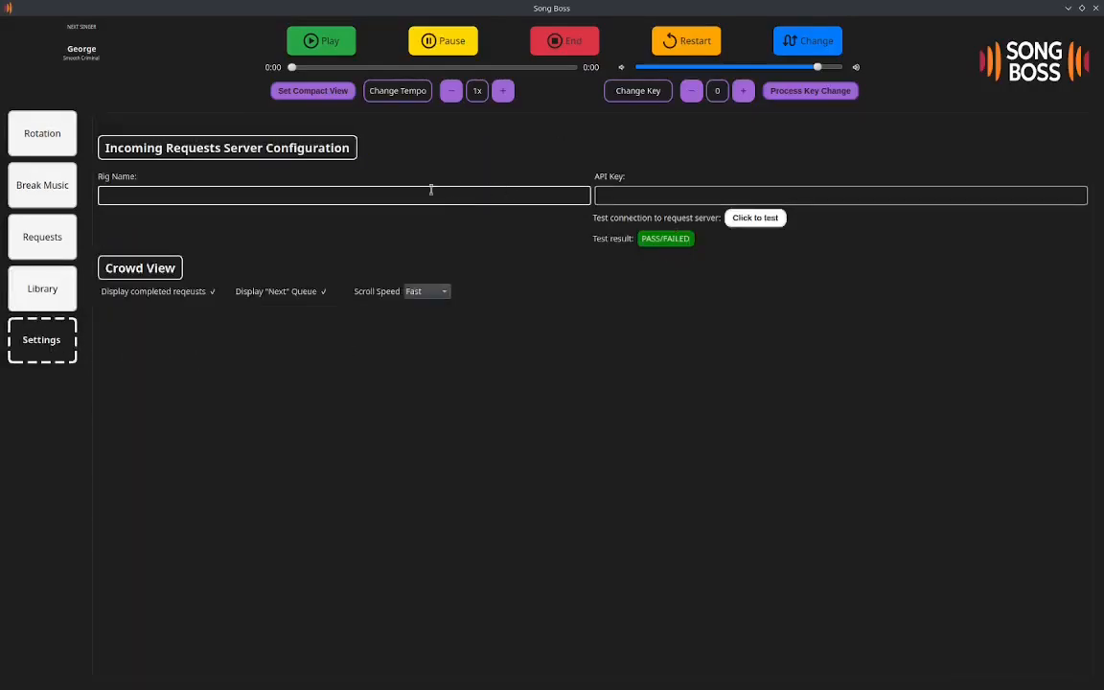
{"action": "left_click", "coordinate": [638, 195]}
{"action": "left_click", "coordinate": [44, 282]}
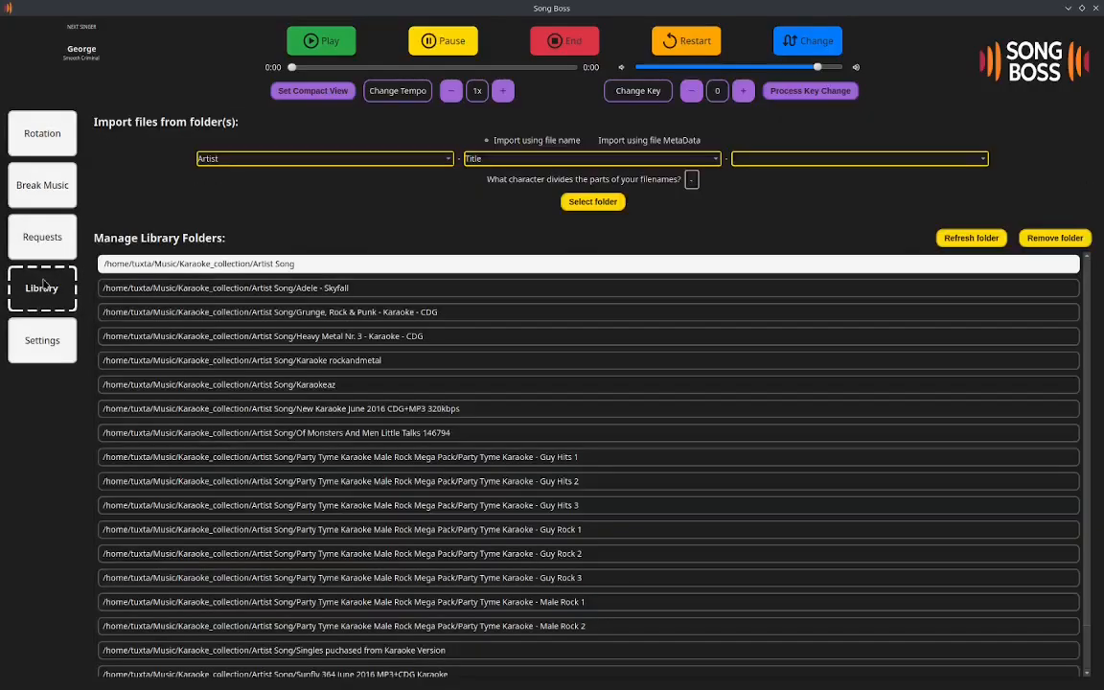
{"action": "left_click", "coordinate": [42, 236]}
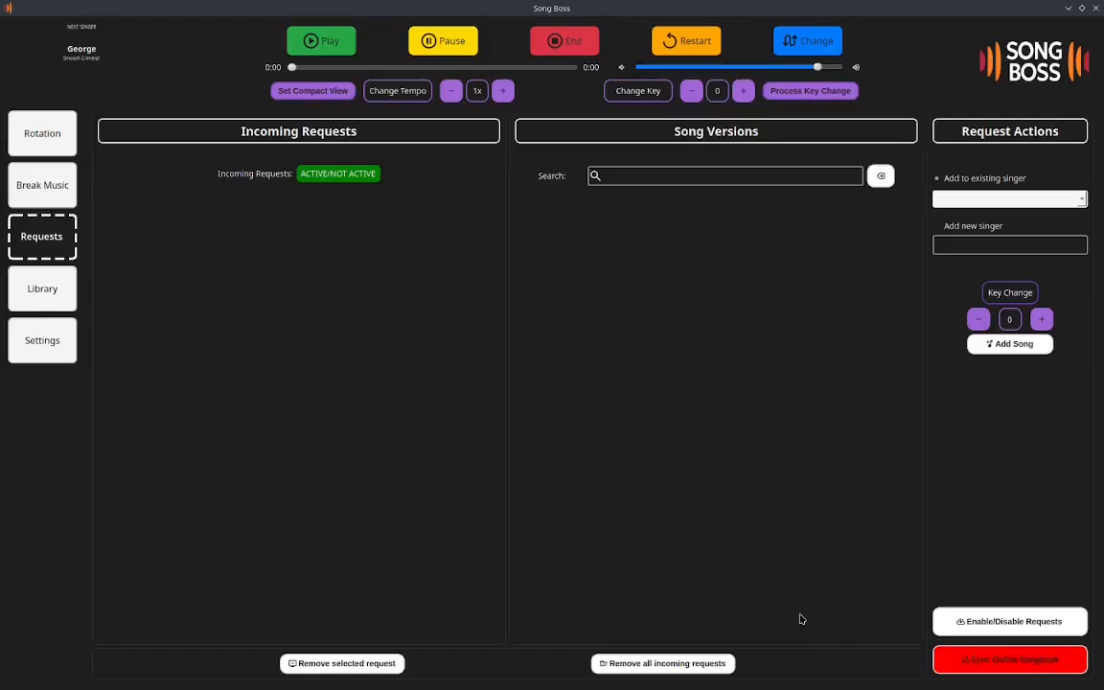
Raise the key of the "hound dog" entry in the next rotation to 1, process the key change, and check the singer's queue.
{"action": "left_click", "coordinate": [41, 133]}
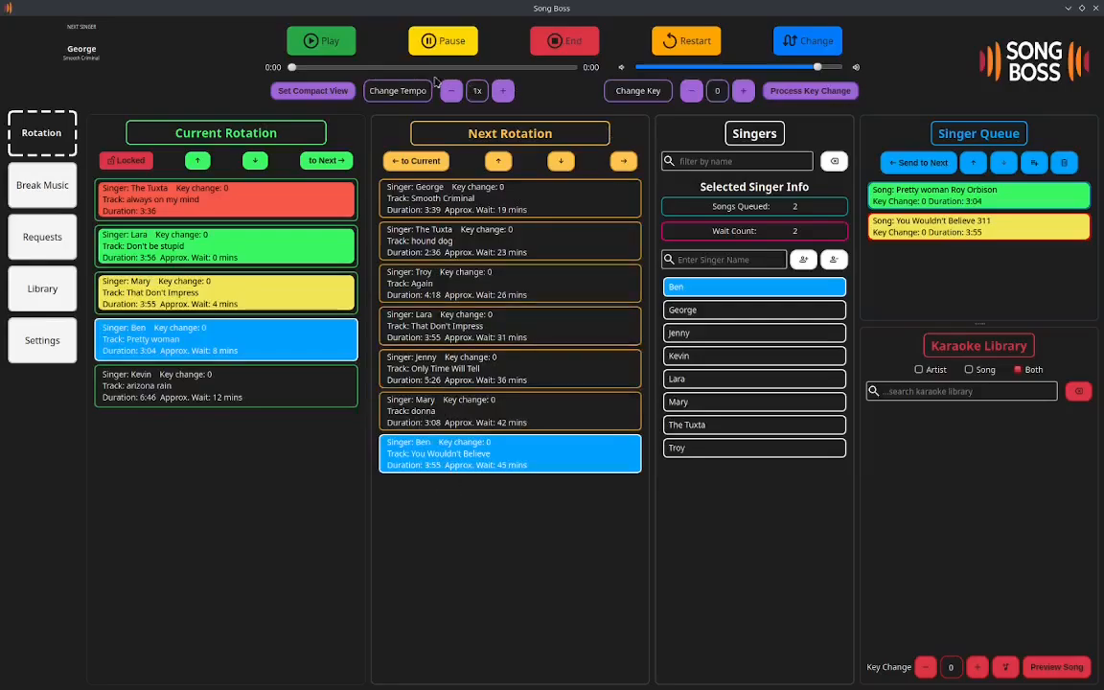
{"action": "left_click", "coordinate": [506, 242]}
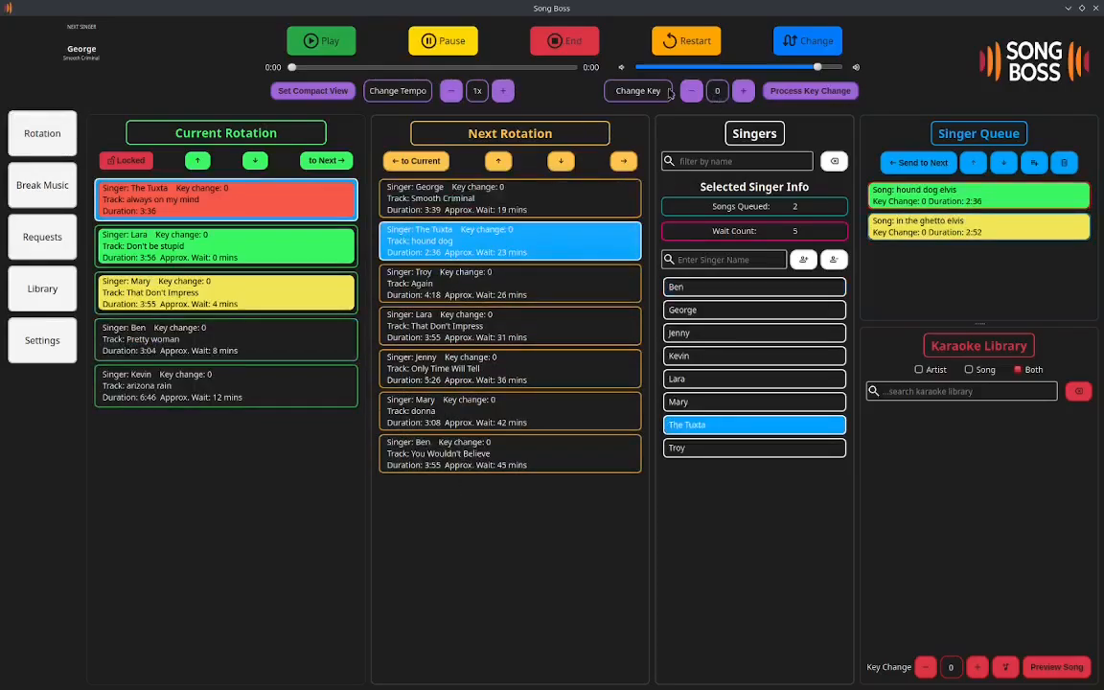
{"action": "left_click", "coordinate": [42, 230]}
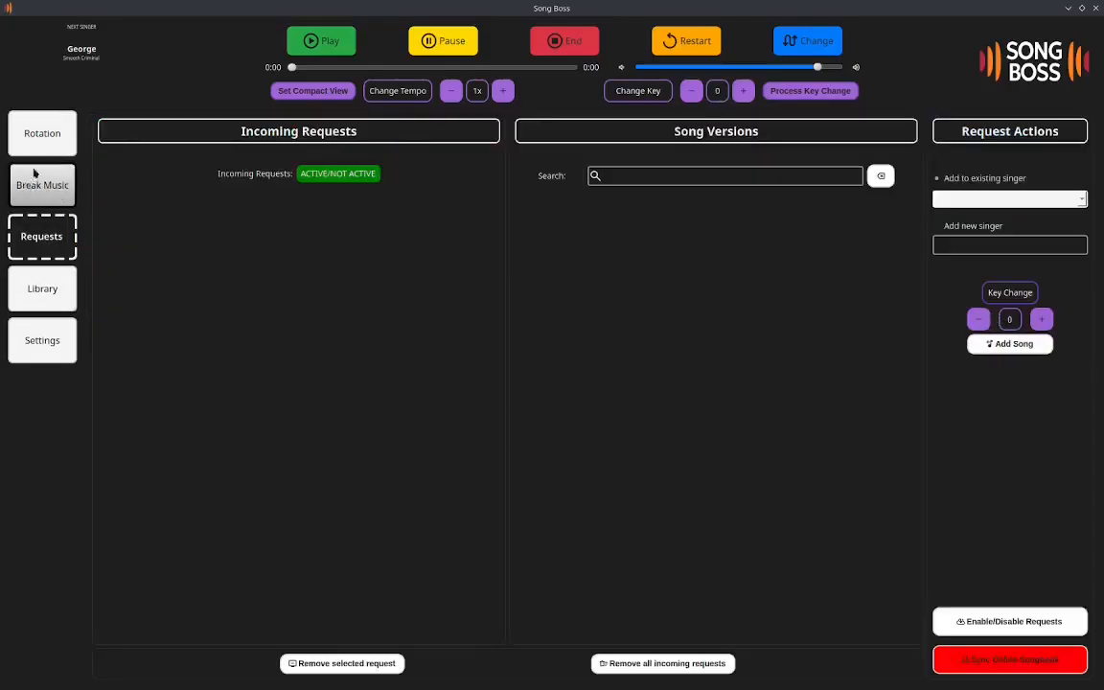
{"action": "left_click", "coordinate": [38, 137]}
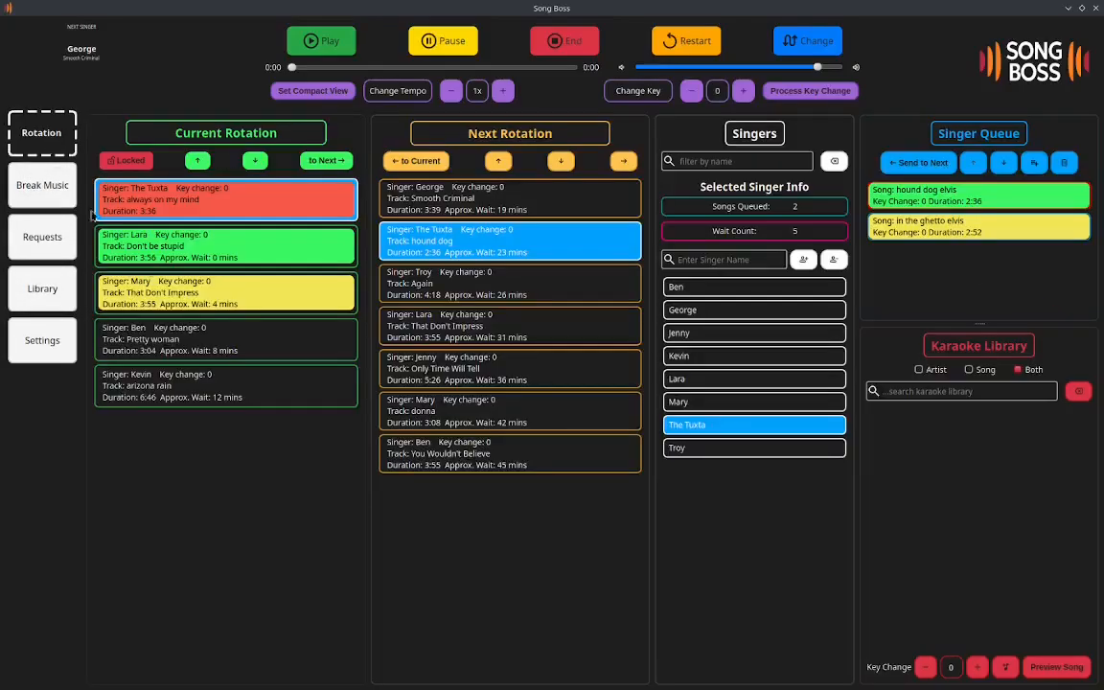
{"action": "left_click", "coordinate": [960, 391]}
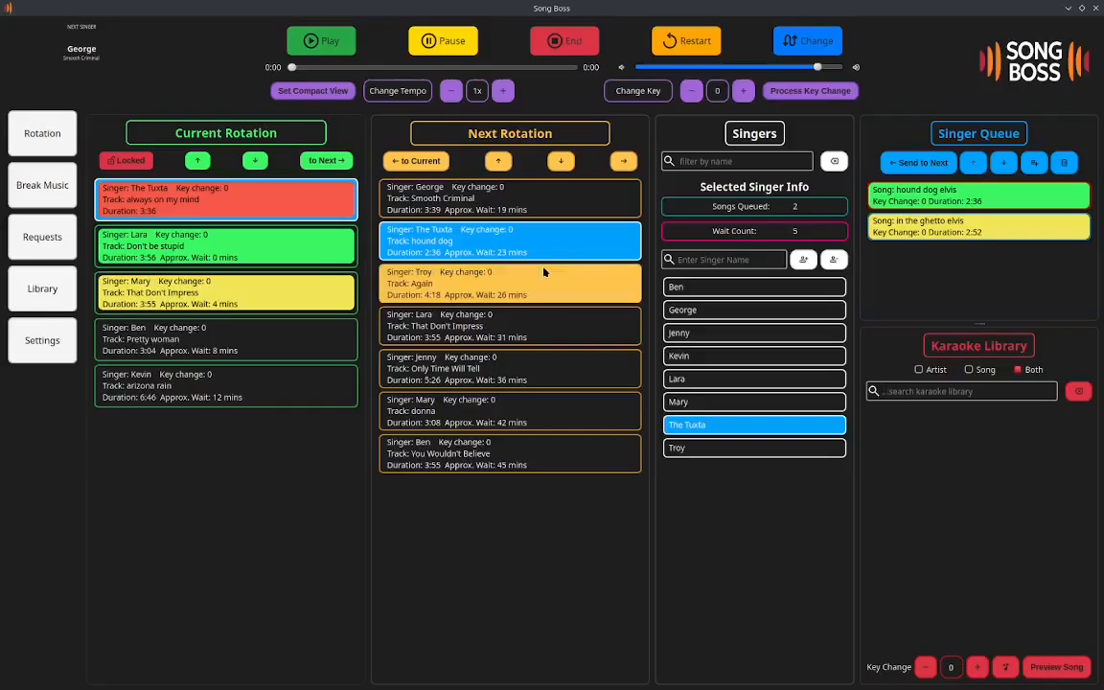
{"action": "left_click", "coordinate": [745, 92]}
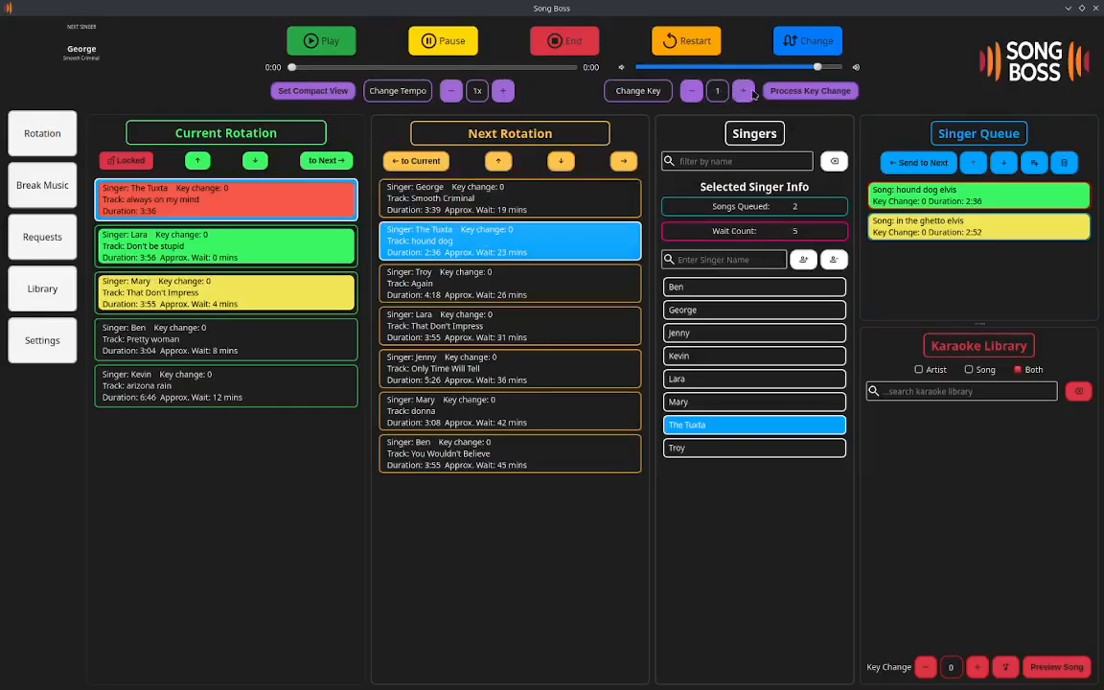
{"action": "left_click", "coordinate": [786, 95]}
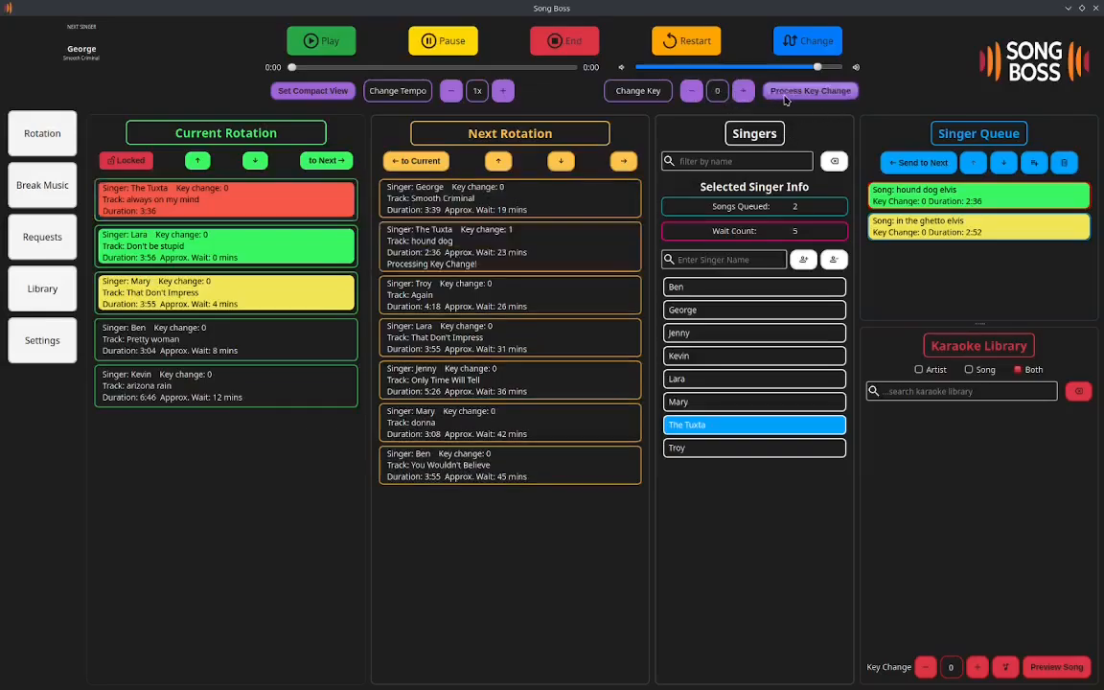
{"action": "left_click", "coordinate": [447, 269]}
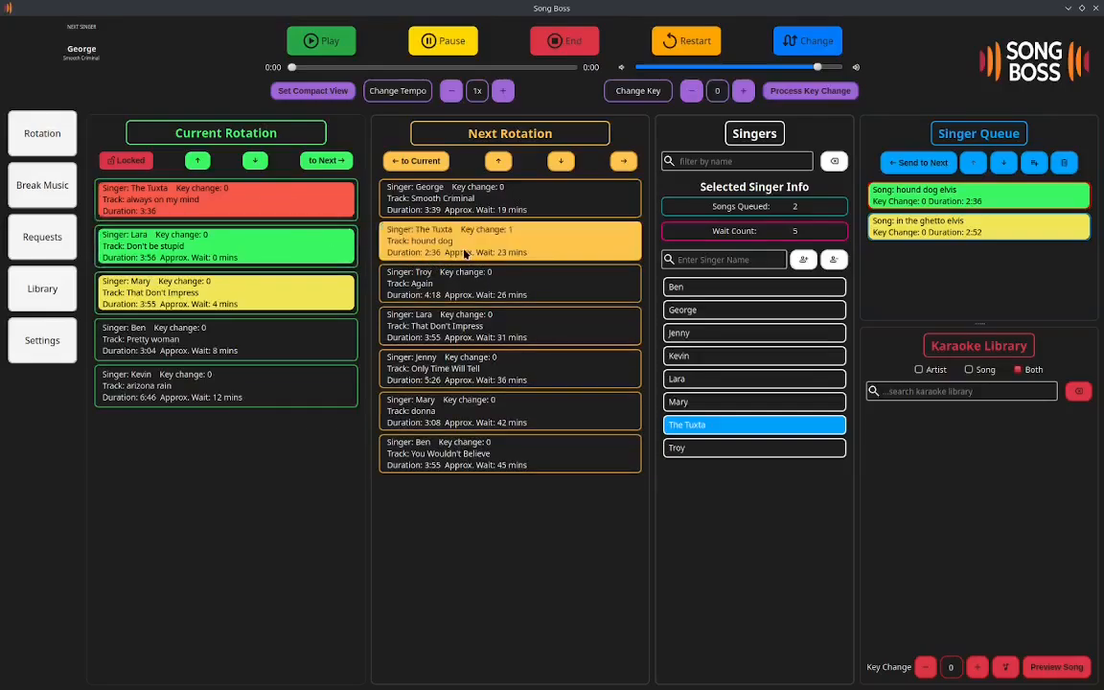
{"action": "left_click", "coordinate": [543, 246]}
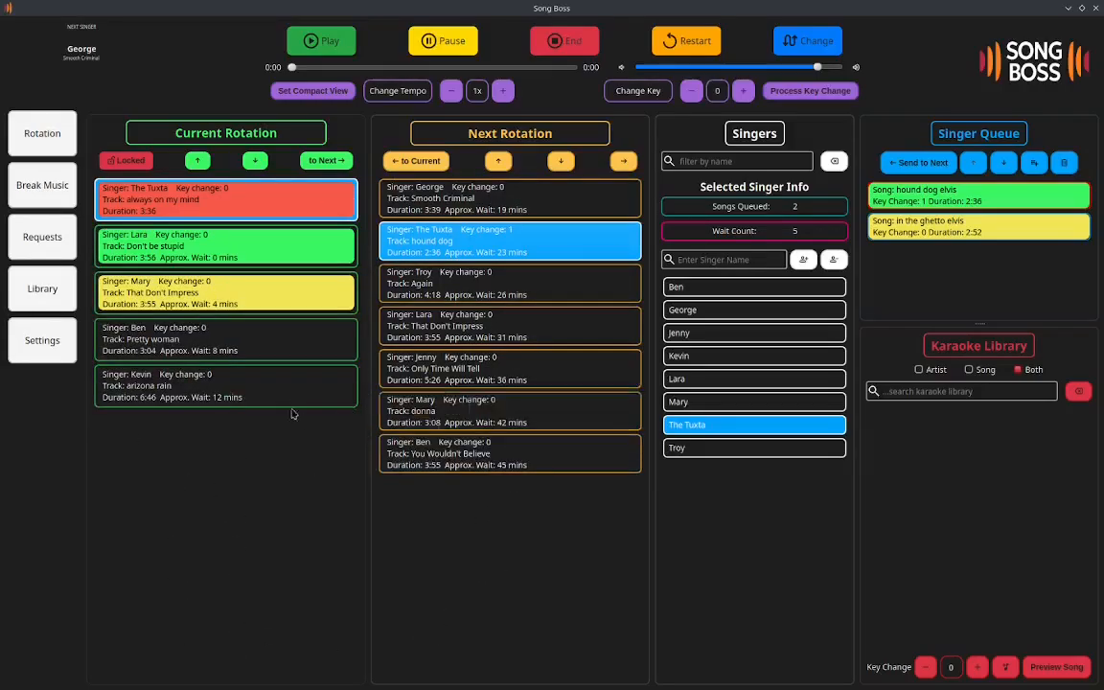
Switch the rotations to compact view and back to detailed, and view the queues of the "Pretty woman" and "donna" singers.
{"action": "left_click", "coordinate": [310, 92]}
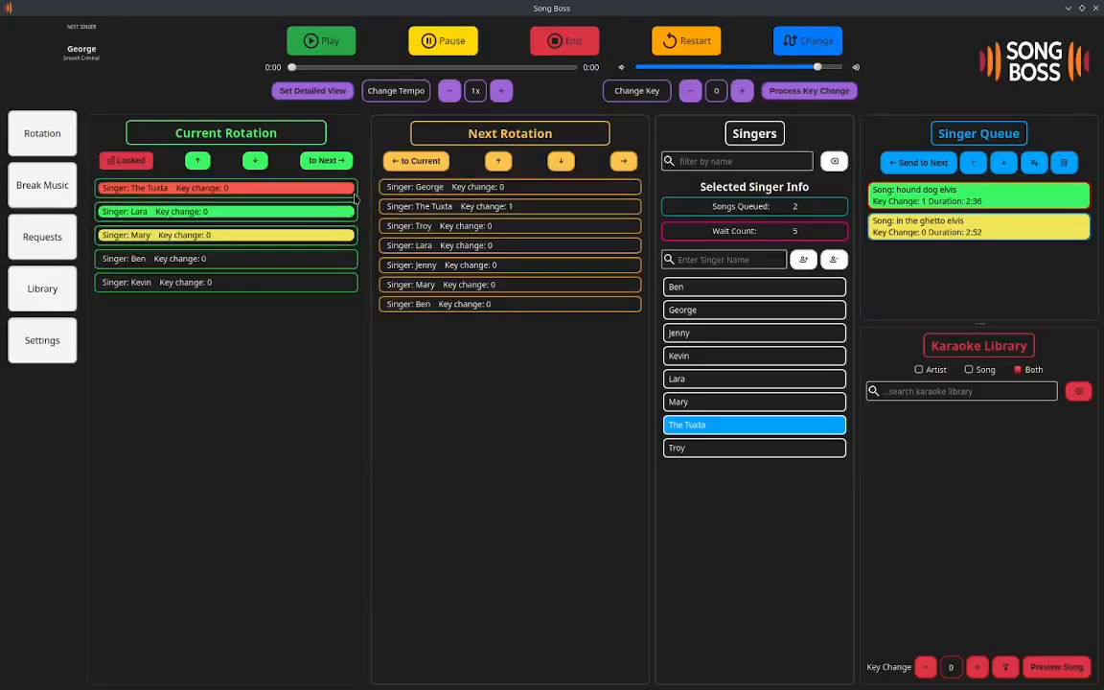
{"action": "left_click", "coordinate": [332, 93]}
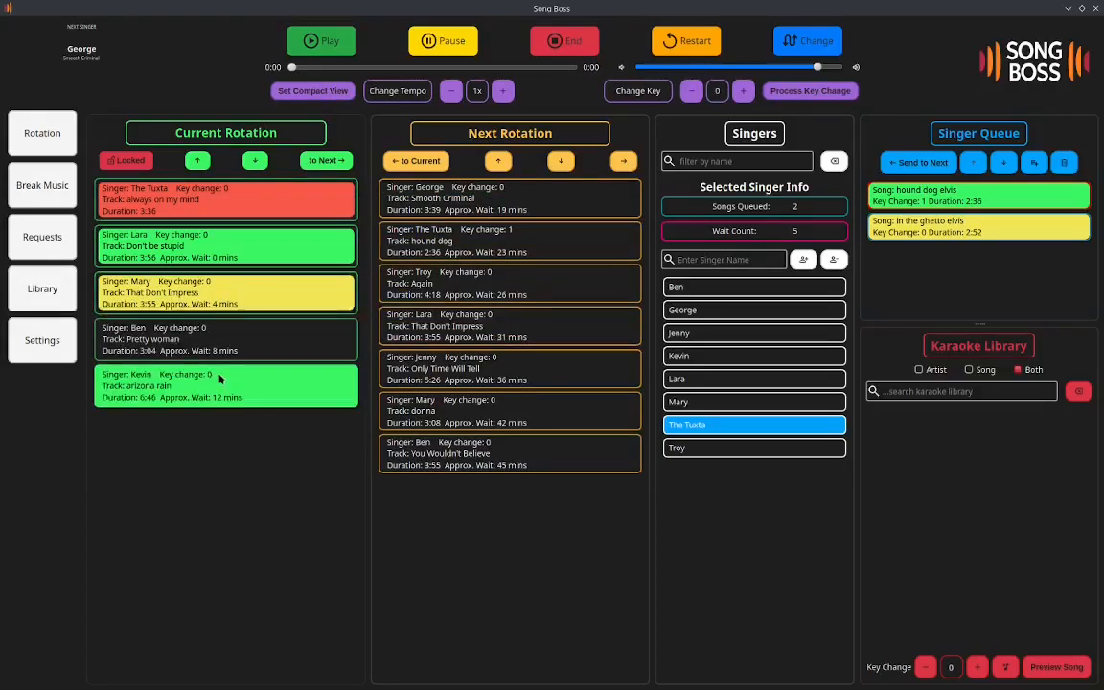
{"action": "left_click", "coordinate": [222, 340]}
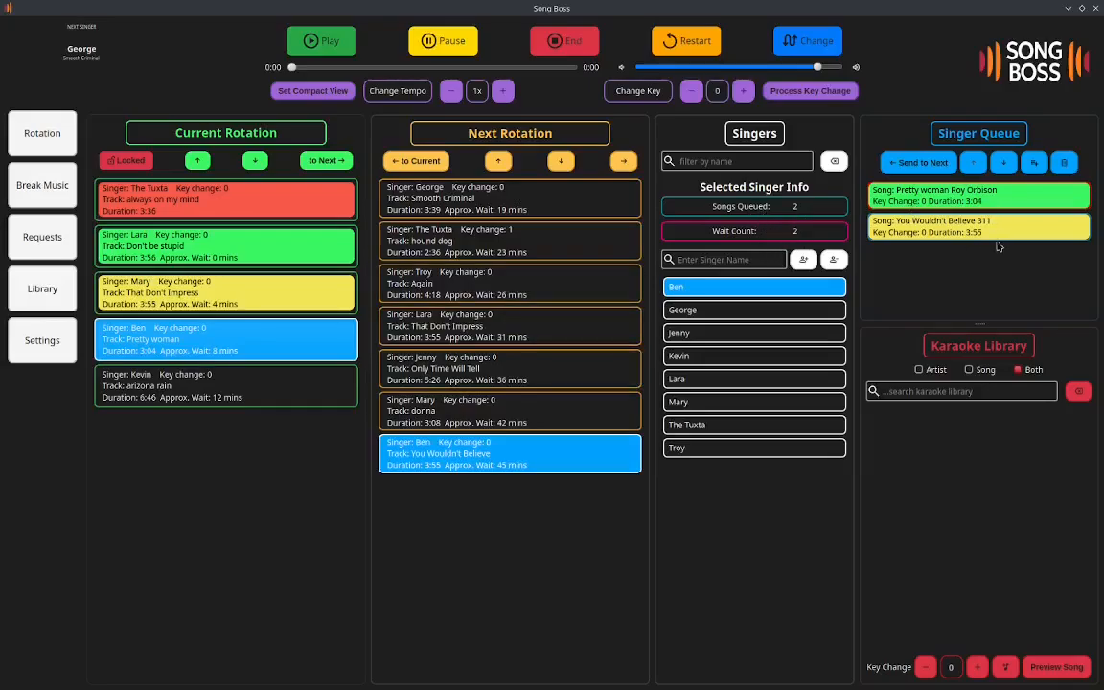
{"action": "left_click", "coordinate": [759, 402]}
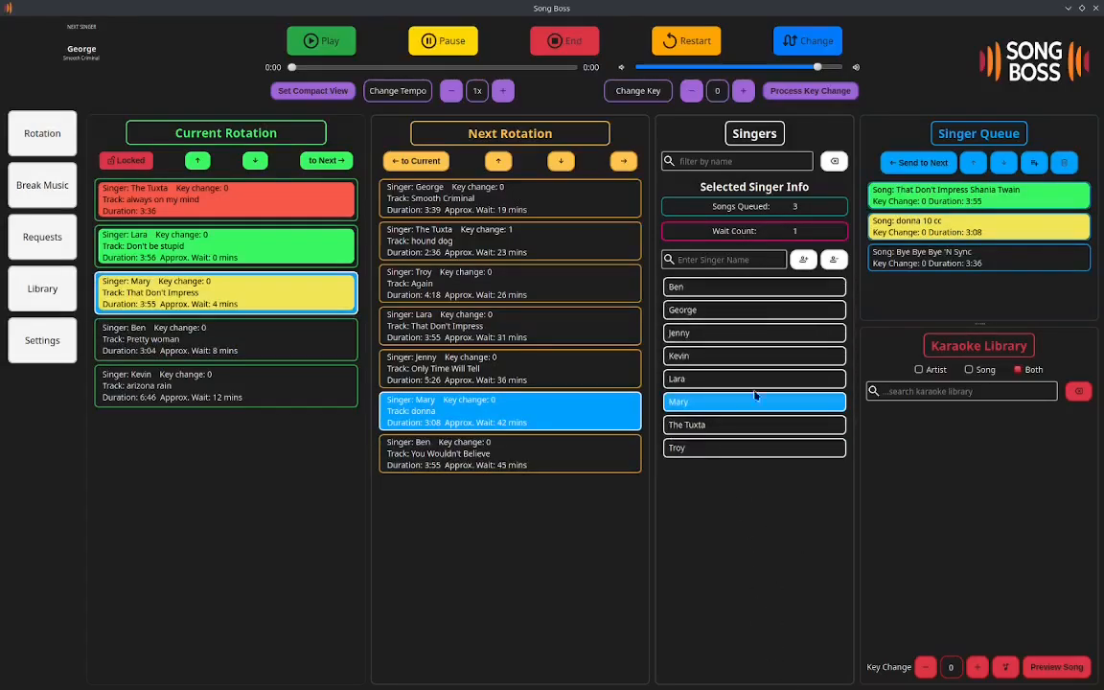
Filter the singers list by "Tux" and select the matching singer to view their queue and rotation entries.
{"action": "left_click", "coordinate": [741, 161]}
{"action": "type", "text": "Tux"}
{"action": "left_click", "coordinate": [751, 289]}
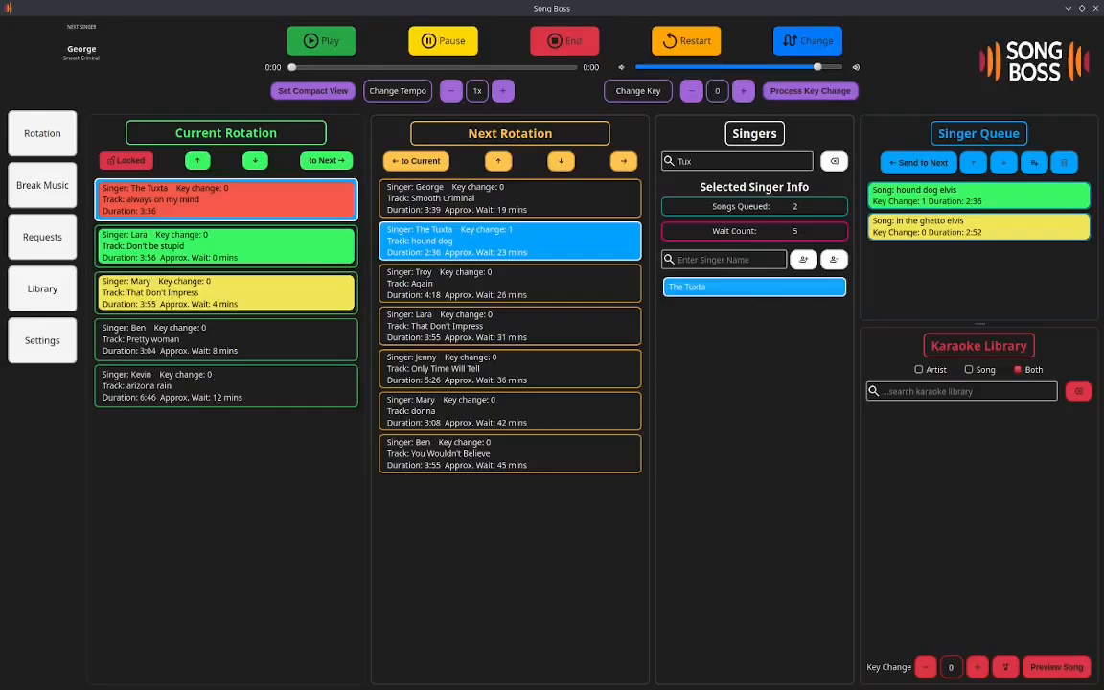
{"action": "mouse_move", "coordinate": [1103, 206]}
{"action": "left_mouse_down"}
{"action": "mouse_move", "coordinate": [737, 109]}
{"action": "mouse_move", "coordinate": [1103, 205]}
{"action": "left_mouse_up"}
{"action": "double_click", "coordinate": [698, 162]}
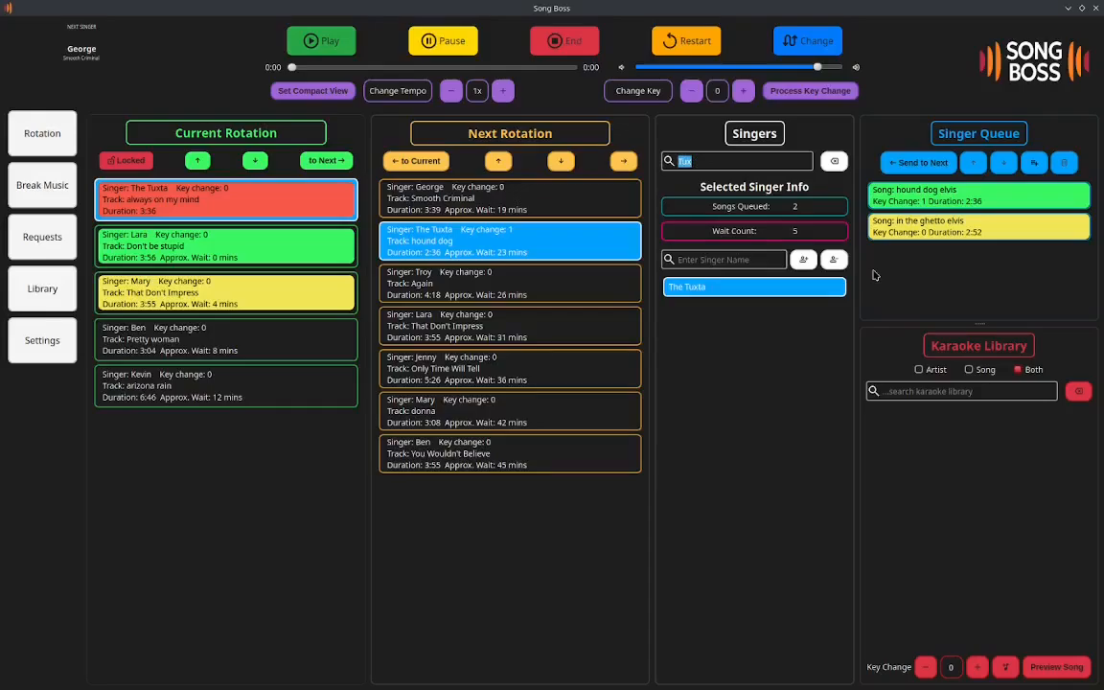
{"action": "left_click", "coordinate": [756, 294]}
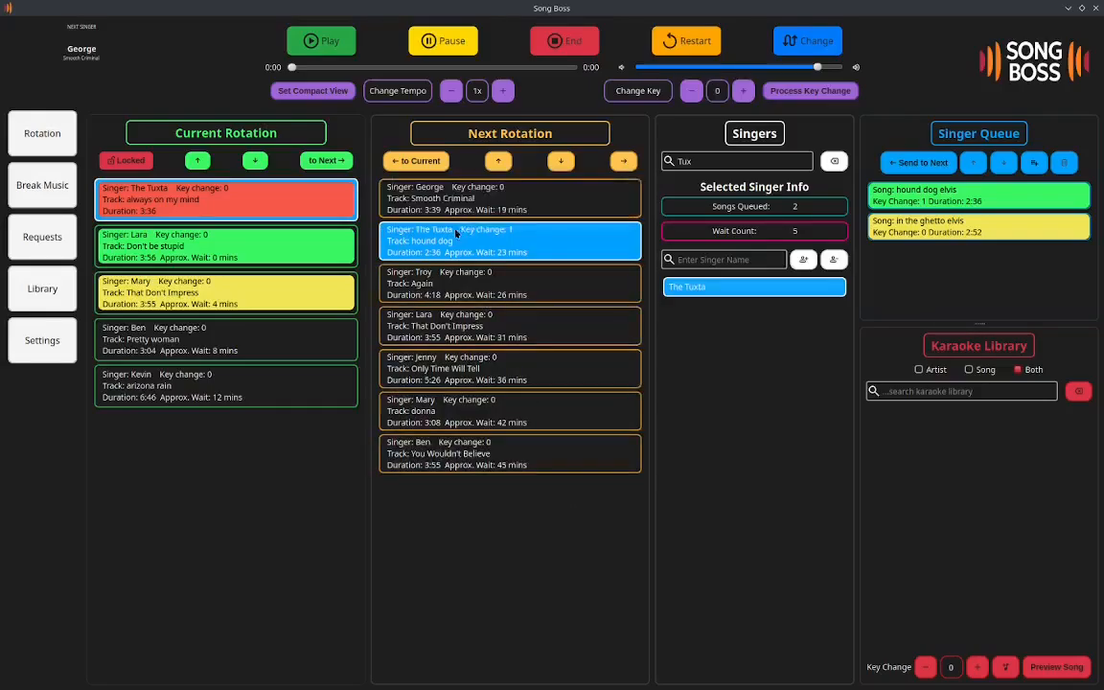
Select the "Smooth Criminal" entry in the next rotation and unlock the current rotation.
{"action": "left_click", "coordinate": [402, 184]}
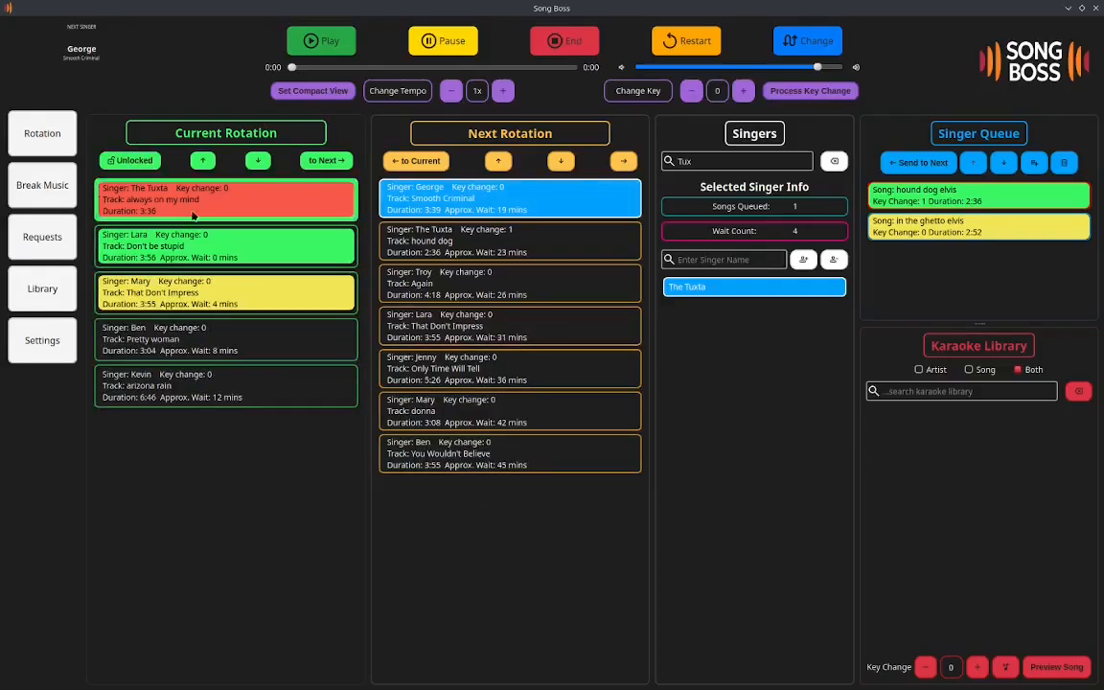
{"action": "left_click", "coordinate": [132, 161]}
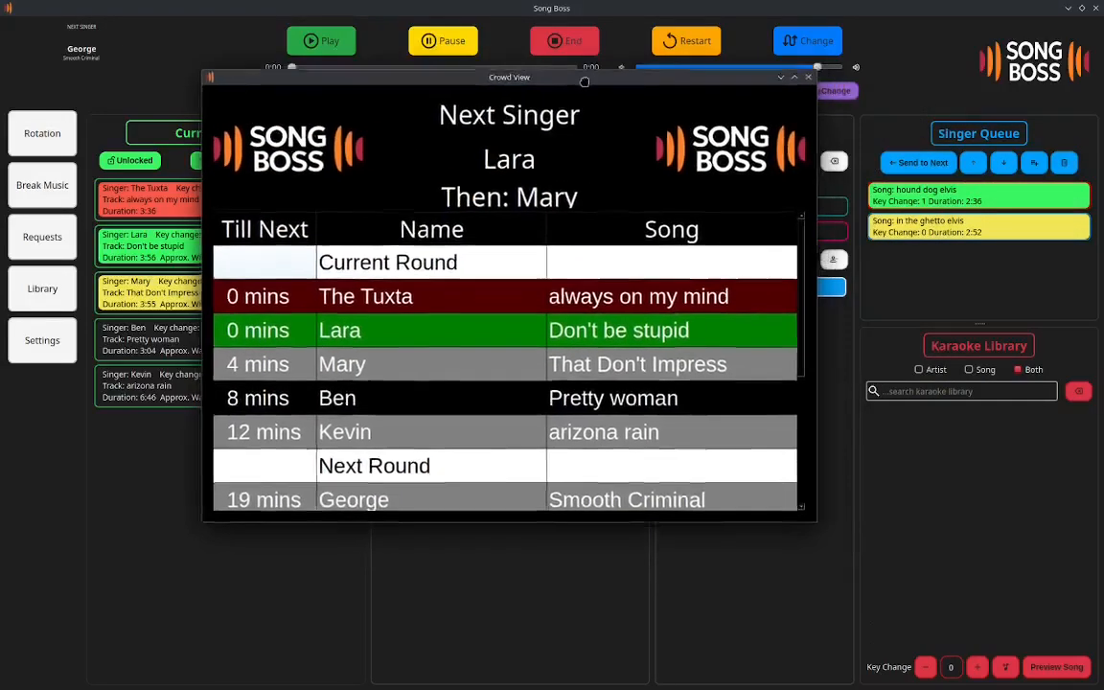
Arrange the Crowd View and Singer View windows over the main window and examine the upcoming singers they show.
{"action": "left_click_drag", "start_coordinate": [586, 81], "coordinate": [427, 140]}
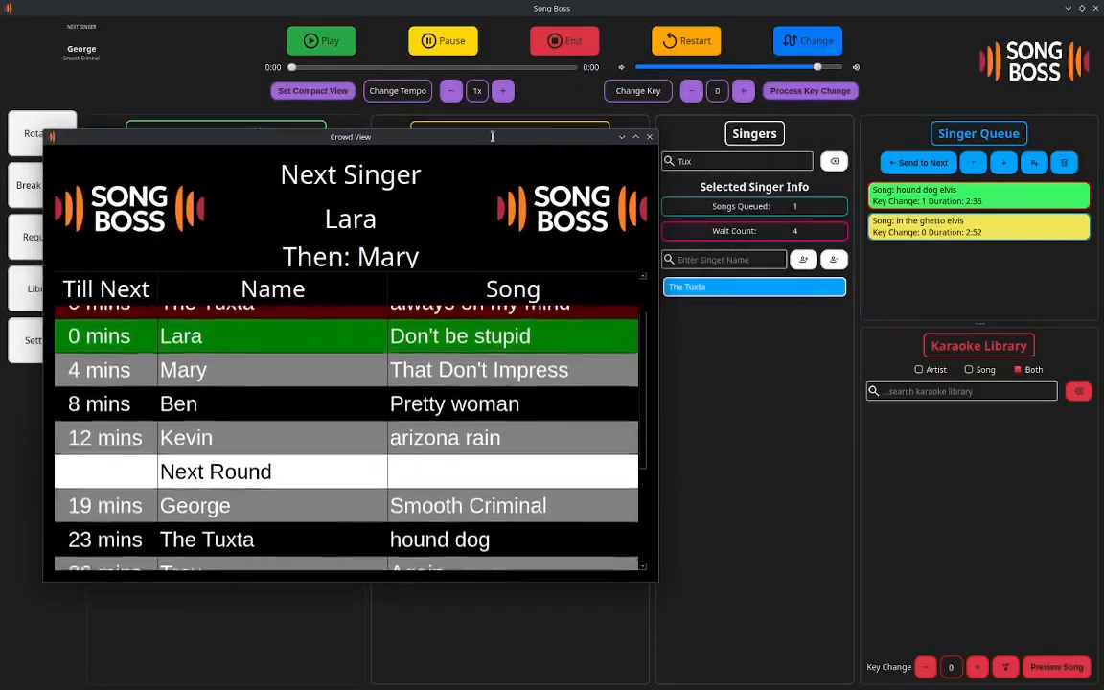
{"action": "left_click_drag", "start_coordinate": [792, 191], "coordinate": [815, 109]}
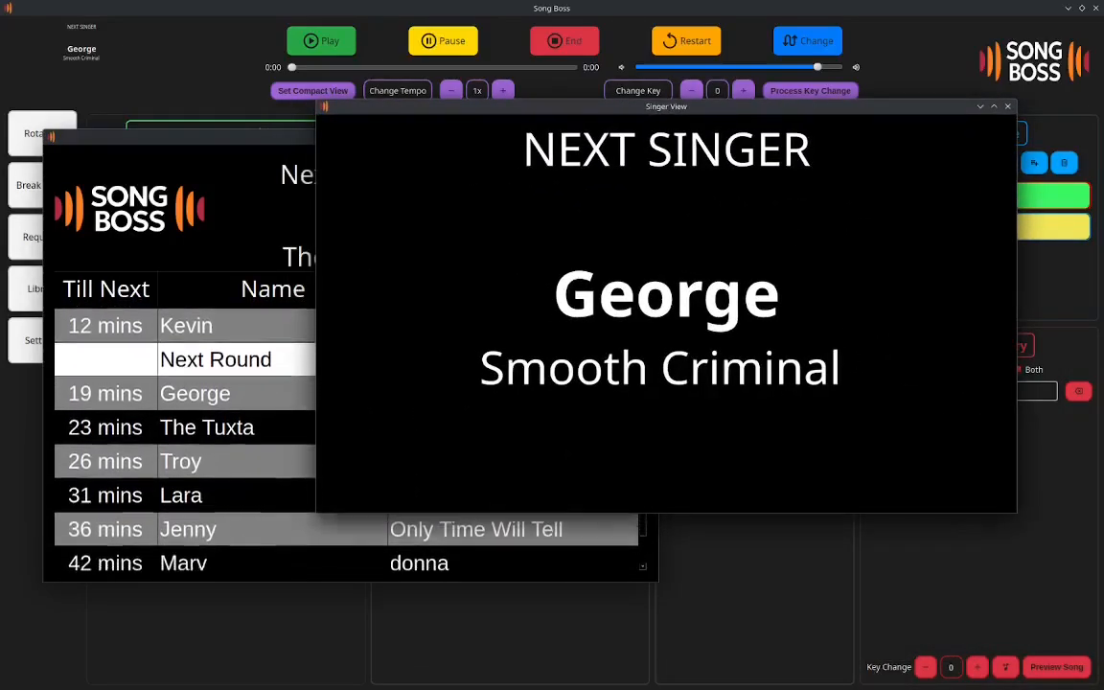